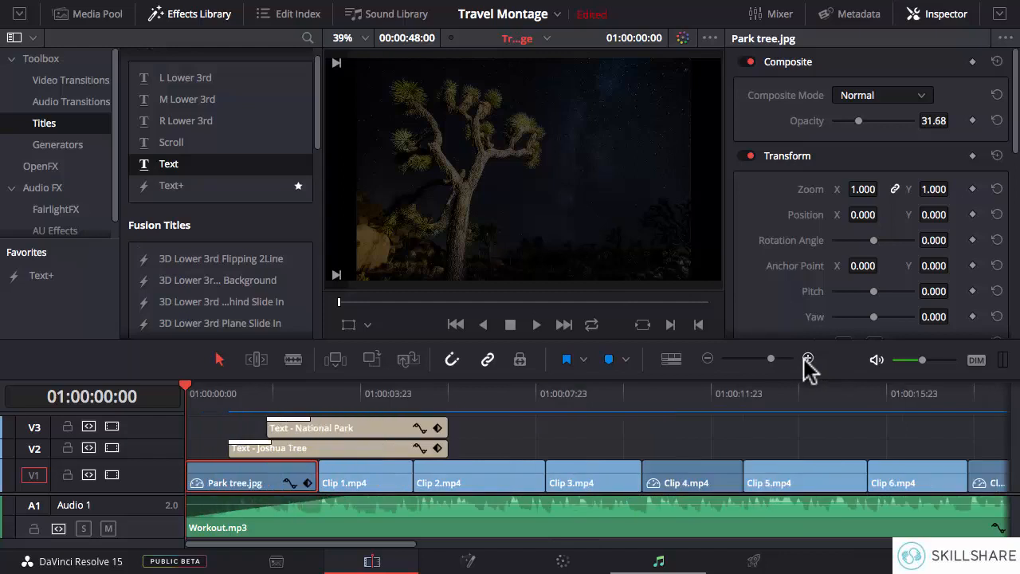
Add a fade-in of about 8 frames to the start of Park tree.jpg and preview it
{"action": "left_click", "coordinate": [808, 359]}
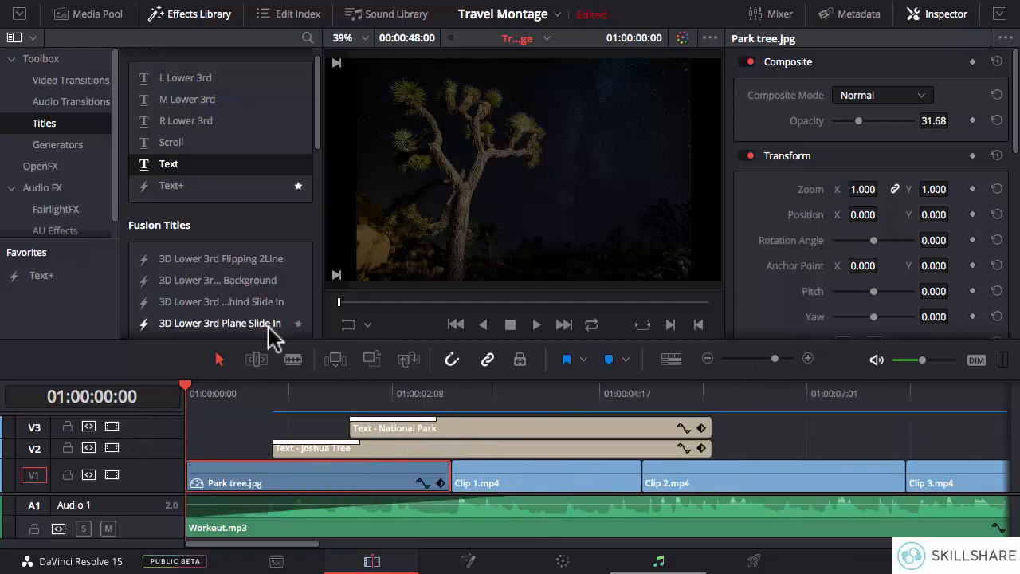
{"action": "key", "text": "space"}
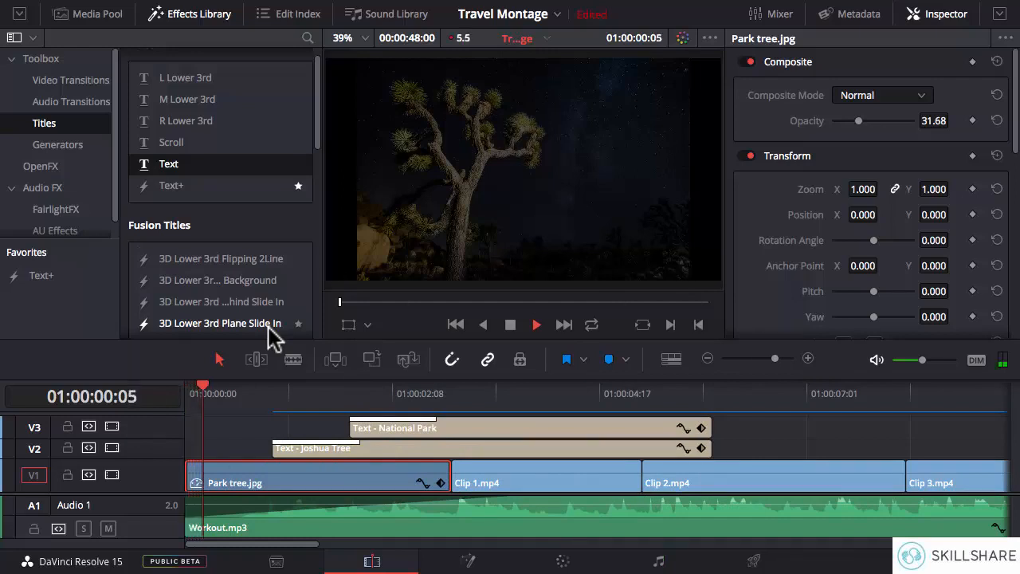
{"action": "key", "text": "space"}
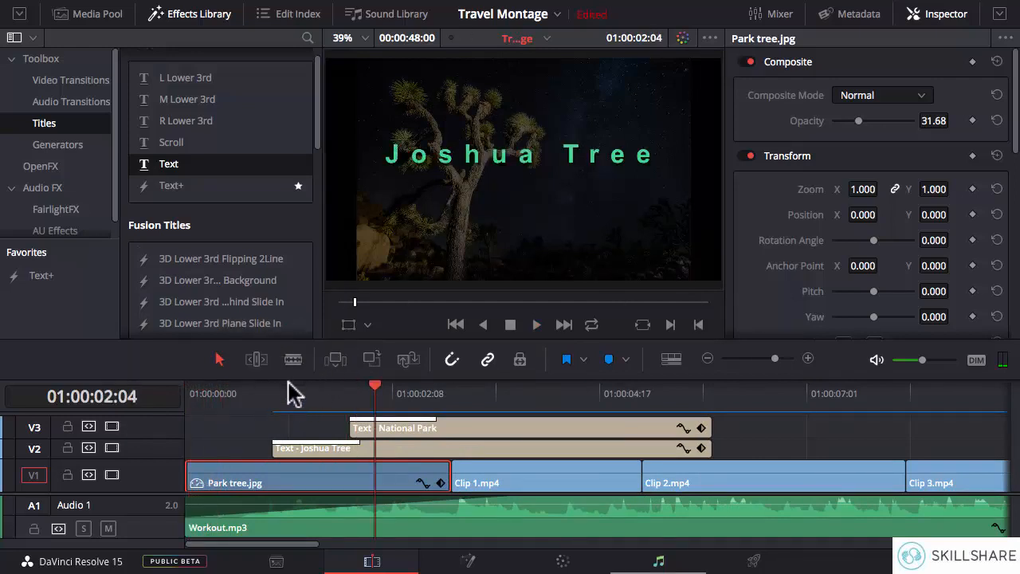
{"action": "left_click_drag", "start_coordinate": [277, 390], "coordinate": [214, 391]}
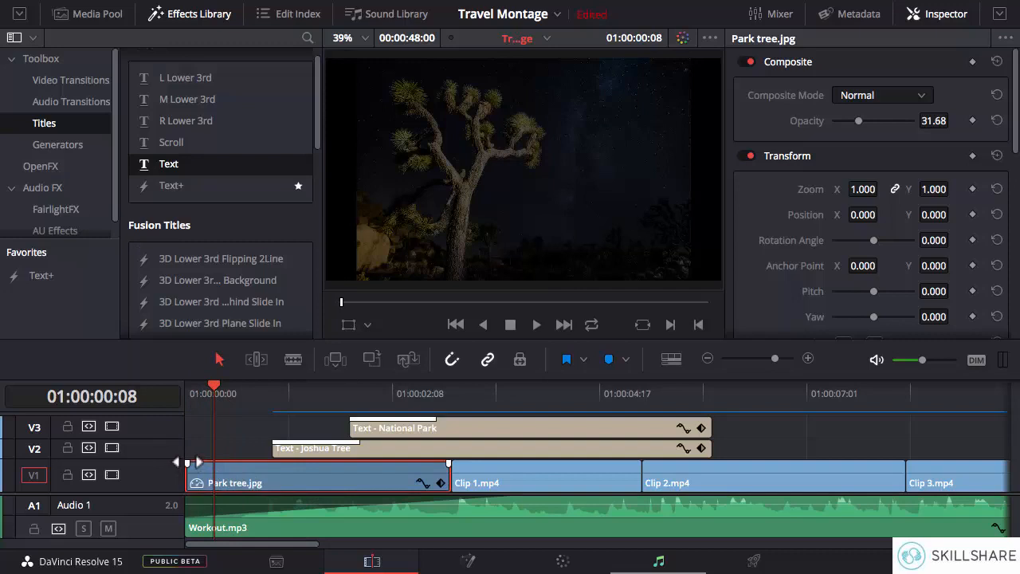
{"action": "left_click_drag", "start_coordinate": [188, 462], "coordinate": [216, 456]}
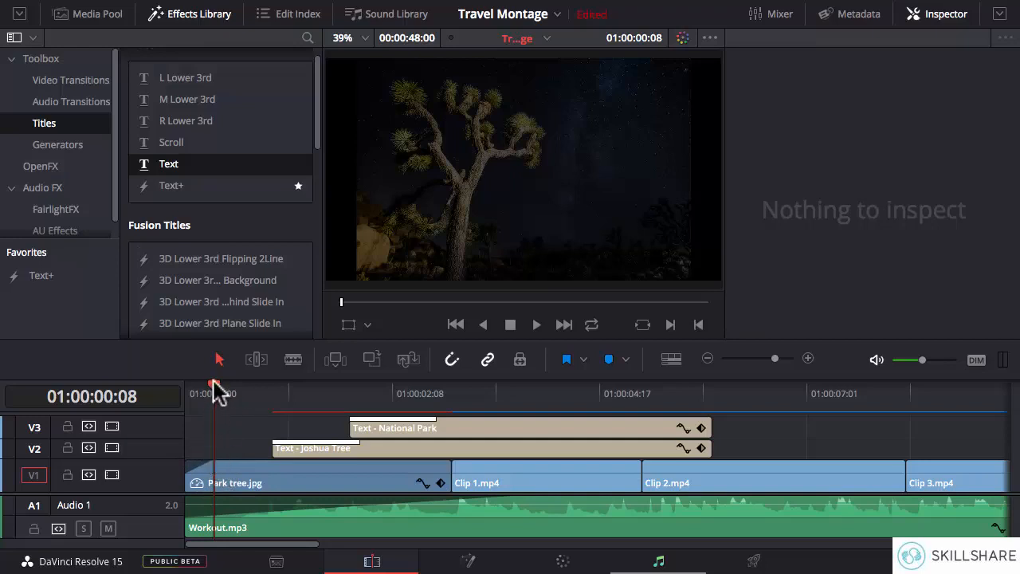
{"action": "left_click_drag", "start_coordinate": [210, 388], "coordinate": [190, 388]}
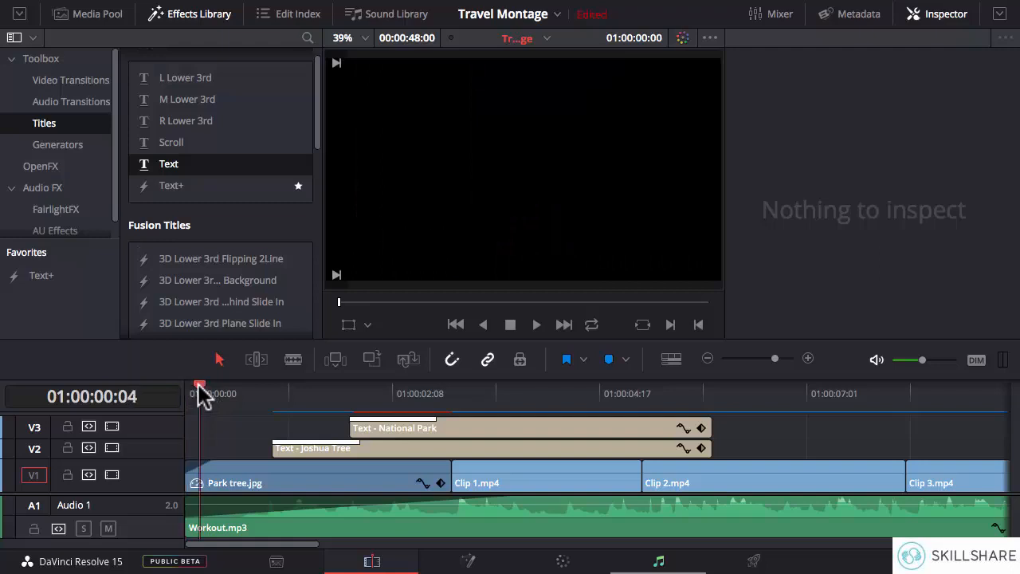
{"action": "left_click_drag", "start_coordinate": [197, 386], "coordinate": [247, 392]}
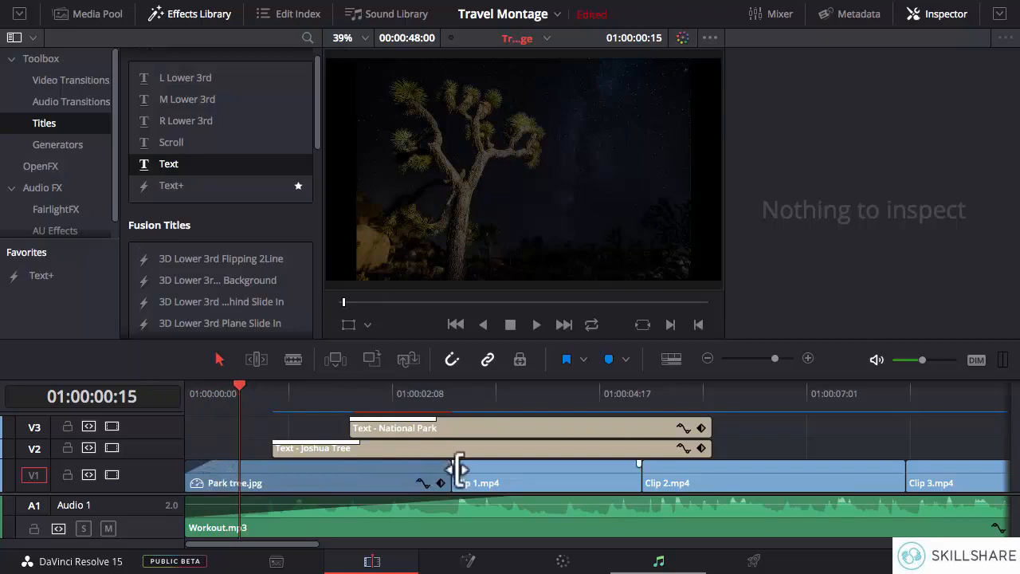
Add a short fade-out to the end of Park tree.jpg and preview how it leads into Clip 1.mp4
{"action": "left_click_drag", "start_coordinate": [434, 388], "coordinate": [394, 384]}
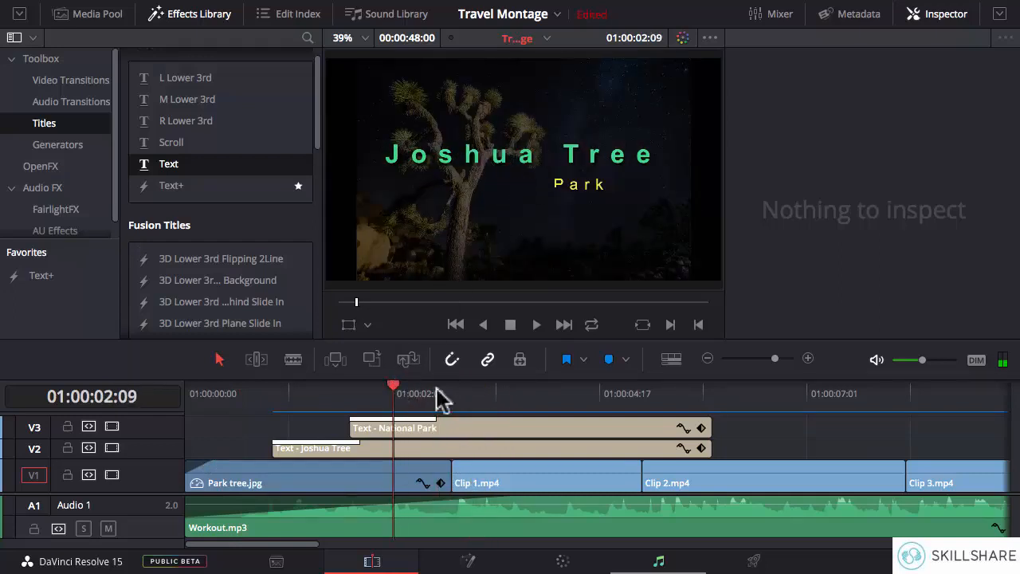
{"action": "left_click_drag", "start_coordinate": [449, 464], "coordinate": [432, 467]}
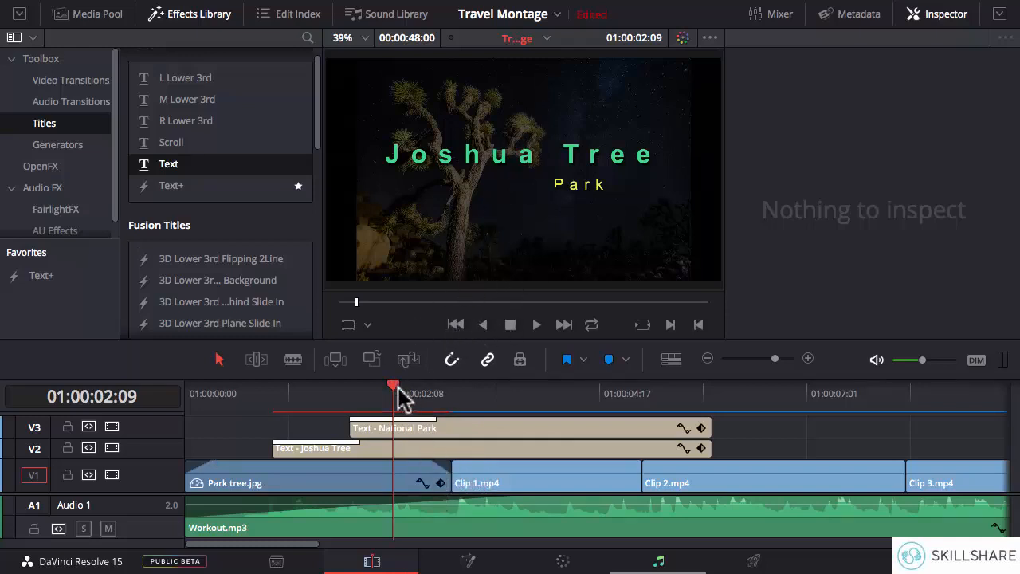
{"action": "left_click_drag", "start_coordinate": [396, 390], "coordinate": [454, 394]}
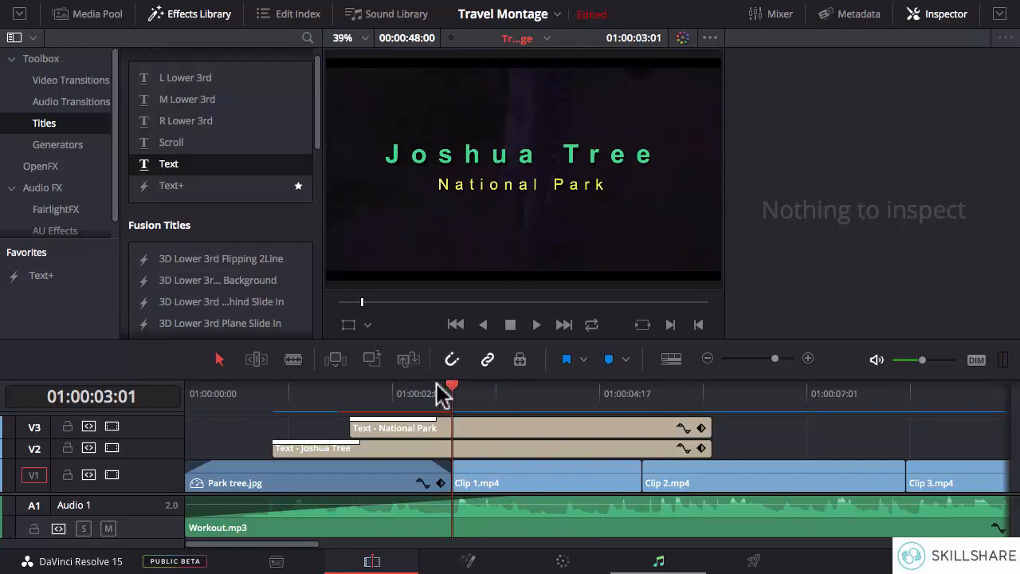
{"action": "left_click_drag", "start_coordinate": [437, 388], "coordinate": [379, 391]}
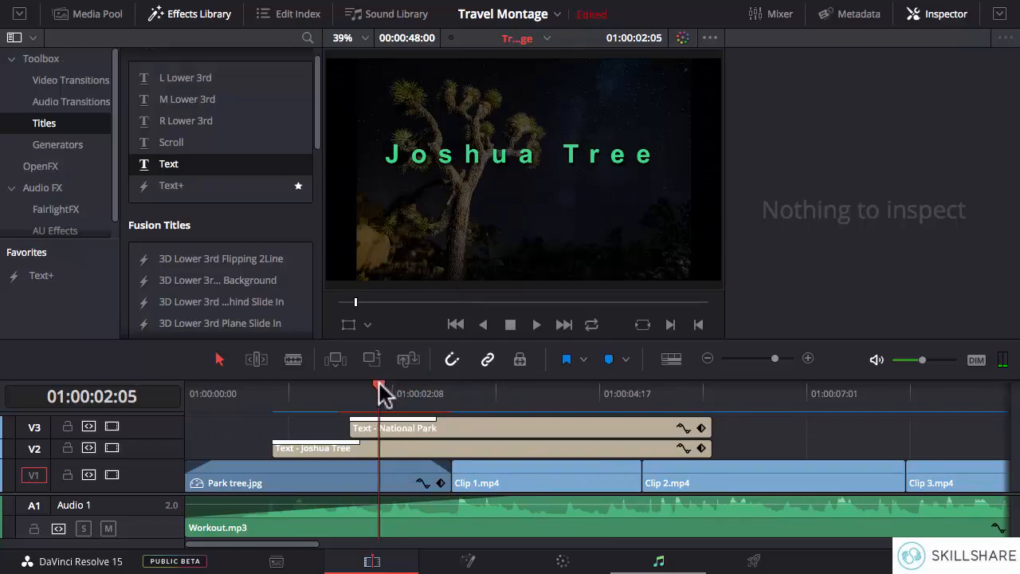
{"action": "left_click_drag", "start_coordinate": [381, 390], "coordinate": [455, 391]}
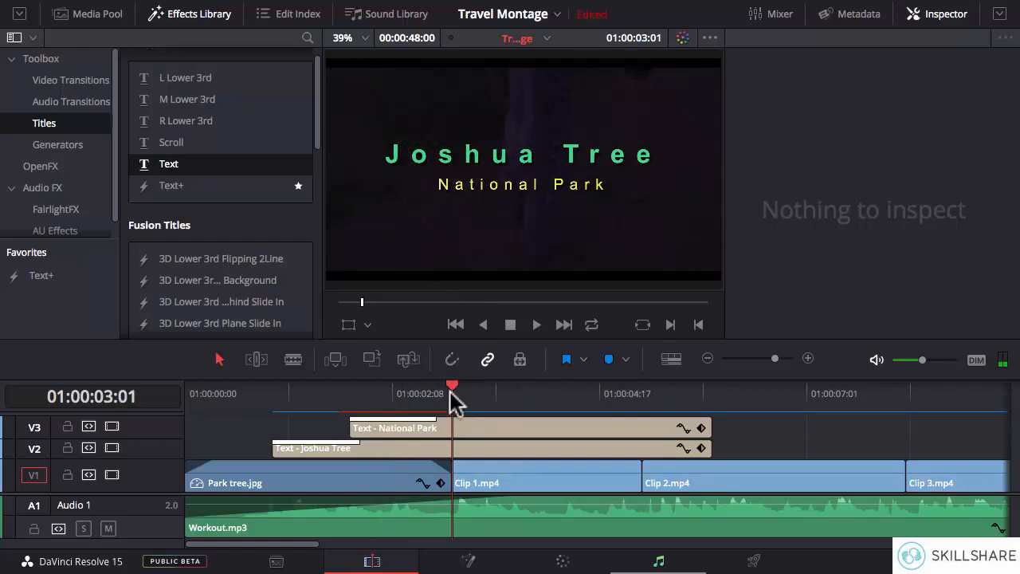
{"action": "left_click_drag", "start_coordinate": [454, 392], "coordinate": [371, 391]}
{"action": "left_click_drag", "start_coordinate": [300, 372], "coordinate": [442, 390]}
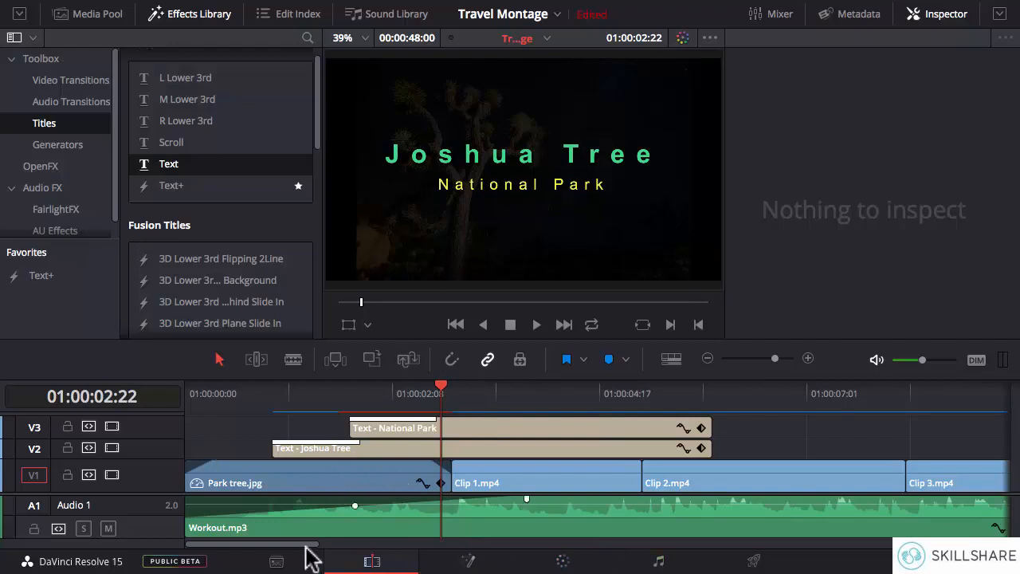
Fade out the closing Night Sky.jpg clip from about 01:00:47:03 to its end and preview the fade
{"action": "left_click_drag", "start_coordinate": [291, 547], "coordinate": [873, 554]}
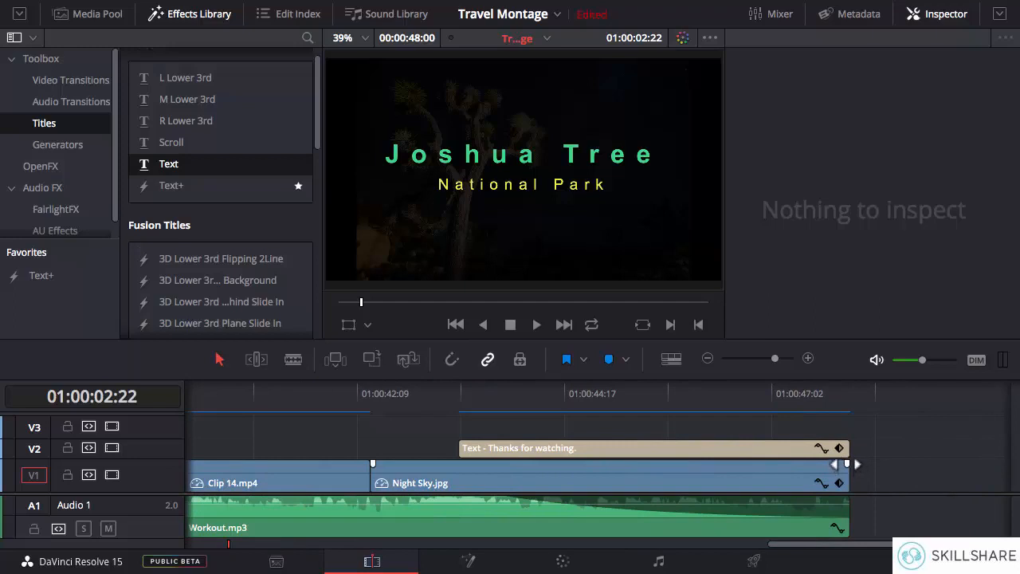
{"action": "mouse_move", "coordinate": [847, 463]}
{"action": "left_mouse_down"}
{"action": "mouse_move", "coordinate": [778, 463]}
{"action": "mouse_move", "coordinate": [848, 463]}
{"action": "left_mouse_up"}
{"action": "left_click", "coordinate": [672, 389]}
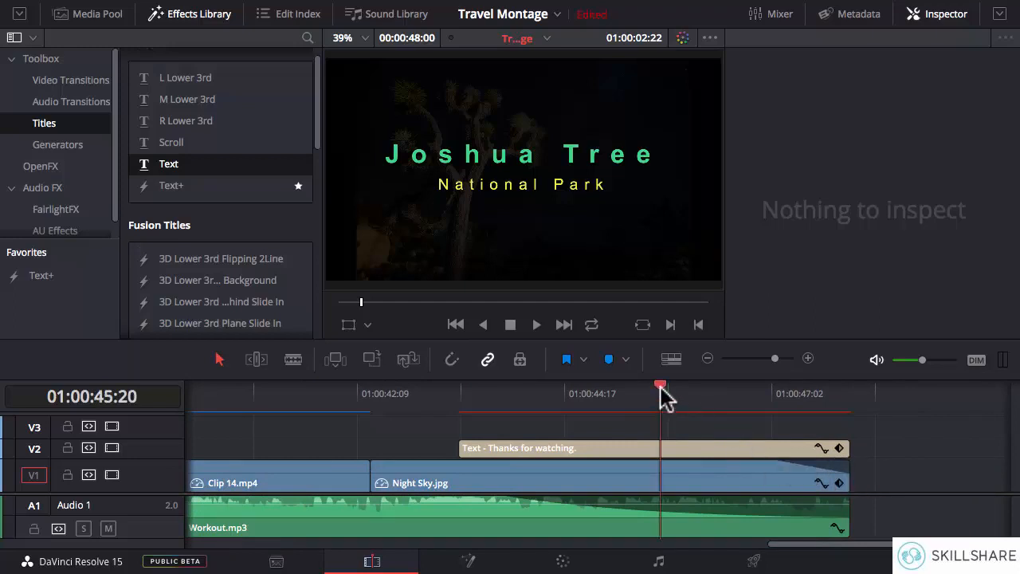
{"action": "left_click_drag", "start_coordinate": [682, 388], "coordinate": [773, 393]}
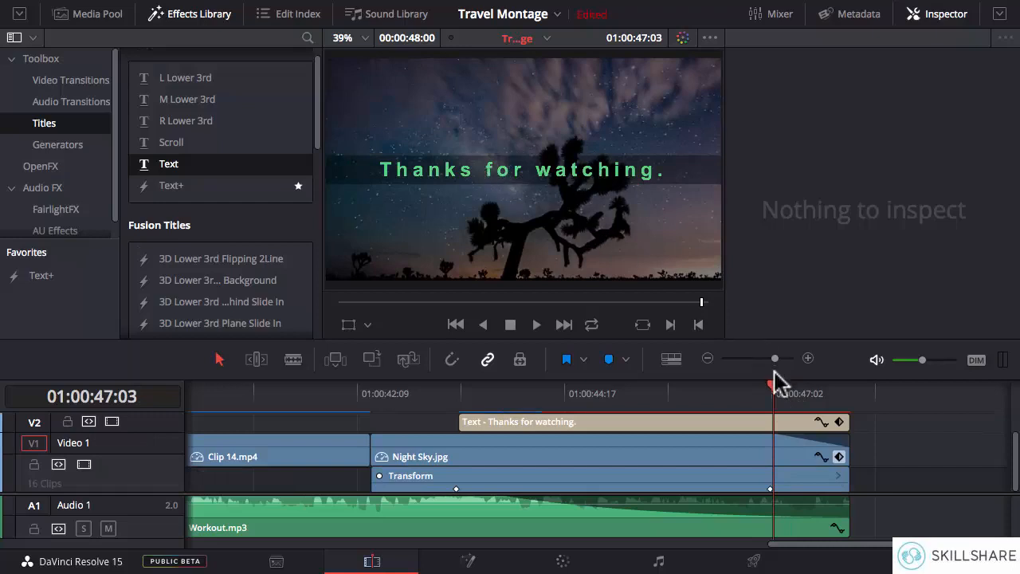
{"action": "mouse_move", "coordinate": [777, 383]}
{"action": "left_mouse_down"}
{"action": "mouse_move", "coordinate": [749, 388]}
{"action": "mouse_move", "coordinate": [775, 392]}
{"action": "left_mouse_up"}
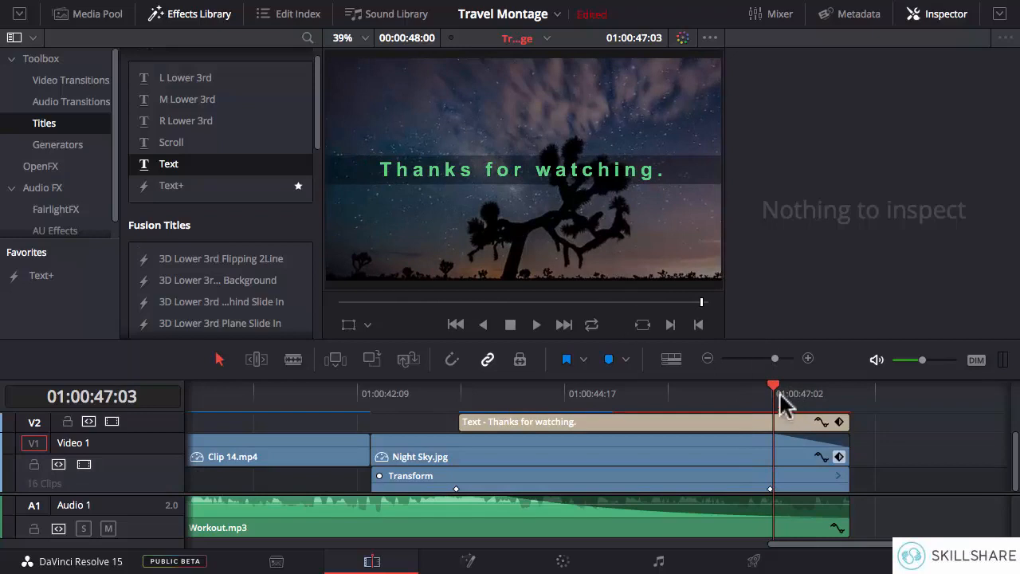
{"action": "left_click_drag", "start_coordinate": [775, 388], "coordinate": [855, 392]}
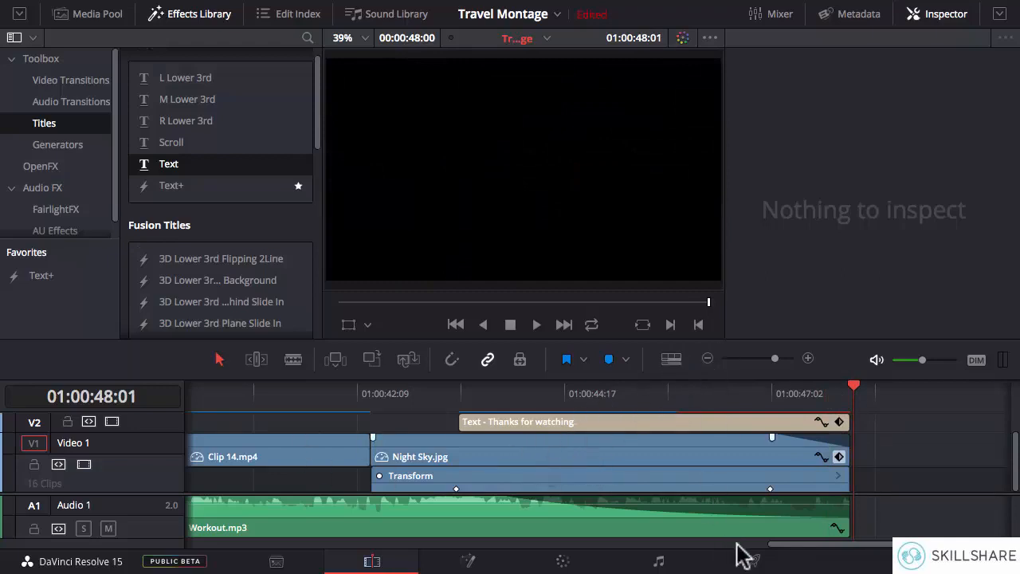
Add a Cross Dissolve video transition at the cut between Clip 1.mp4 and Clip 2.mp4 and preview it
{"action": "left_click_drag", "start_coordinate": [795, 544], "coordinate": [209, 547]}
{"action": "left_click_drag", "start_coordinate": [633, 392], "coordinate": [642, 386]}
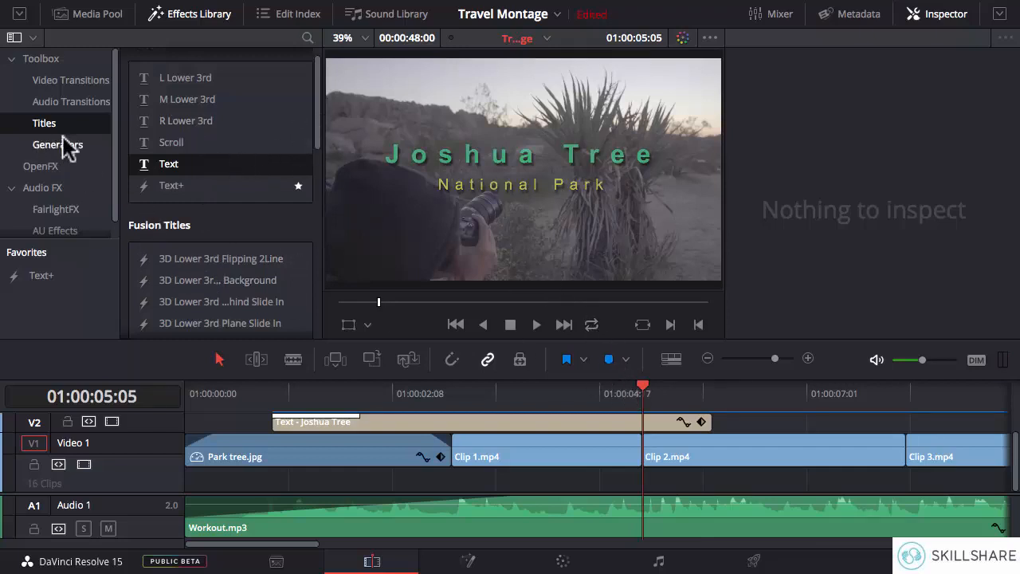
{"action": "left_click", "coordinate": [63, 80]}
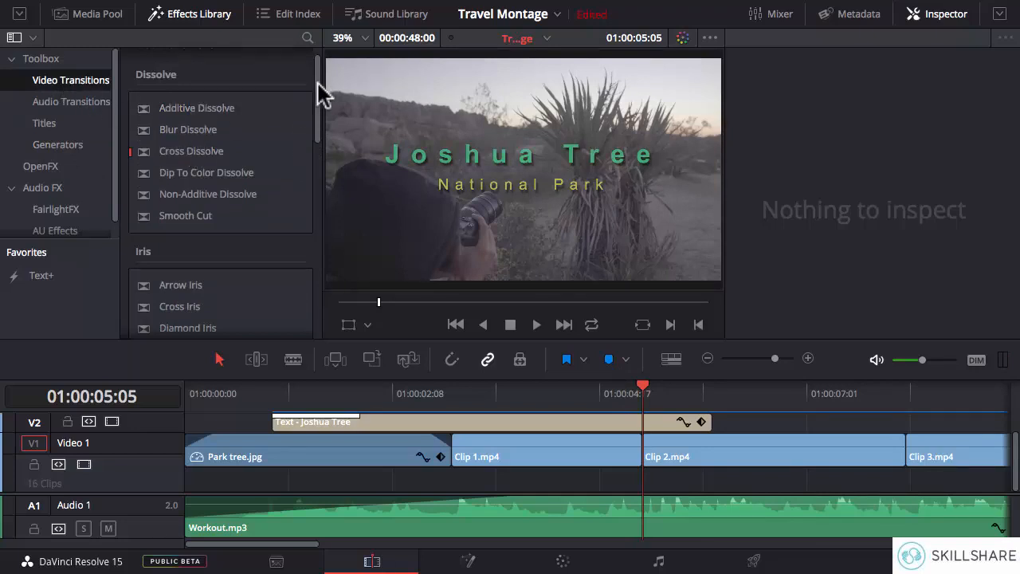
{"action": "left_click_drag", "start_coordinate": [316, 95], "coordinate": [323, 75]}
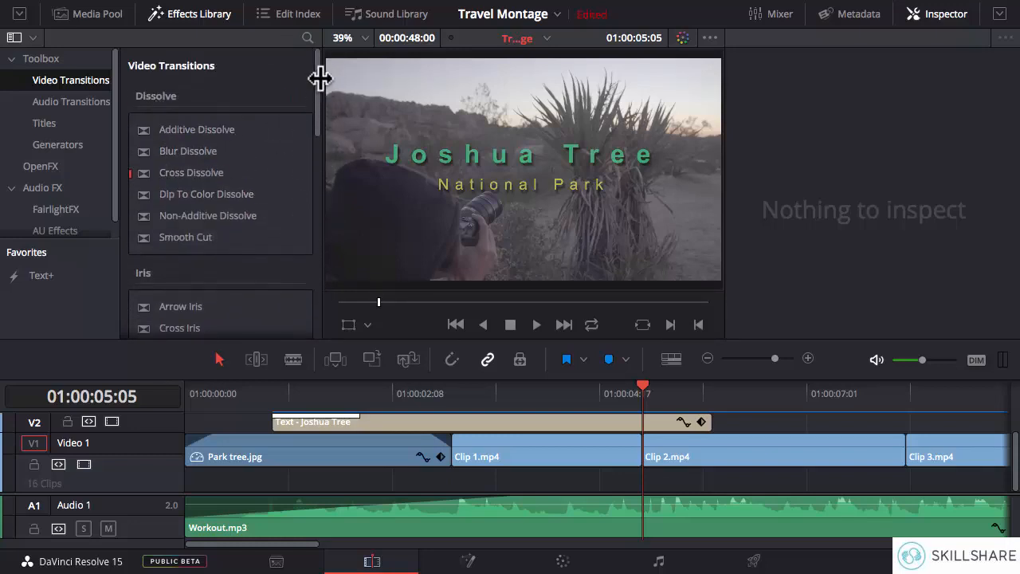
{"action": "left_click_drag", "start_coordinate": [317, 77], "coordinate": [272, 127]}
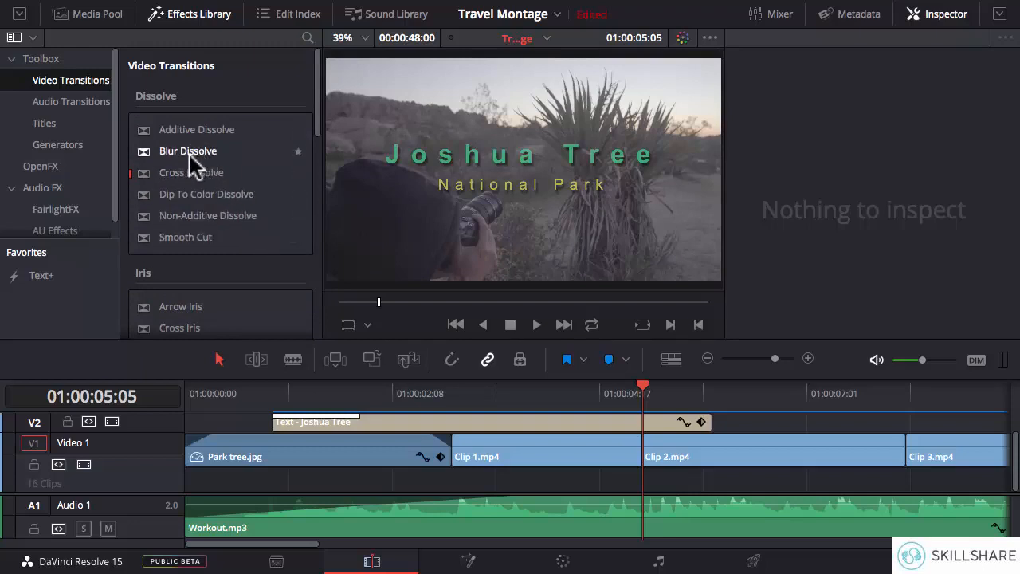
{"action": "left_click_drag", "start_coordinate": [189, 171], "coordinate": [648, 443]}
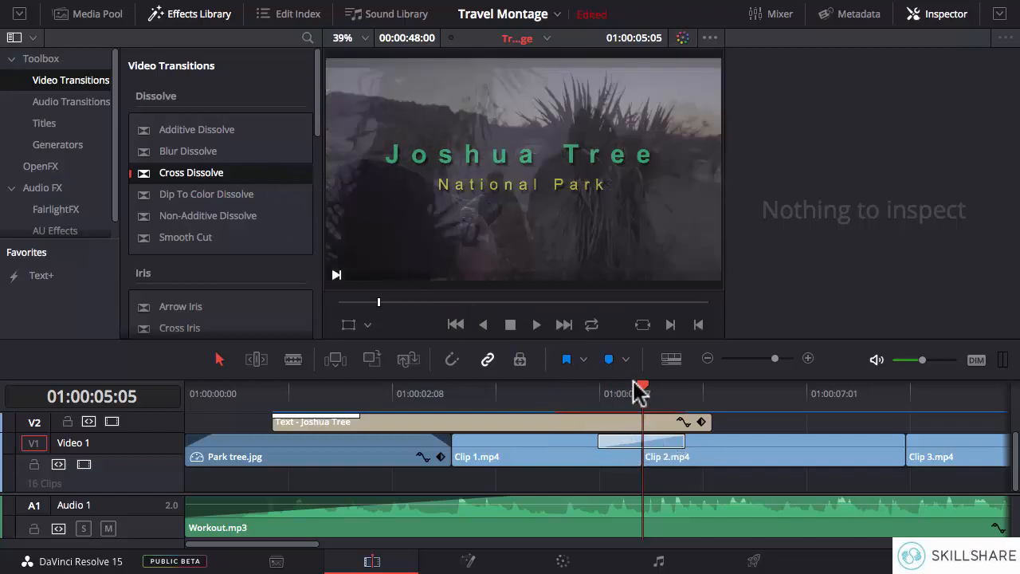
{"action": "left_click_drag", "start_coordinate": [644, 394], "coordinate": [588, 387]}
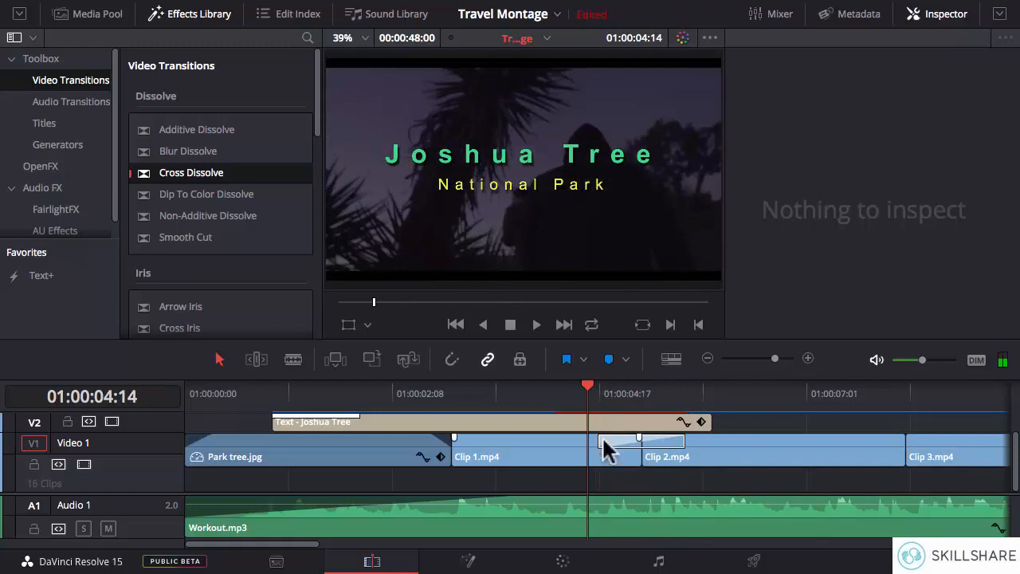
Shorten the transition between Clip 1.mp4 and Clip 2.mp4 to 12 frames, play it back, and trim it to 10 frames
{"action": "left_click_drag", "start_coordinate": [600, 441], "coordinate": [624, 438]}
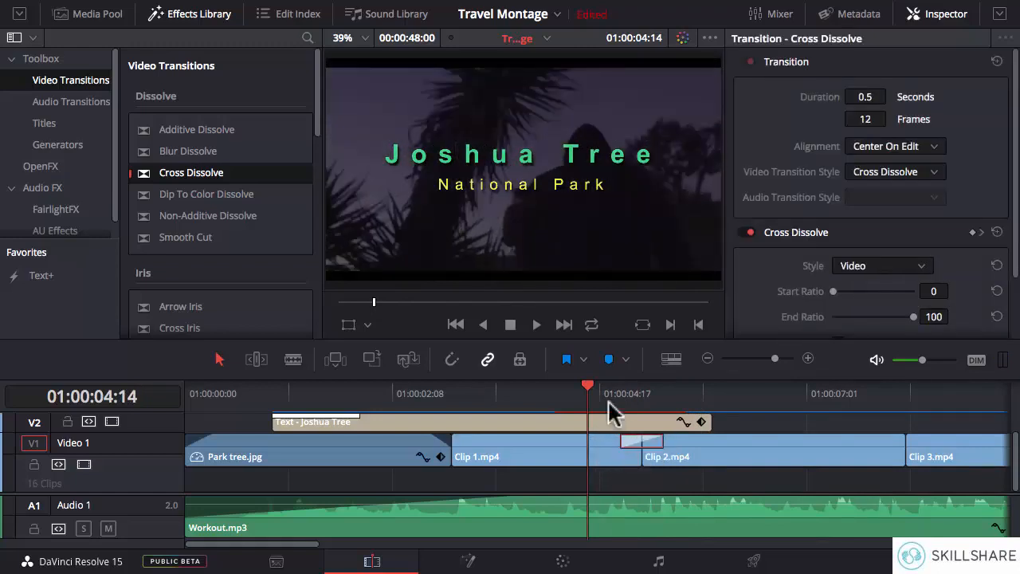
{"action": "mouse_move", "coordinate": [590, 387]}
{"action": "left_mouse_down"}
{"action": "mouse_move", "coordinate": [621, 387]}
{"action": "mouse_move", "coordinate": [599, 387]}
{"action": "left_mouse_up"}
{"action": "key", "text": "space"}
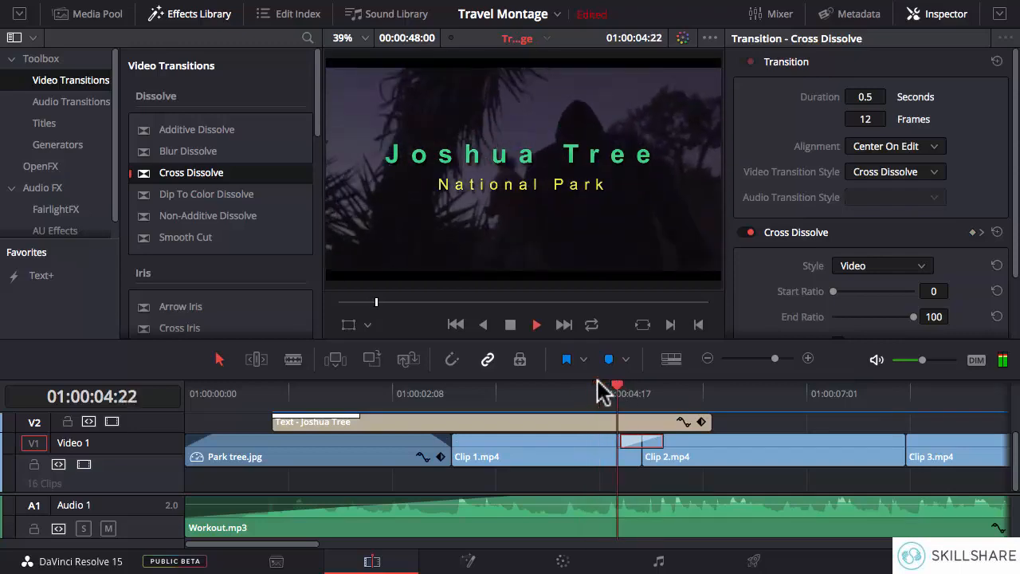
{"action": "left_click", "coordinate": [600, 389]}
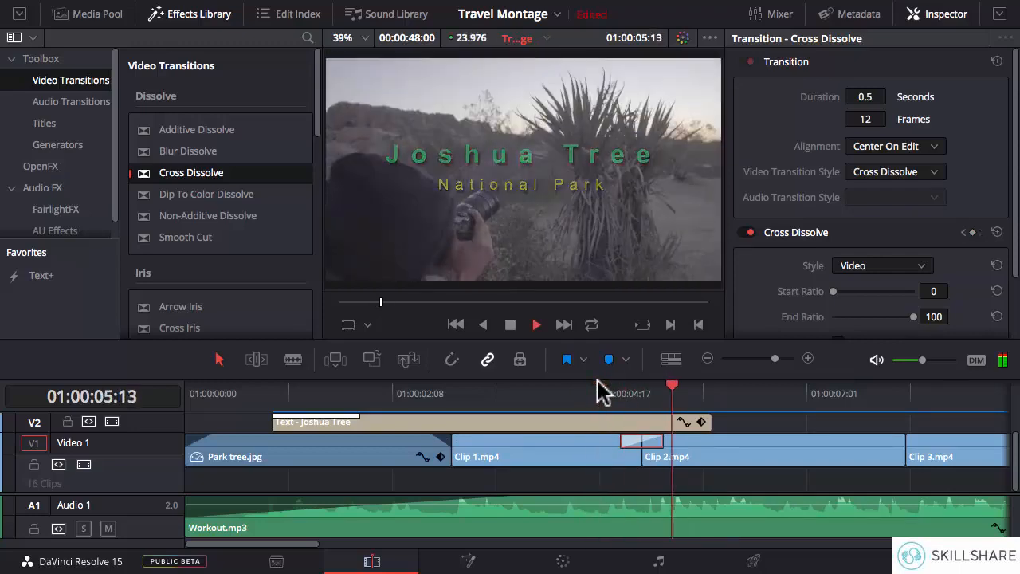
{"action": "key", "text": "space"}
{"action": "left_click_drag", "start_coordinate": [621, 438], "coordinate": [624, 439]}
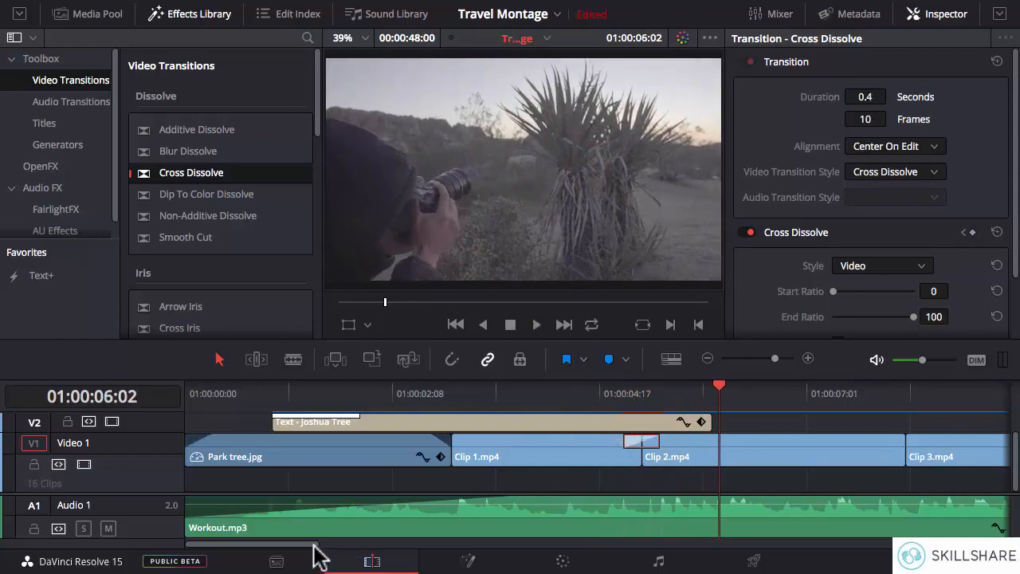
Add a Blur Dissolve between Clip 2.mp4 and Clip 3.mp4, shorten it to 8 frames, and preview it
{"action": "left_click_drag", "start_coordinate": [313, 544], "coordinate": [387, 544]}
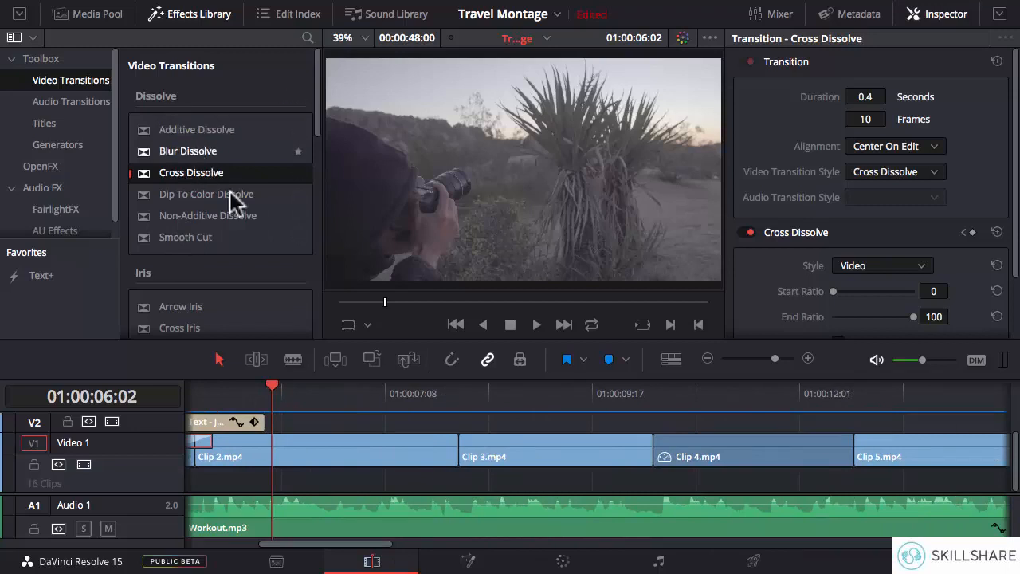
{"action": "left_click_drag", "start_coordinate": [457, 399], "coordinate": [462, 401]}
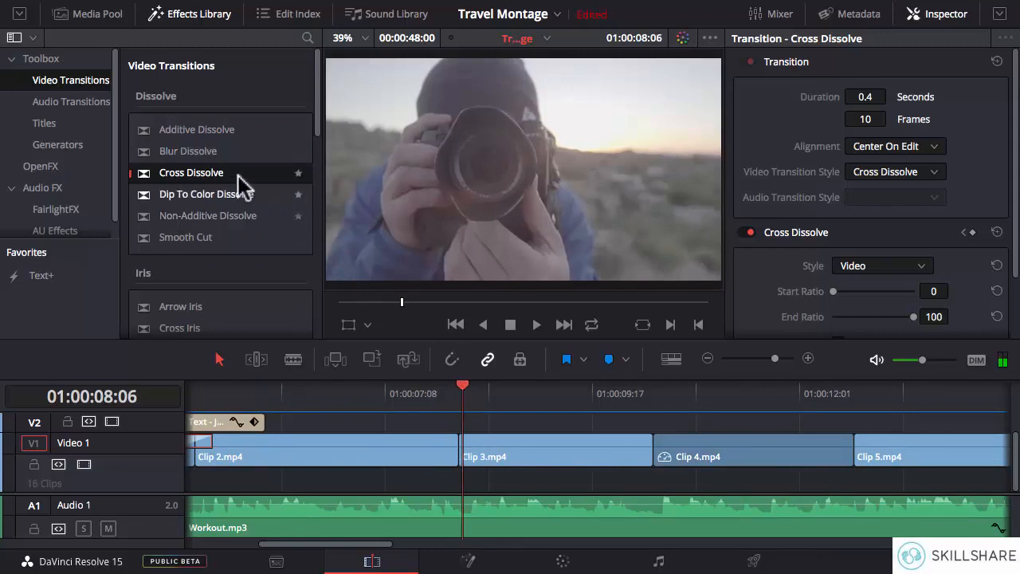
{"action": "left_click_drag", "start_coordinate": [219, 153], "coordinate": [278, 176]}
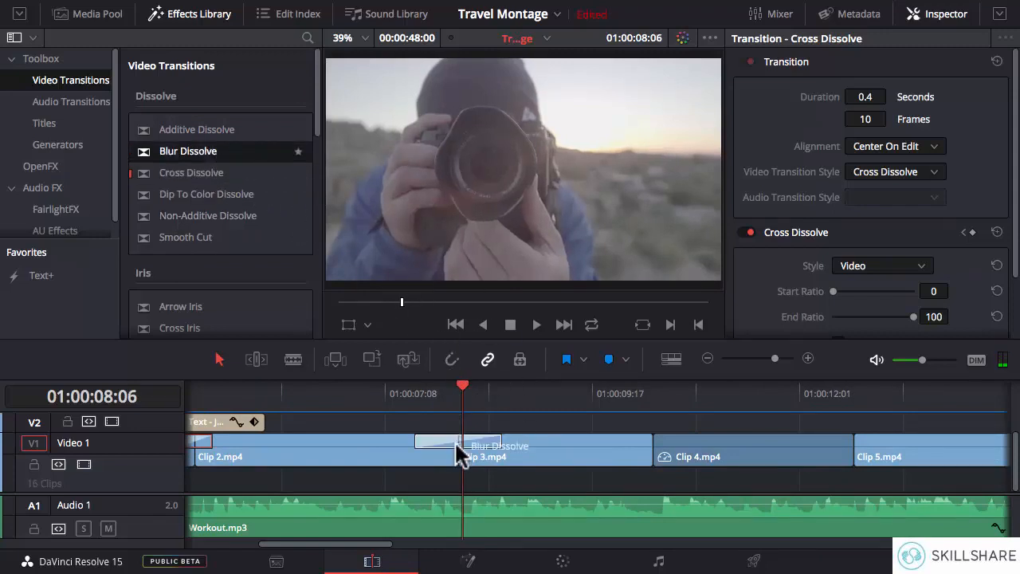
{"action": "left_click_drag", "start_coordinate": [455, 440], "coordinate": [456, 443]}
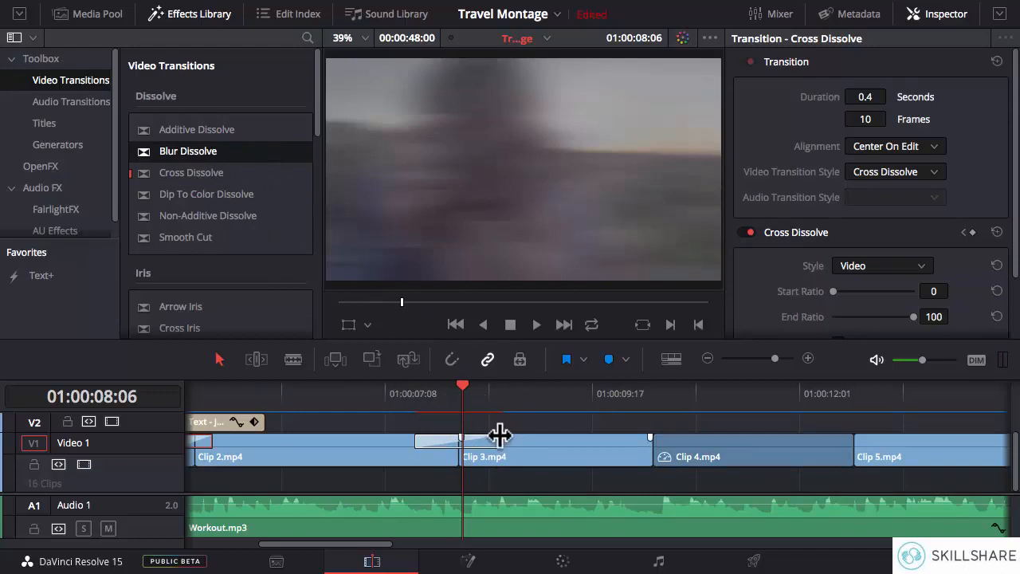
{"action": "left_click_drag", "start_coordinate": [497, 440], "coordinate": [472, 439]}
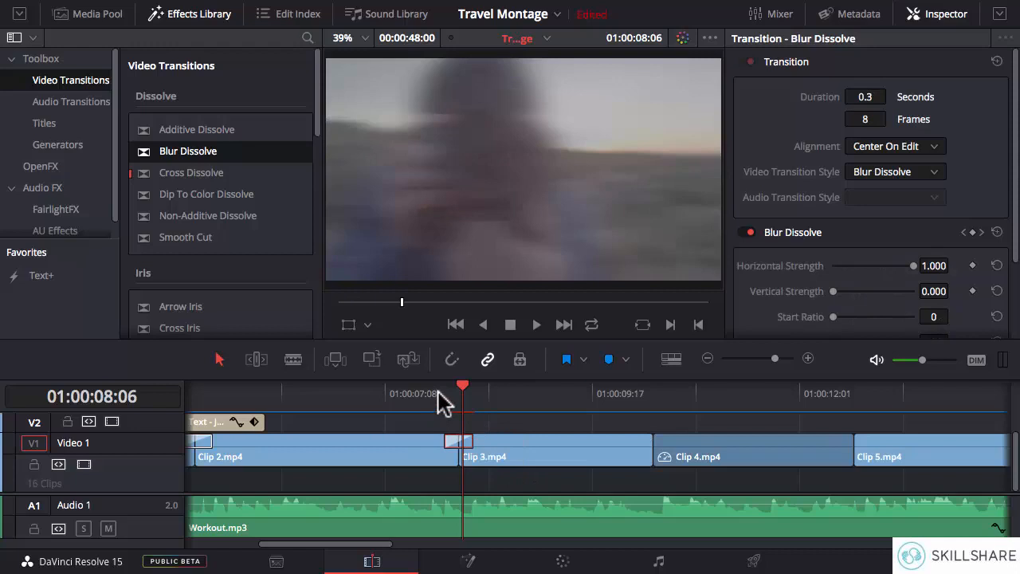
{"action": "left_click_drag", "start_coordinate": [440, 392], "coordinate": [470, 391]}
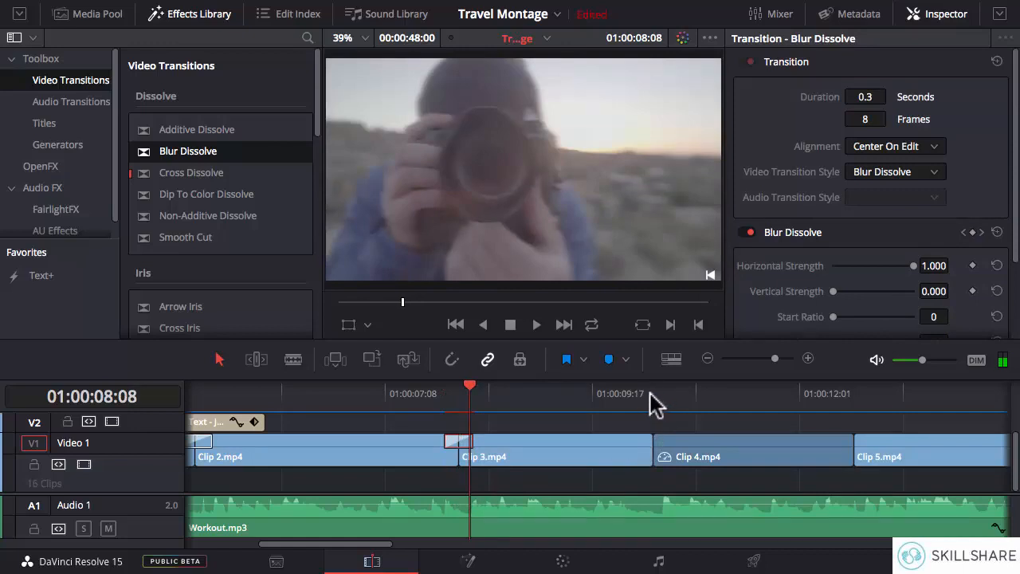
Try an Additive Dissolve at the cut between Clip 3.mp4 and Clip 4.mp4, and delete it
{"action": "mouse_move", "coordinate": [650, 398]}
{"action": "left_mouse_down"}
{"action": "mouse_move", "coordinate": [646, 392]}
{"action": "mouse_move", "coordinate": [662, 398]}
{"action": "mouse_move", "coordinate": [653, 394]}
{"action": "left_mouse_up"}
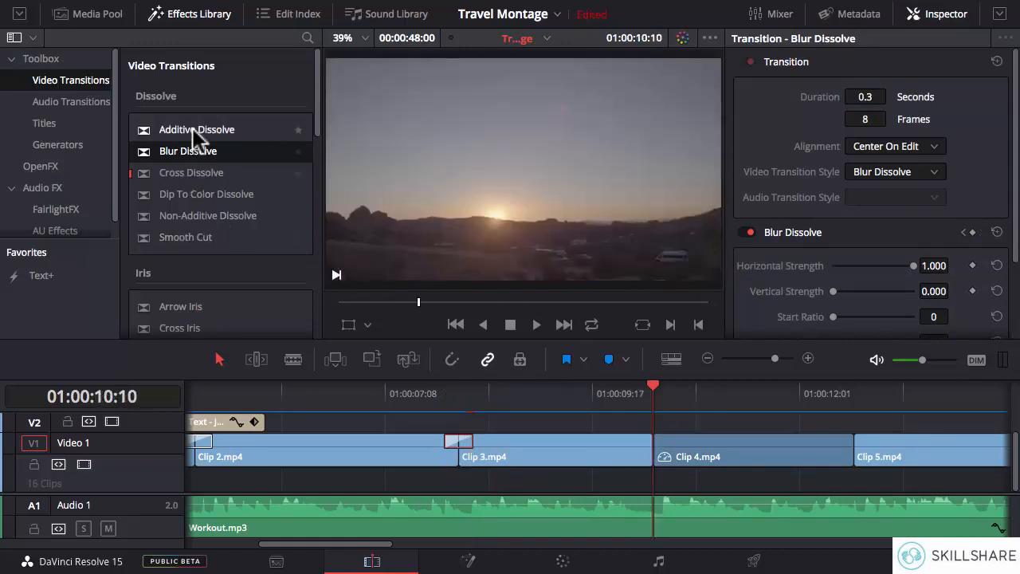
{"action": "left_click_drag", "start_coordinate": [192, 129], "coordinate": [646, 441]}
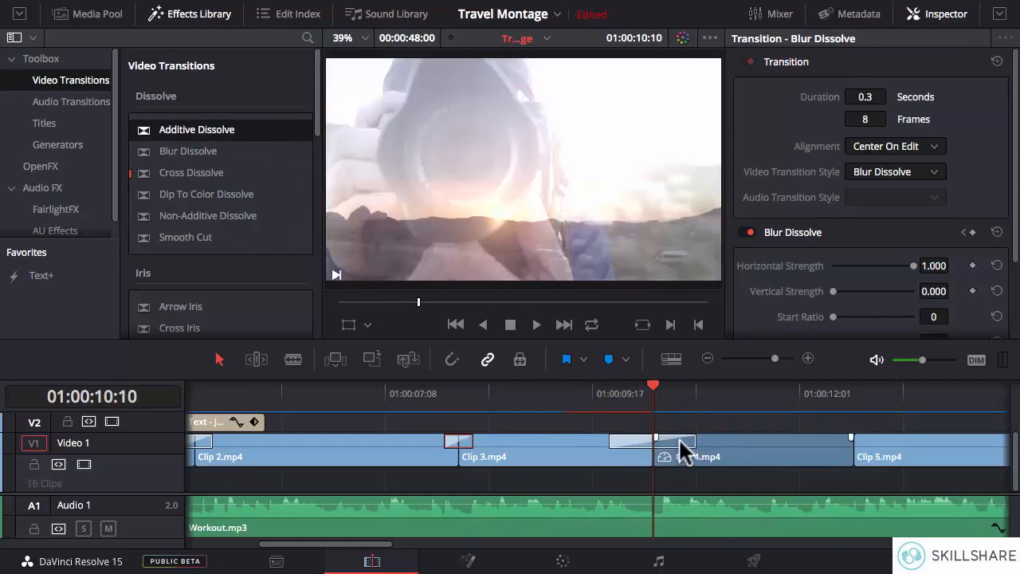
{"action": "left_click", "coordinate": [668, 443]}
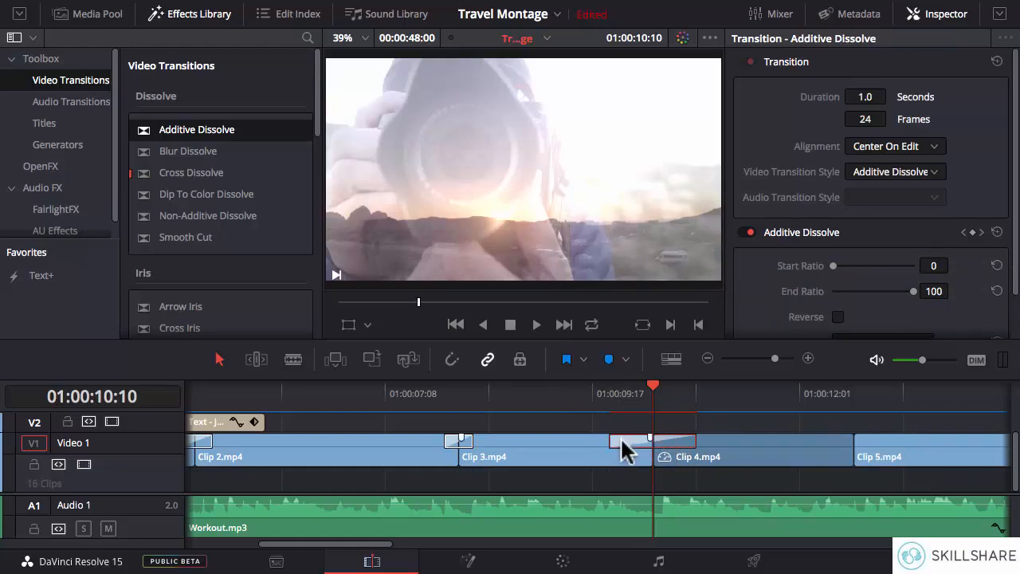
{"action": "key", "text": "Delete"}
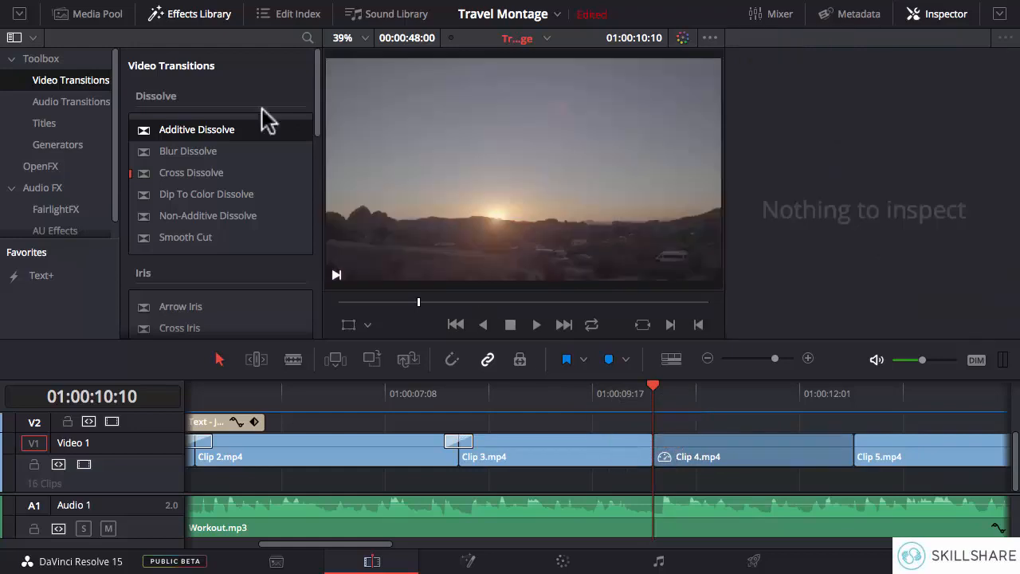
Try the Additive Dissolve between Clip 3.mp4 and Clip 4.mp4 at 8 and 12 frames, preview it, and remove it
{"action": "left_click_drag", "start_coordinate": [206, 132], "coordinate": [581, 405]}
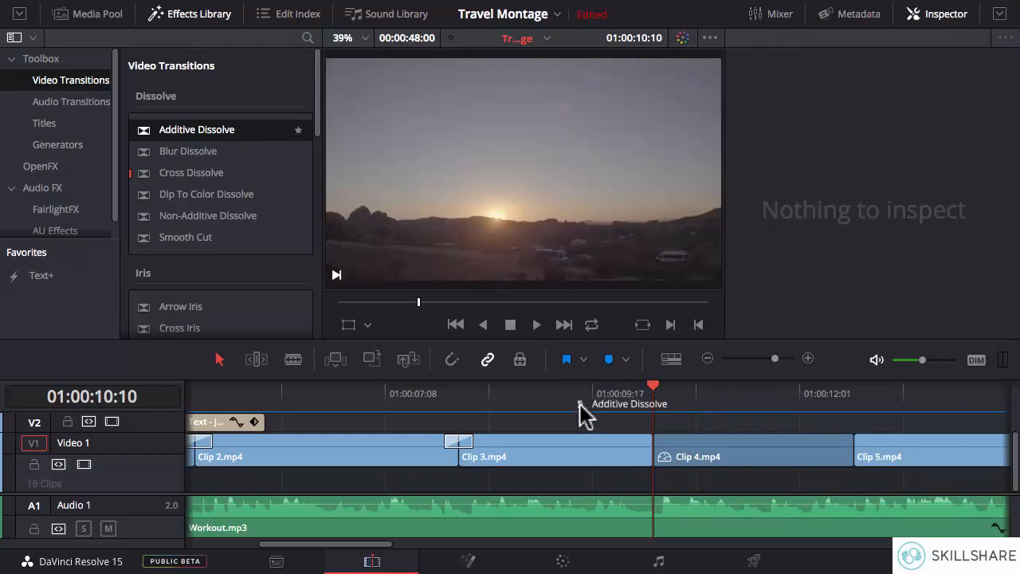
{"action": "left_click_drag", "start_coordinate": [611, 445], "coordinate": [654, 448]}
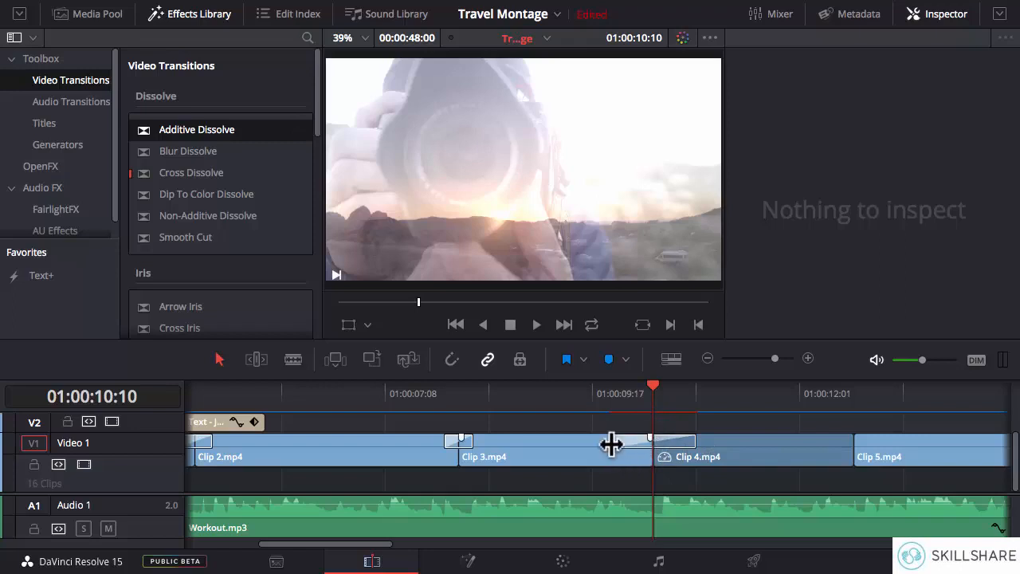
{"action": "left_click_drag", "start_coordinate": [610, 440], "coordinate": [631, 443]}
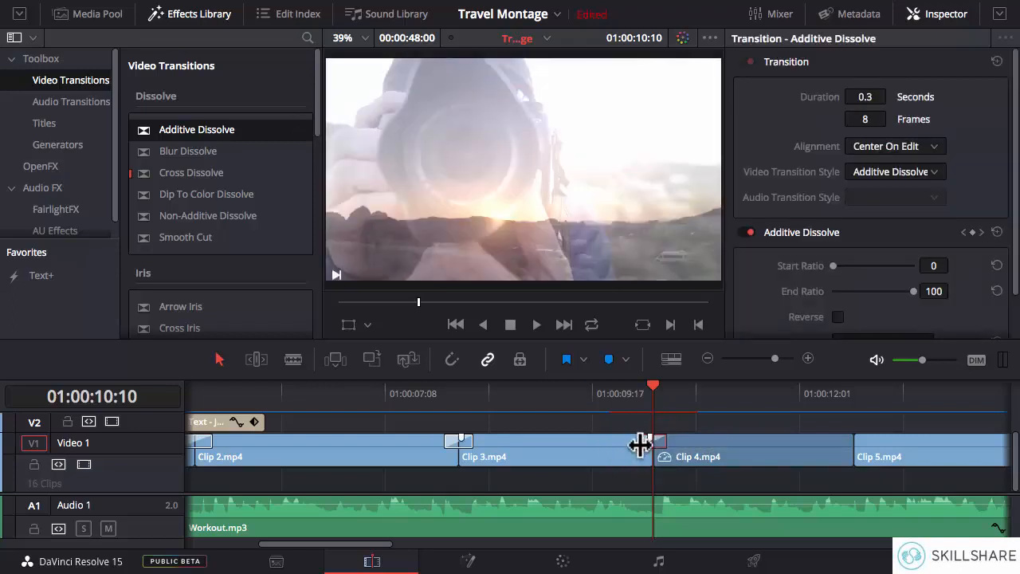
{"action": "left_click_drag", "start_coordinate": [621, 398], "coordinate": [665, 399]}
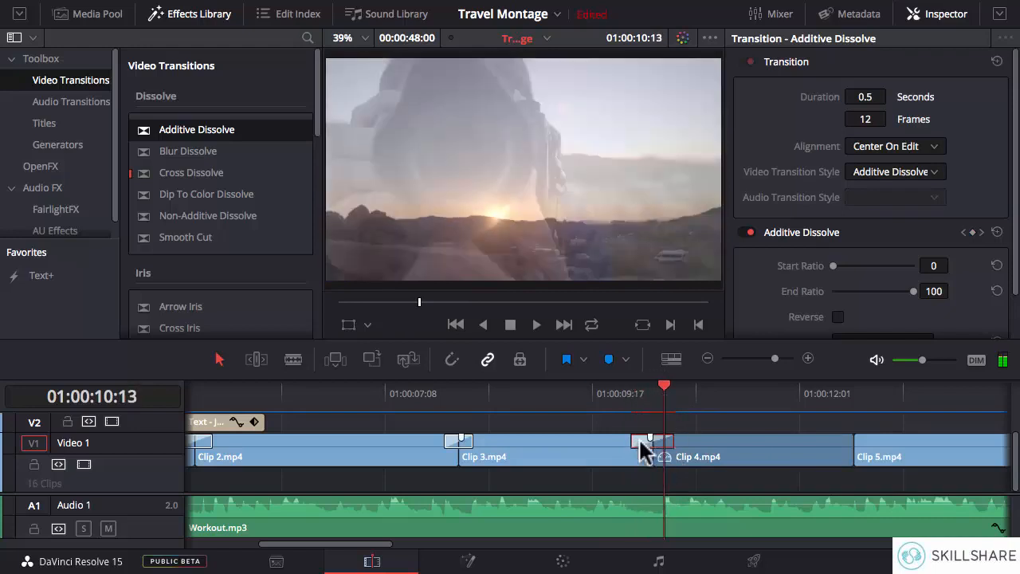
{"action": "key", "text": "Delete"}
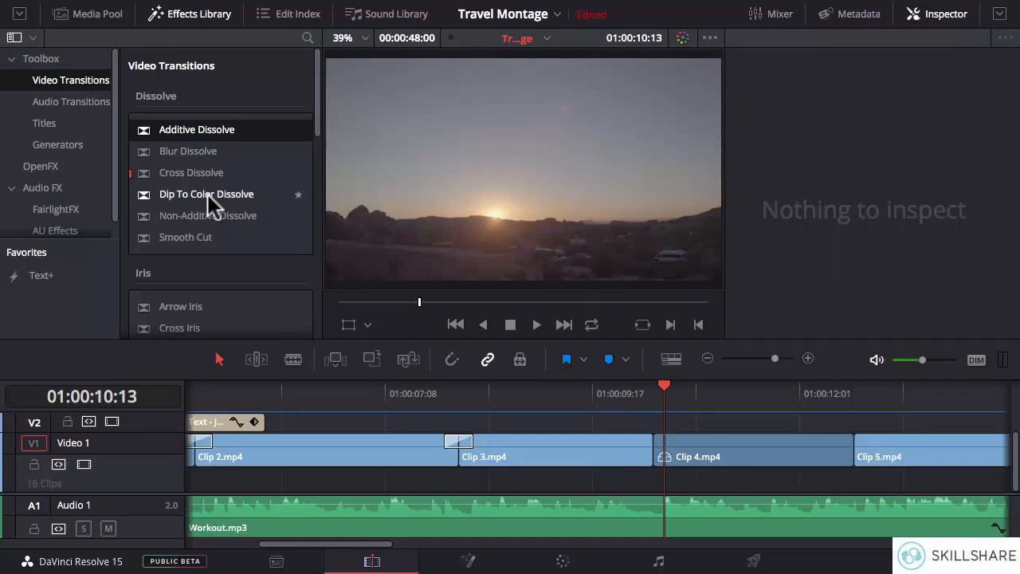
Try a 10-frame Dip To Color Dissolve between Clip 3.mp4 and Clip 4.mp4, preview it, and remove it
{"action": "left_click_drag", "start_coordinate": [207, 195], "coordinate": [640, 448]}
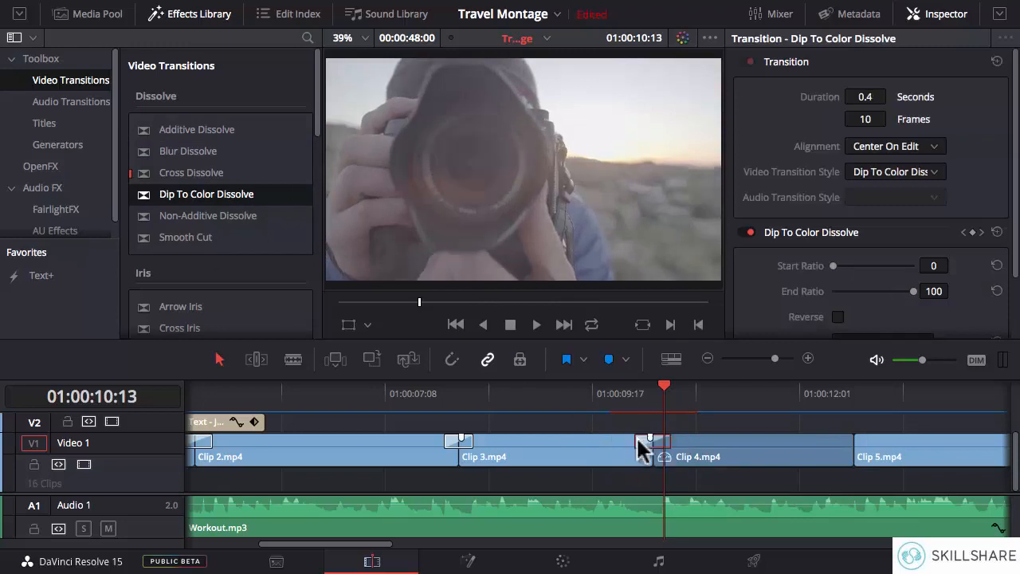
{"action": "mouse_move", "coordinate": [629, 392]}
{"action": "left_mouse_down"}
{"action": "mouse_move", "coordinate": [676, 410]}
{"action": "mouse_move", "coordinate": [624, 403]}
{"action": "left_mouse_up"}
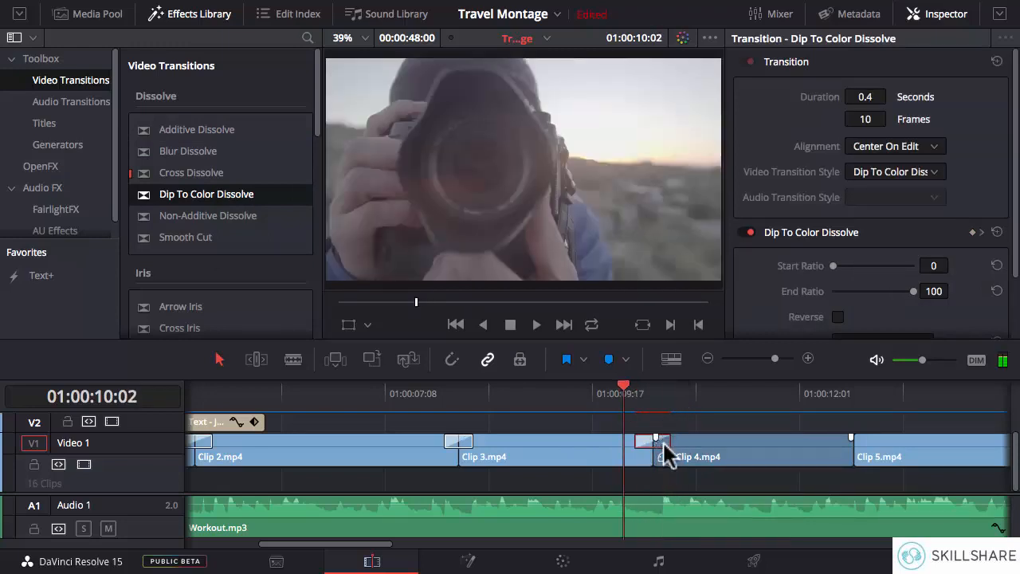
{"action": "left_click", "coordinate": [664, 444]}
{"action": "left_click", "coordinate": [639, 437]}
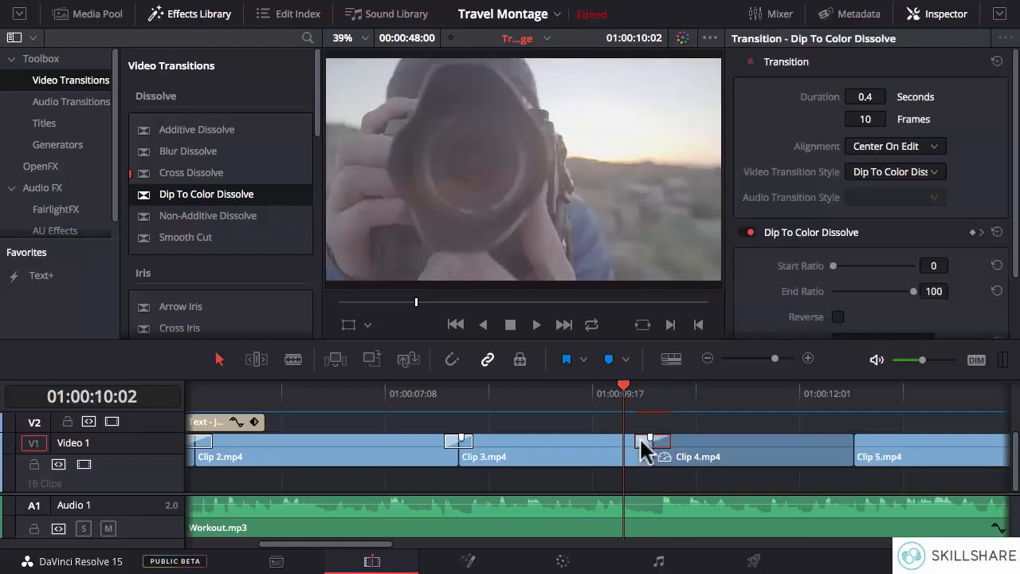
{"action": "key", "text": "Delete"}
Add a Blur Dissolve of 10 frames between Clip 3.mp4 and Clip 4.mp4 and preview it
{"action": "left_click_drag", "start_coordinate": [196, 155], "coordinate": [667, 440]}
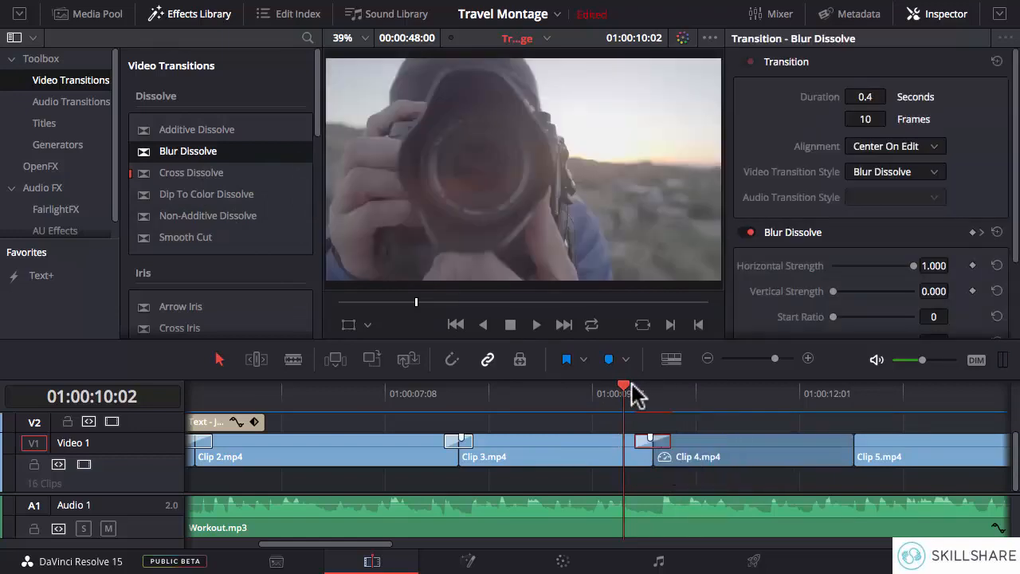
{"action": "mouse_move", "coordinate": [633, 393]}
{"action": "left_mouse_down"}
{"action": "mouse_move", "coordinate": [684, 391]}
{"action": "mouse_move", "coordinate": [620, 392]}
{"action": "left_mouse_up"}
Add a Non-Additive Dissolve between Clip 4.mp4 and Clip 5.mp4, shorten it to 10 frames, and preview it
{"action": "scroll", "coordinate": [393, 548], "scroll_direction": "right", "scroll_amount": 5}
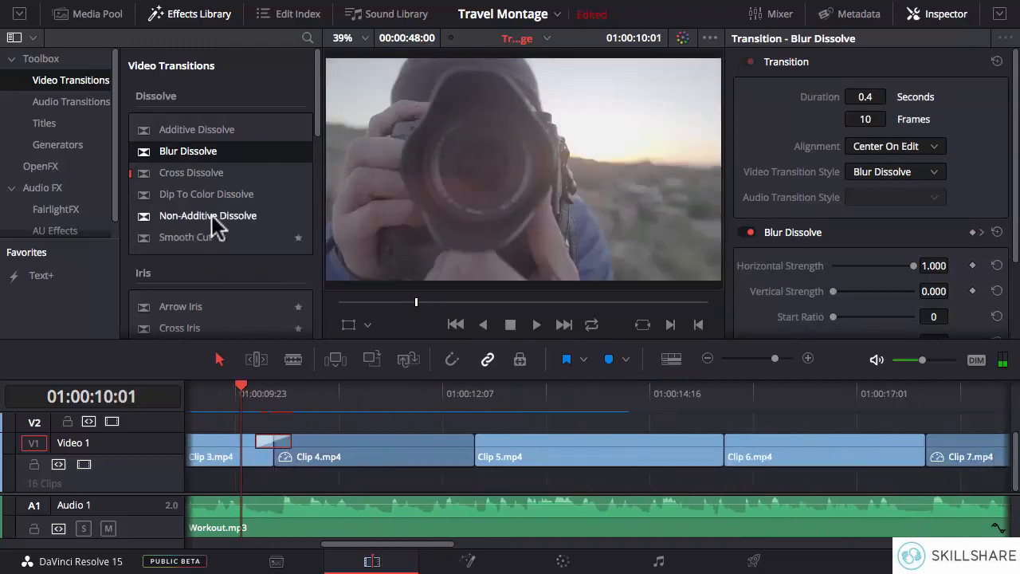
{"action": "left_click_drag", "start_coordinate": [213, 228], "coordinate": [535, 460]}
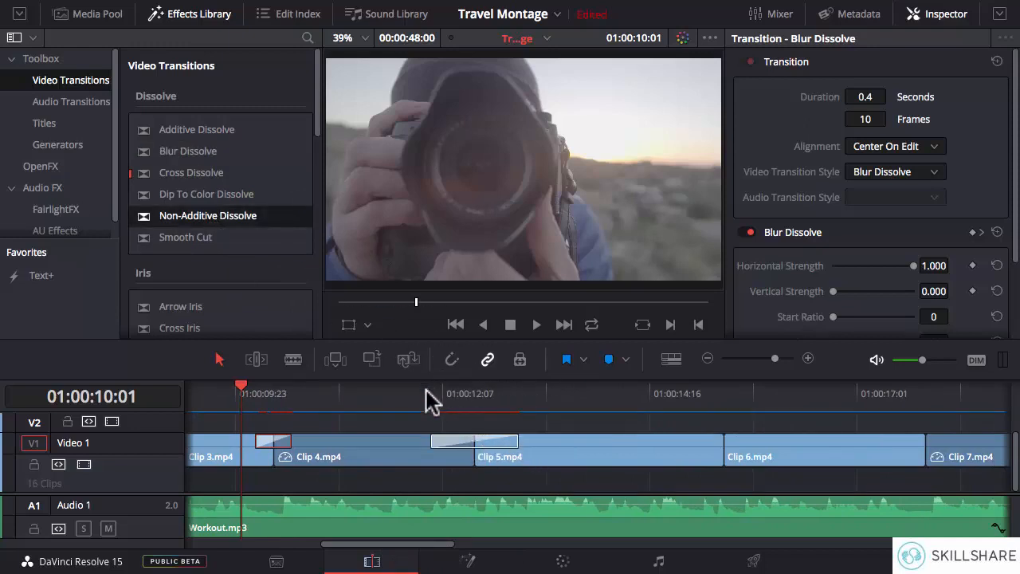
{"action": "mouse_move", "coordinate": [426, 393]}
{"action": "left_mouse_down"}
{"action": "mouse_move", "coordinate": [502, 393]}
{"action": "mouse_move", "coordinate": [425, 393]}
{"action": "left_mouse_up"}
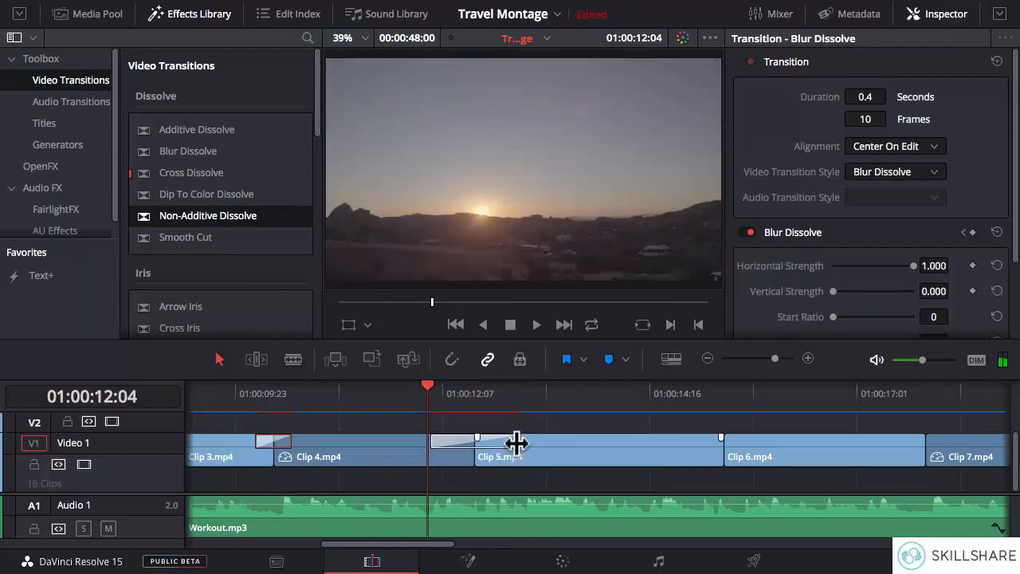
{"action": "left_click_drag", "start_coordinate": [514, 440], "coordinate": [481, 441]}
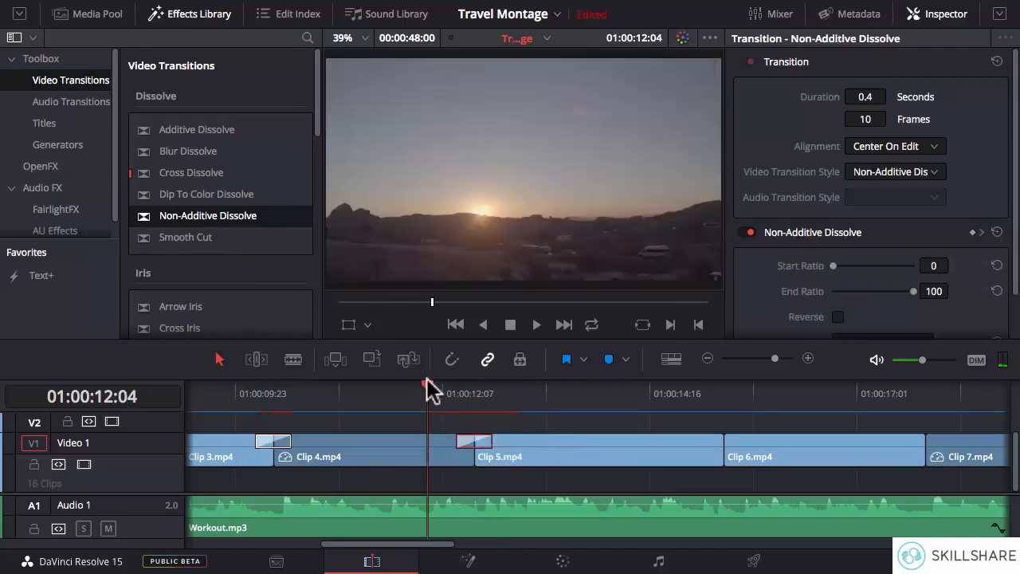
{"action": "left_click_drag", "start_coordinate": [431, 392], "coordinate": [459, 398]}
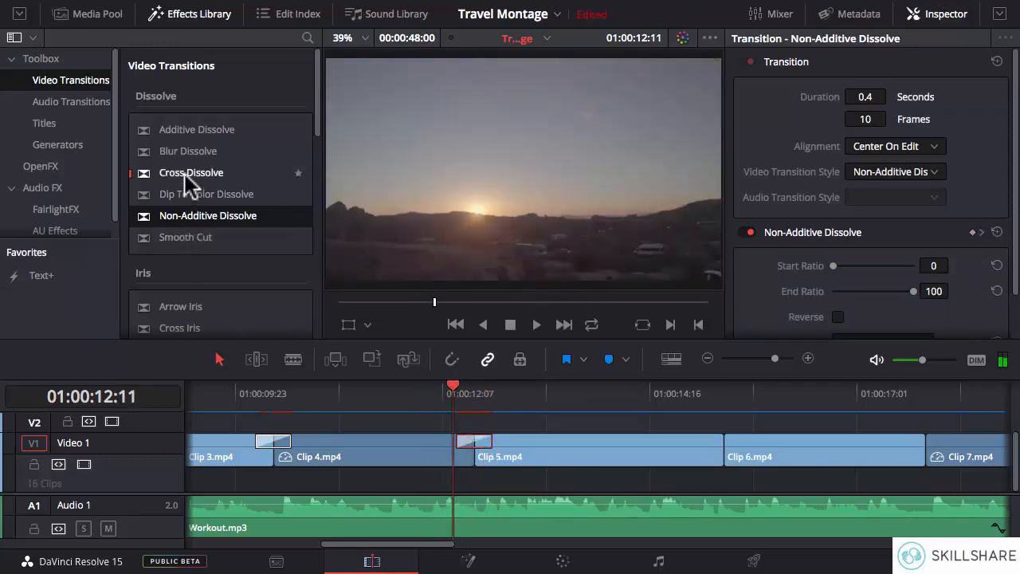
Add a short Blur Dissolve at the cut between Clip 5.mp4 and Clip 6.mp4 and preview it
{"action": "left_click_drag", "start_coordinate": [188, 152], "coordinate": [722, 446]}
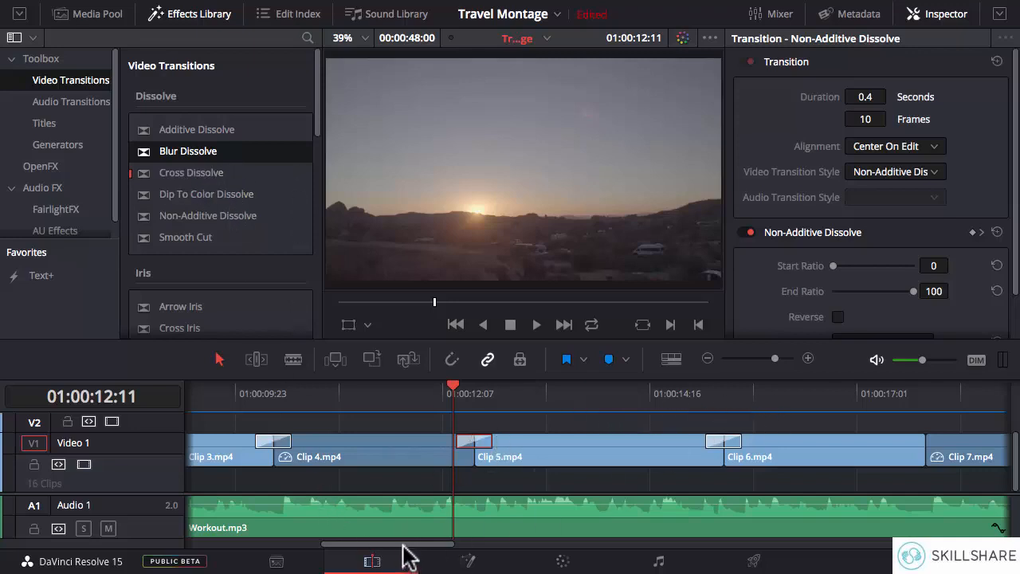
{"action": "left_click_drag", "start_coordinate": [403, 546], "coordinate": [471, 545]}
{"action": "left_click_drag", "start_coordinate": [327, 394], "coordinate": [304, 396]}
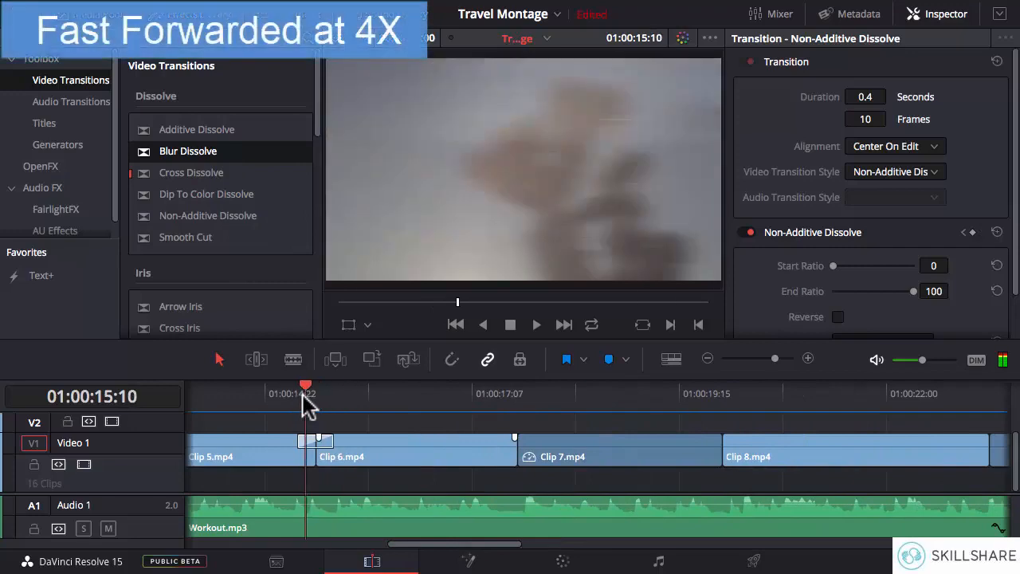
Add an 8-frame Smooth Cut transition between Clip 6.mp4 and Clip 7.mp4 and play back the section from the end of Clip 5.mp4
{"action": "left_click_drag", "start_coordinate": [188, 237], "coordinate": [522, 461]}
{"action": "left_click", "coordinate": [514, 403]}
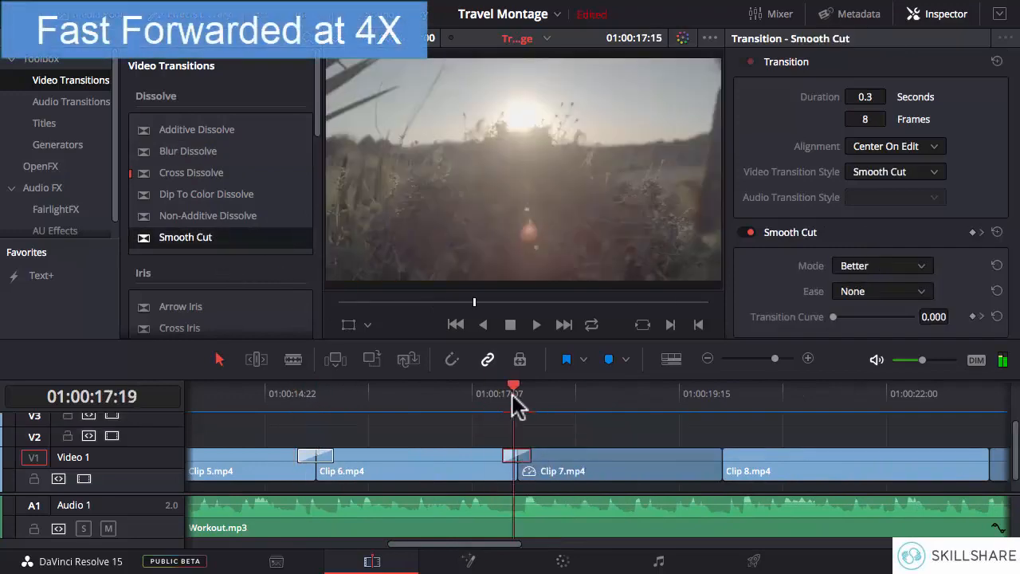
{"action": "left_click_drag", "start_coordinate": [514, 402], "coordinate": [292, 399]}
{"action": "key", "text": "space"}
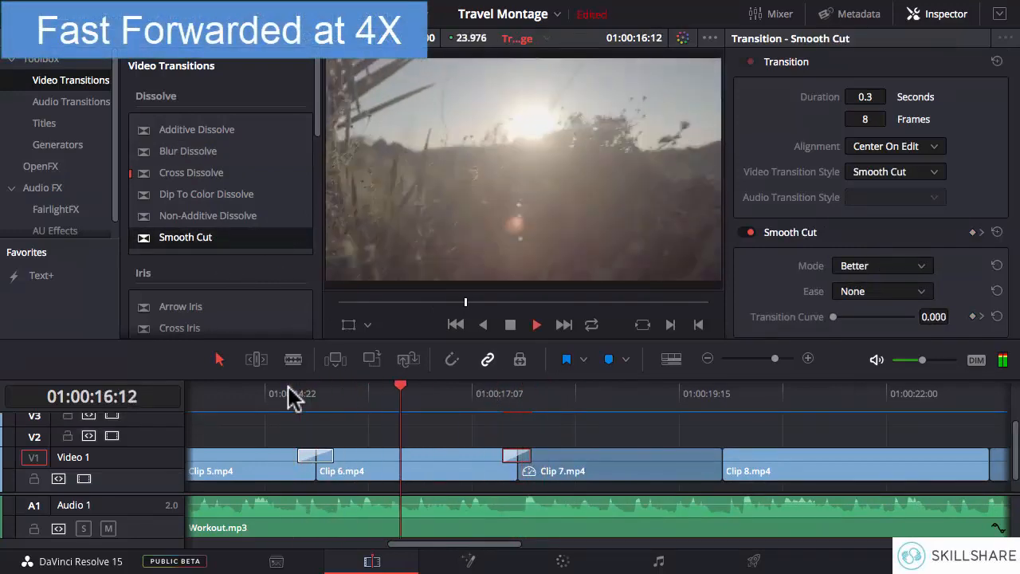
{"action": "mouse_move", "coordinate": [500, 392]}
{"action": "left_mouse_down"}
{"action": "mouse_move", "coordinate": [526, 386]}
{"action": "mouse_move", "coordinate": [502, 404]}
{"action": "left_mouse_up"}
{"action": "key", "text": "space"}
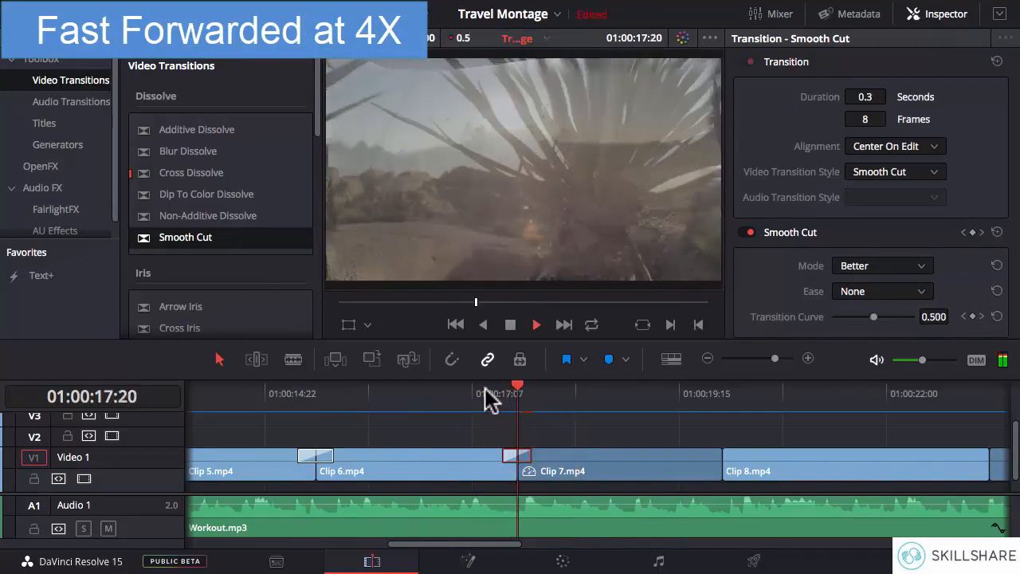
{"action": "key", "text": "space"}
Add a 10-frame Blur Dissolve at the cut between Clip 12.mp4 and Clip 13.mp4 and preview it
{"action": "left_click_drag", "start_coordinate": [483, 545], "coordinate": [514, 547]}
{"action": "left_click_drag", "start_coordinate": [188, 151], "coordinate": [431, 448]}
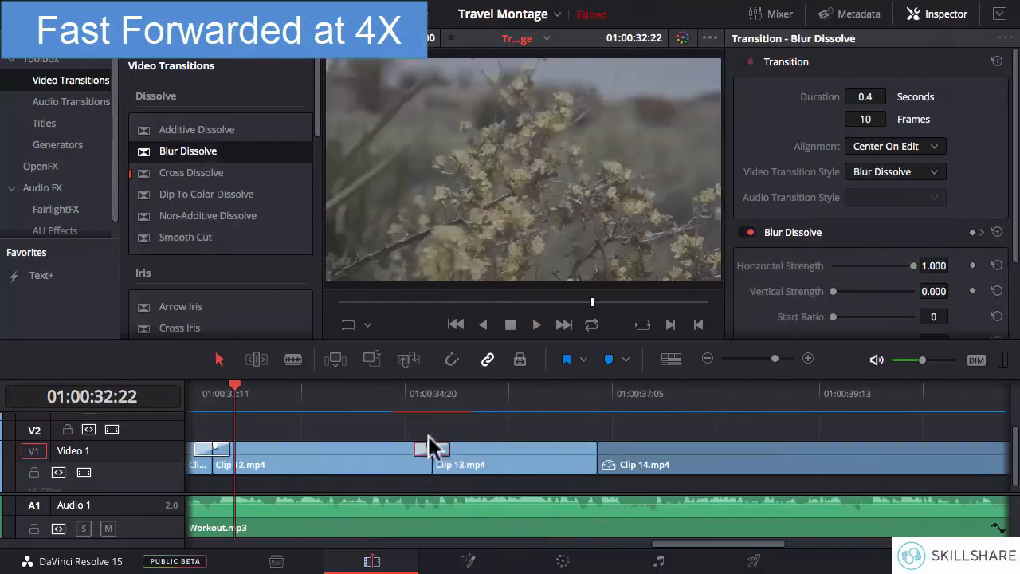
{"action": "left_click_drag", "start_coordinate": [414, 393], "coordinate": [462, 395]}
Add a Cross Dissolve between Clip 13.mp4 and Clip 14.mp4, shorten it to 10 frames, and preview it
{"action": "left_click_drag", "start_coordinate": [191, 172], "coordinate": [597, 451]}
{"action": "left_click_drag", "start_coordinate": [557, 452], "coordinate": [582, 452]}
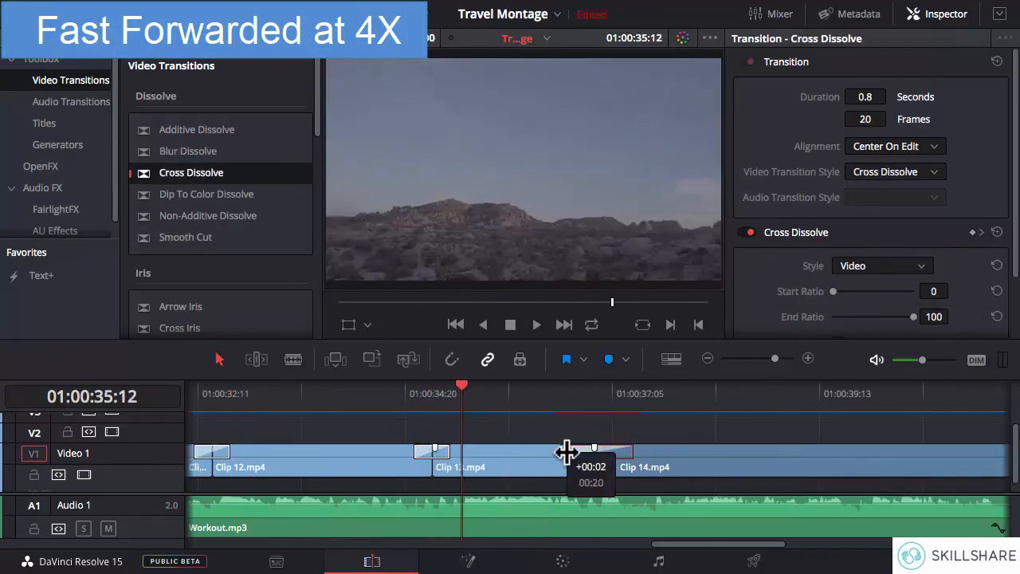
{"action": "left_click", "coordinate": [546, 393]}
{"action": "key", "text": "space"}
{"action": "key", "text": "space"}
{"action": "left_click_drag", "start_coordinate": [545, 392], "coordinate": [587, 394]}
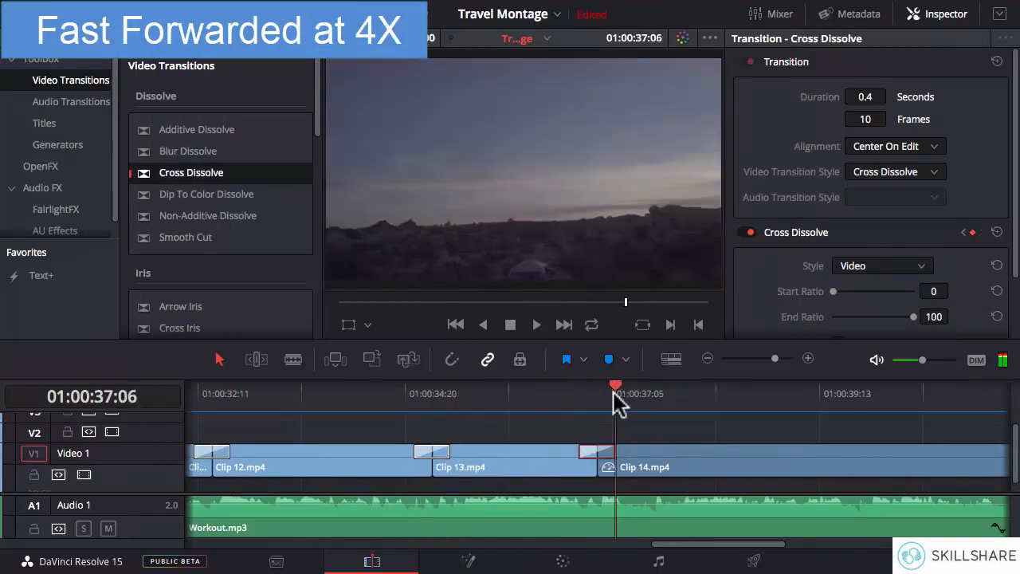
Add a Cross Dissolve between Clip 14.mp4 and the closing Night Sky.jpg, shorten it to 12 frames, and preview it
{"action": "left_click_drag", "start_coordinate": [697, 545], "coordinate": [775, 545]}
{"action": "left_click_drag", "start_coordinate": [271, 171], "coordinate": [573, 462]}
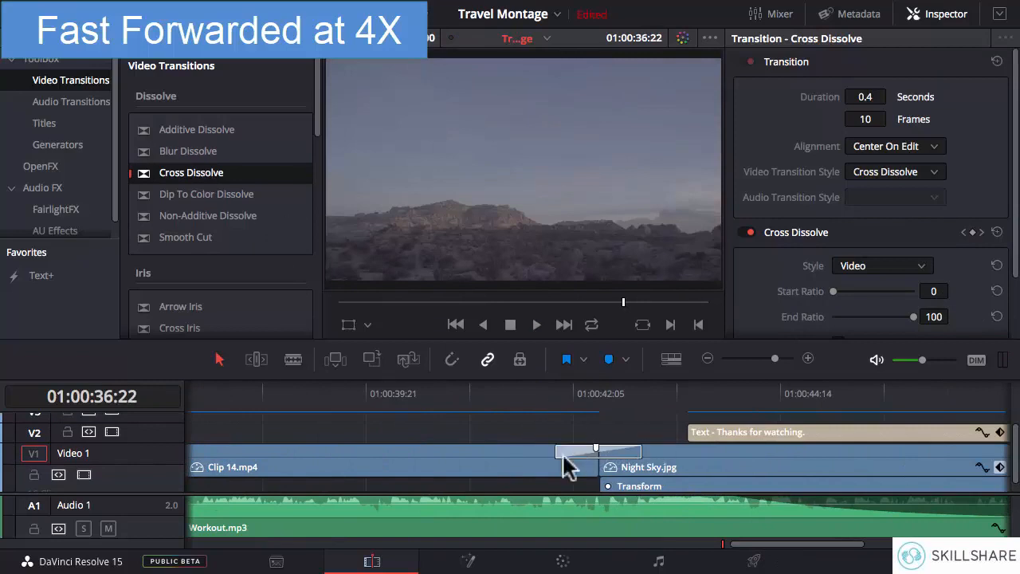
{"action": "left_click_drag", "start_coordinate": [627, 408], "coordinate": [552, 410]}
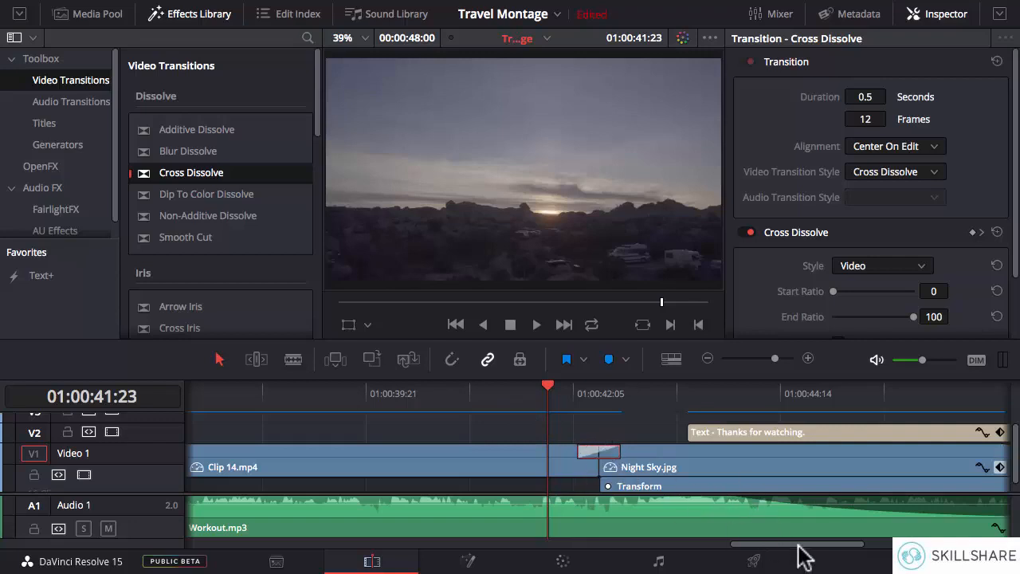
Review all the transitions by playing the montage from 01:00:03:01 through to the "Thanks for watching." closing title
{"action": "left_click_drag", "start_coordinate": [797, 545], "coordinate": [616, 554]}
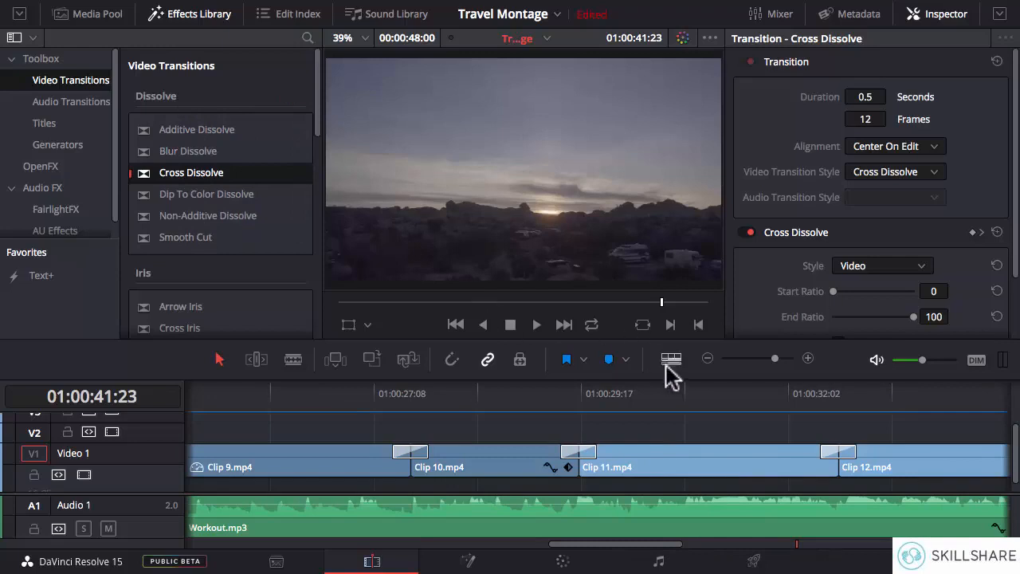
{"action": "left_click", "coordinate": [708, 359]}
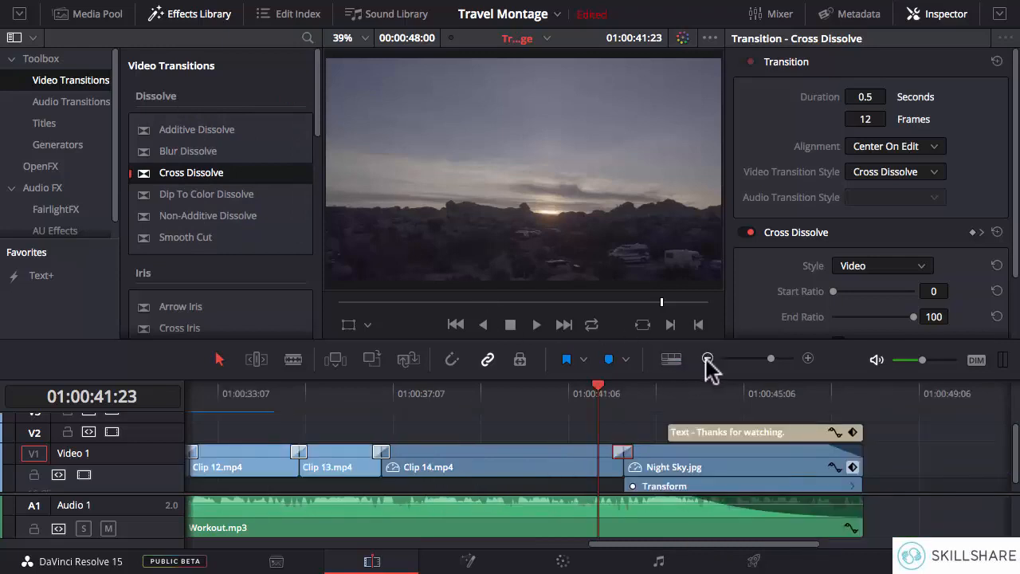
{"action": "left_click", "coordinate": [708, 359]}
{"action": "left_click", "coordinate": [708, 359]}
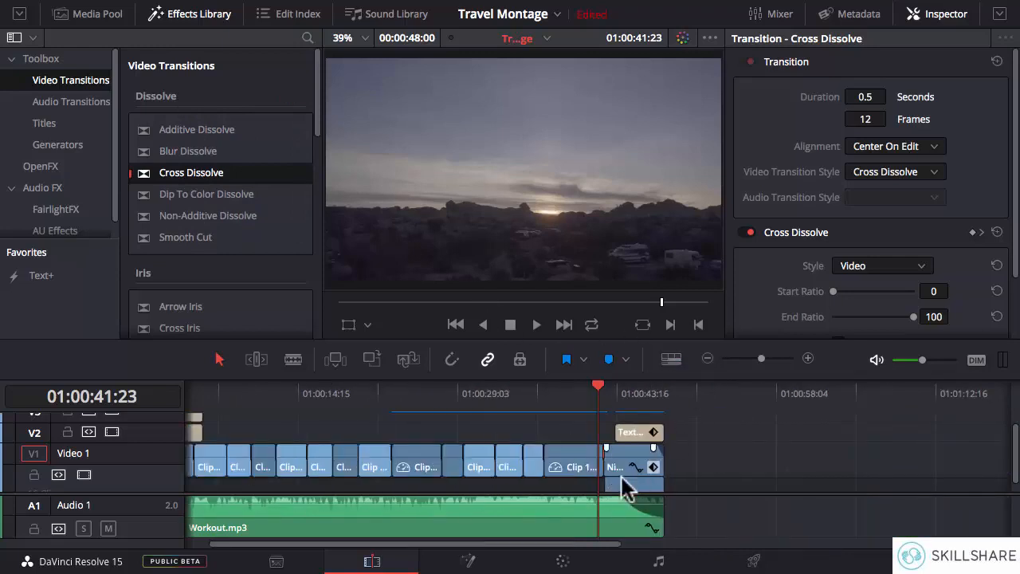
{"action": "left_click_drag", "start_coordinate": [547, 545], "coordinate": [490, 550]}
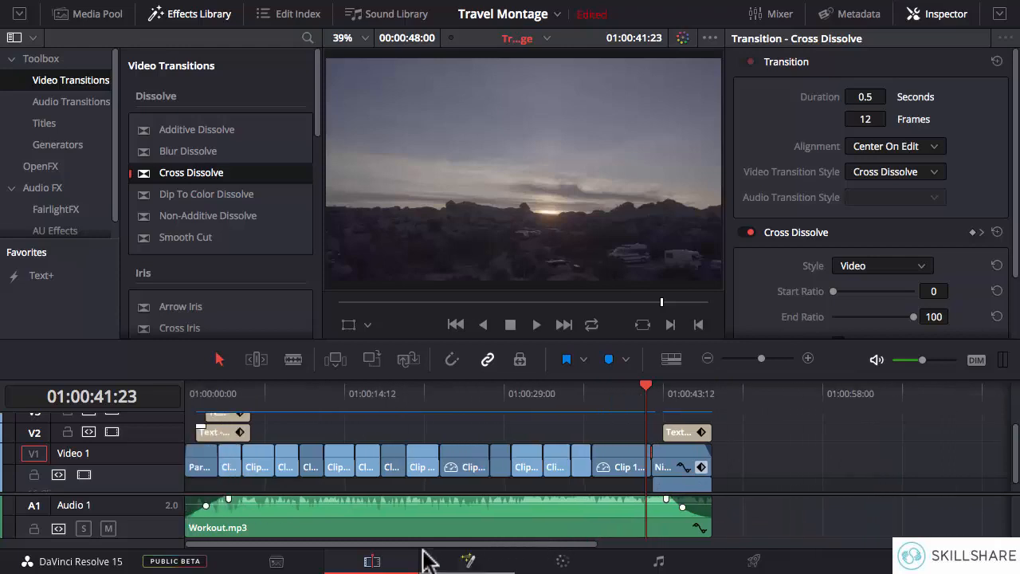
{"action": "left_click", "coordinate": [217, 394]}
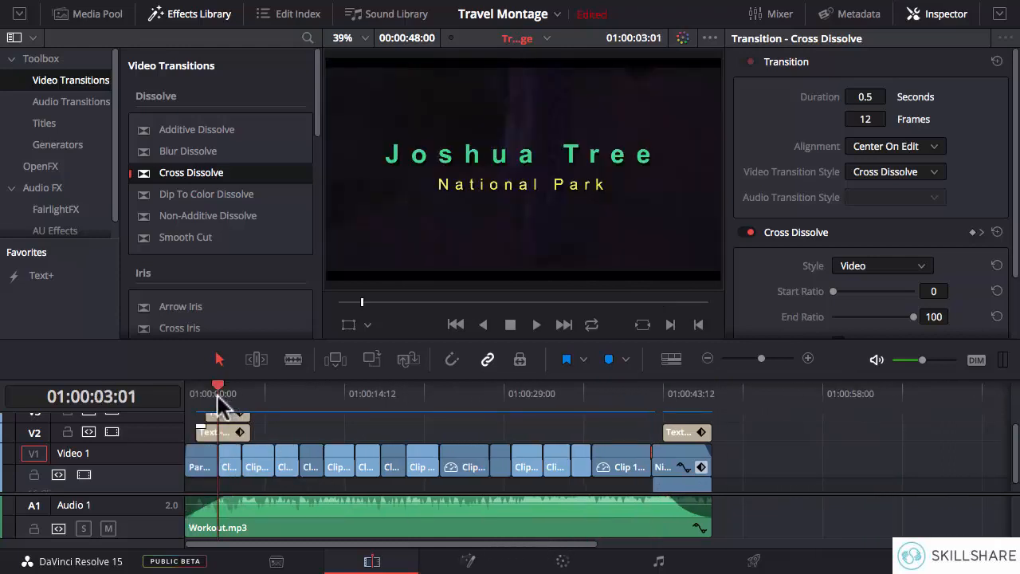
{"action": "key", "text": "space"}
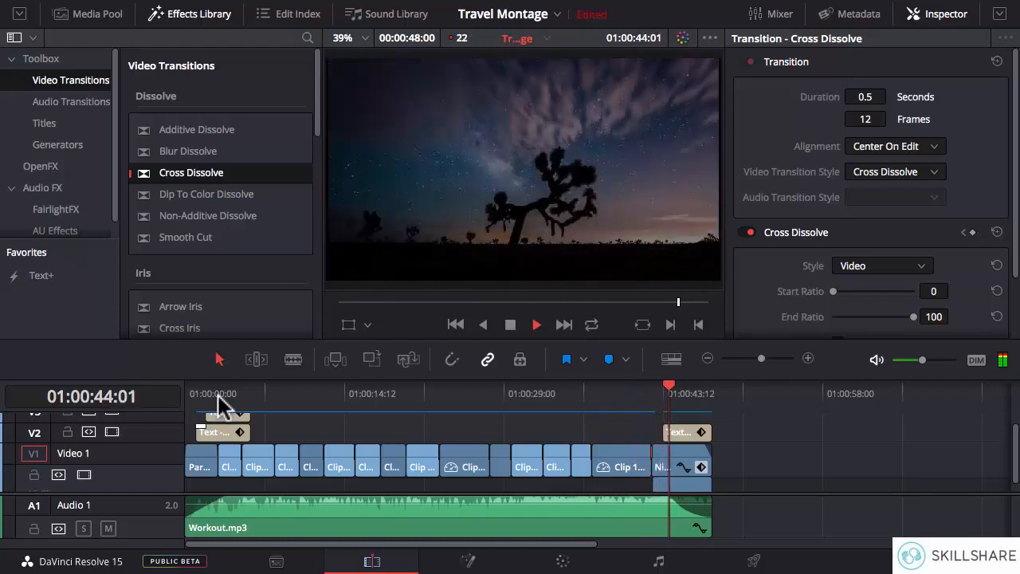
{"action": "key", "text": "space"}
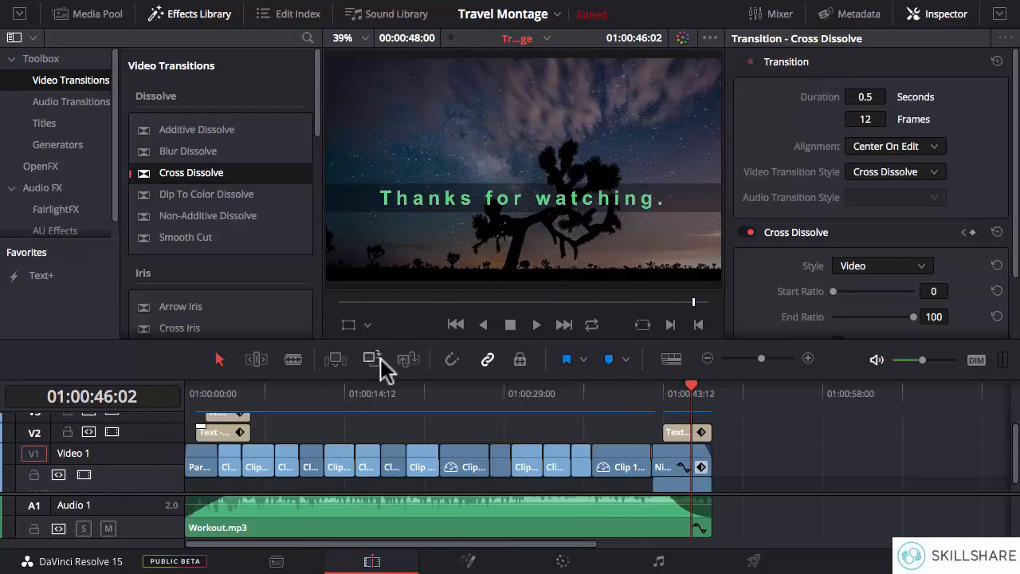
Play back the middle of the montage up to 01:00:17:00 to check the steadiness of the footage
{"action": "mouse_move", "coordinate": [406, 392]}
{"action": "left_mouse_down"}
{"action": "mouse_move", "coordinate": [474, 392]}
{"action": "mouse_move", "coordinate": [390, 398]}
{"action": "mouse_move", "coordinate": [415, 396]}
{"action": "left_mouse_up"}
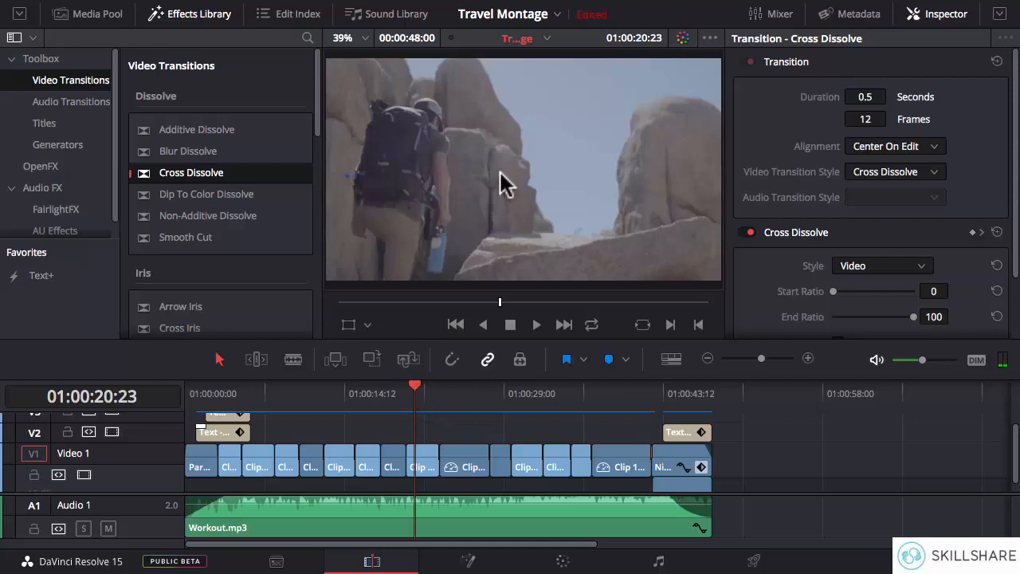
{"action": "left_click_drag", "start_coordinate": [414, 392], "coordinate": [313, 399]}
{"action": "key", "text": "space"}
{"action": "key", "text": "space"}
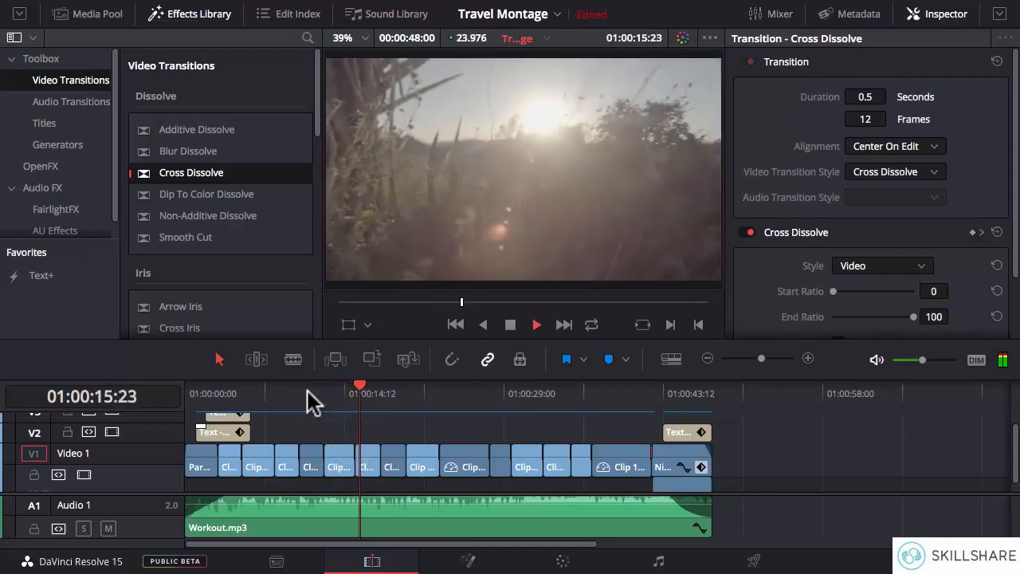
{"action": "key", "text": "space"}
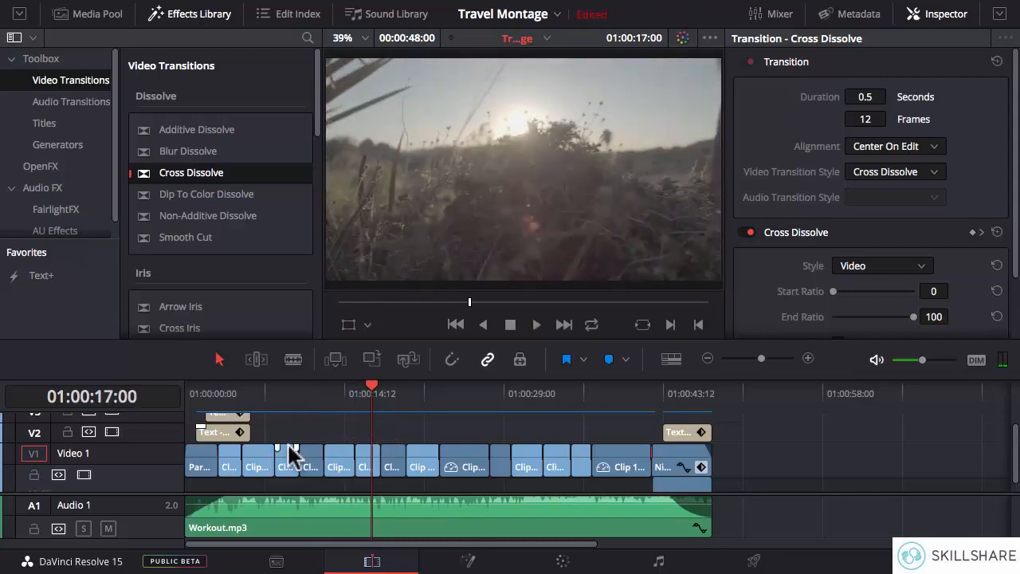
{"action": "scroll", "coordinate": [292, 456], "scroll_direction": "down", "scroll_amount": 1}
{"action": "scroll", "coordinate": [292, 456], "scroll_direction": "up", "scroll_amount": 1}
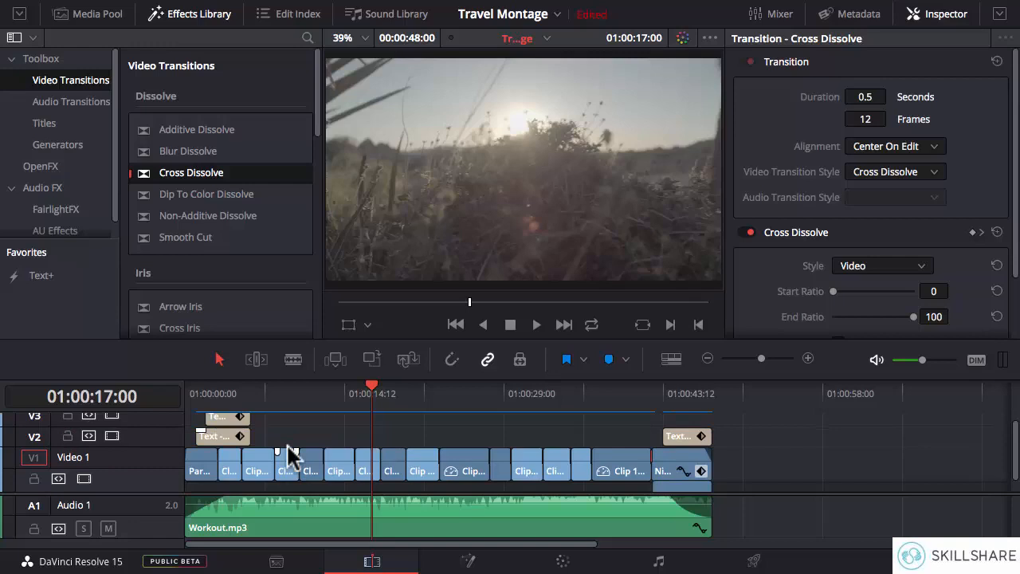
{"action": "scroll", "coordinate": [292, 456], "scroll_direction": "down", "scroll_amount": 2, "text": "alt"}
{"action": "scroll", "coordinate": [292, 456], "scroll_direction": "up", "scroll_amount": 5, "text": "alt"}
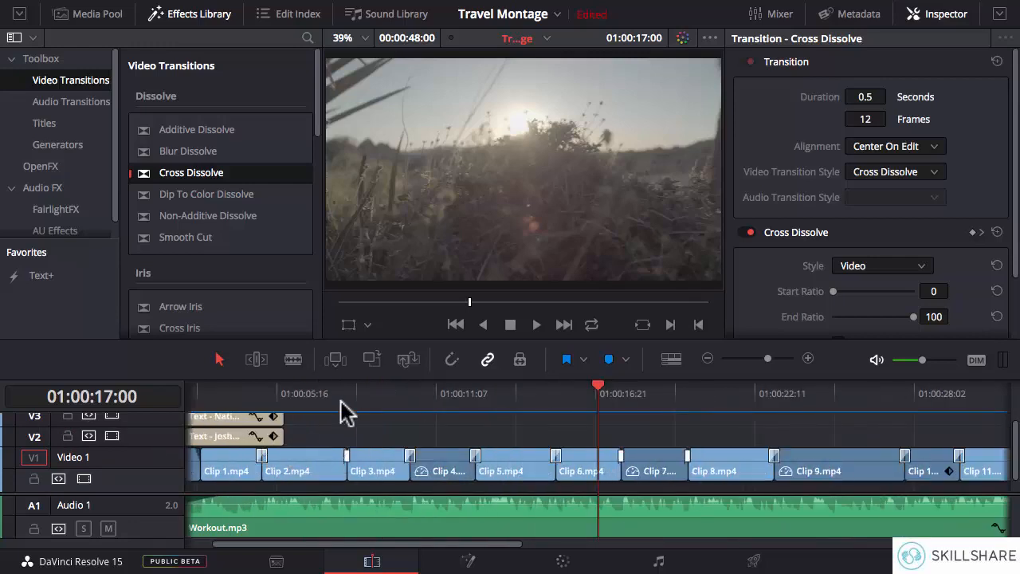
On the Color page, switch the tracker to Stabilizer mode and stabilize clip 02
{"action": "left_click", "coordinate": [563, 562]}
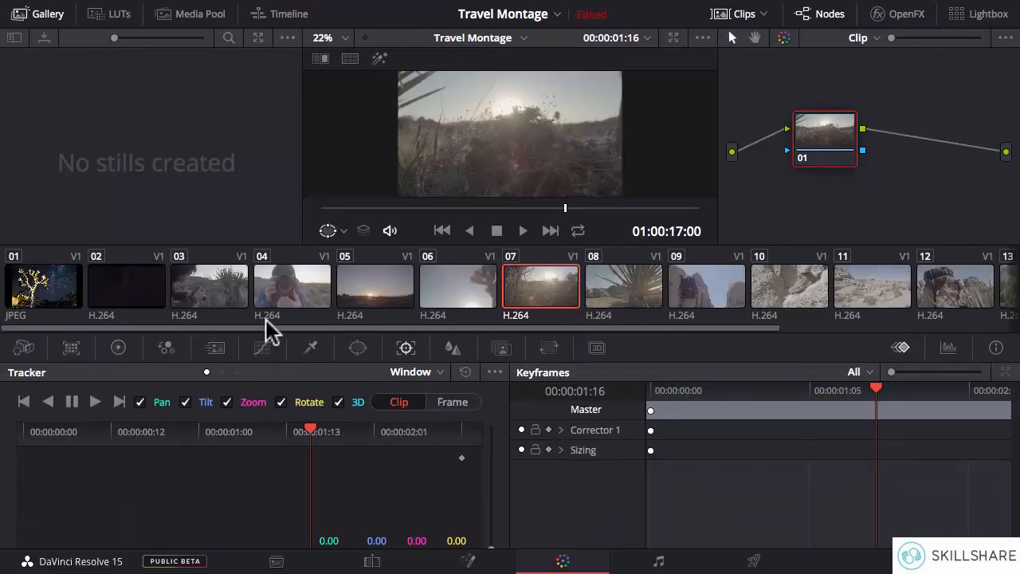
{"action": "left_click", "coordinate": [440, 373]}
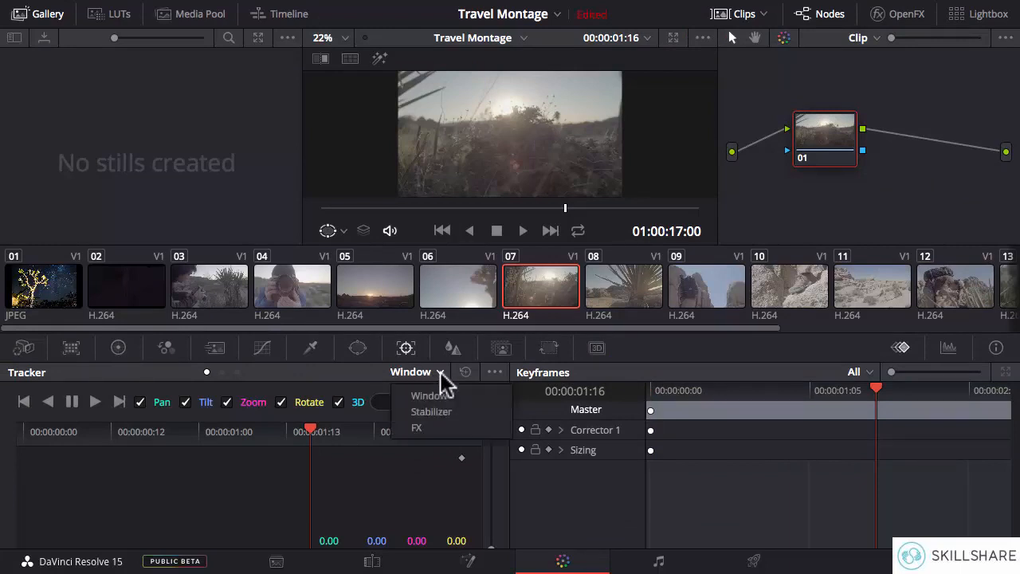
{"action": "left_click", "coordinate": [432, 412]}
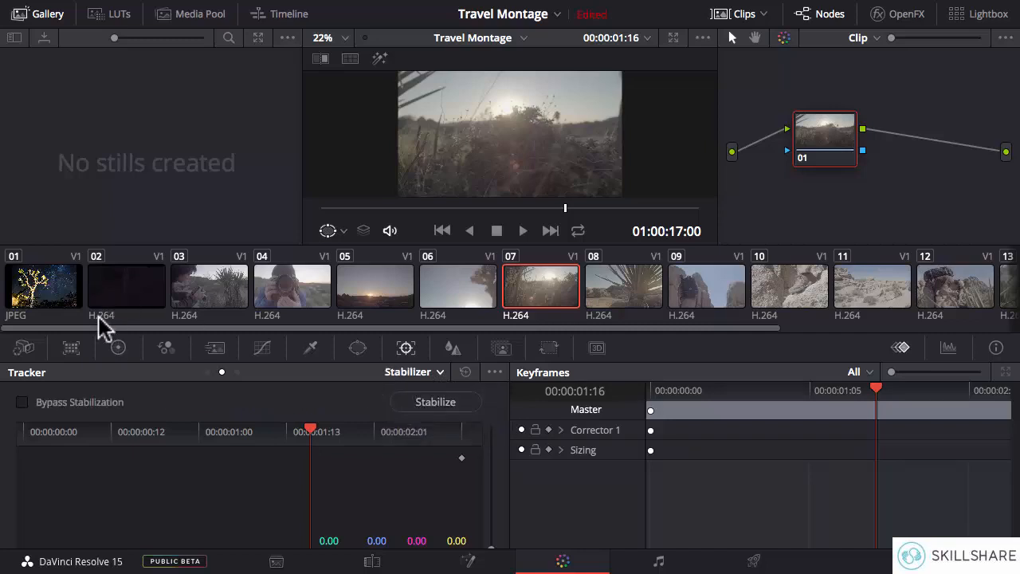
{"action": "left_click", "coordinate": [145, 297]}
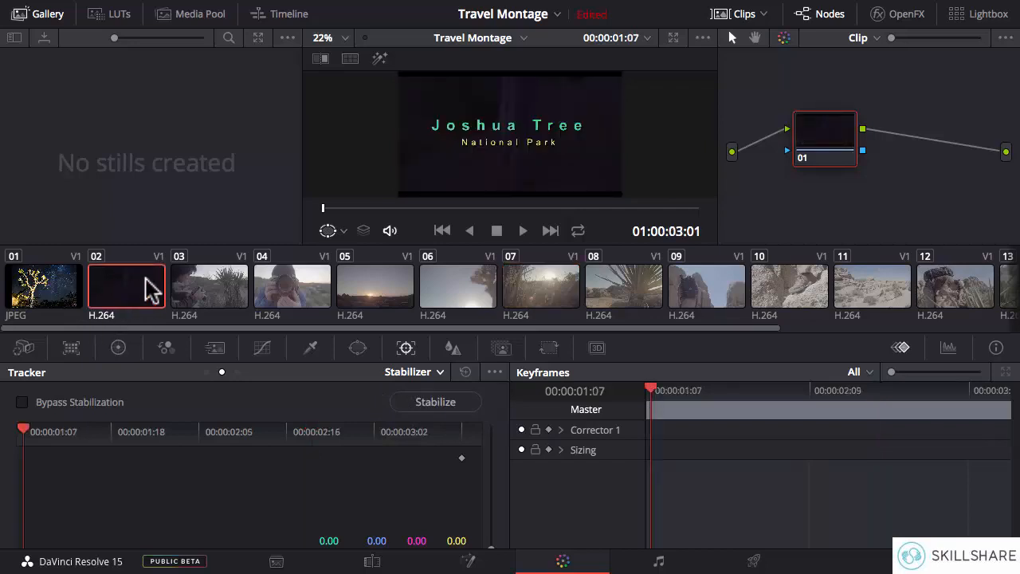
{"action": "left_click", "coordinate": [437, 402]}
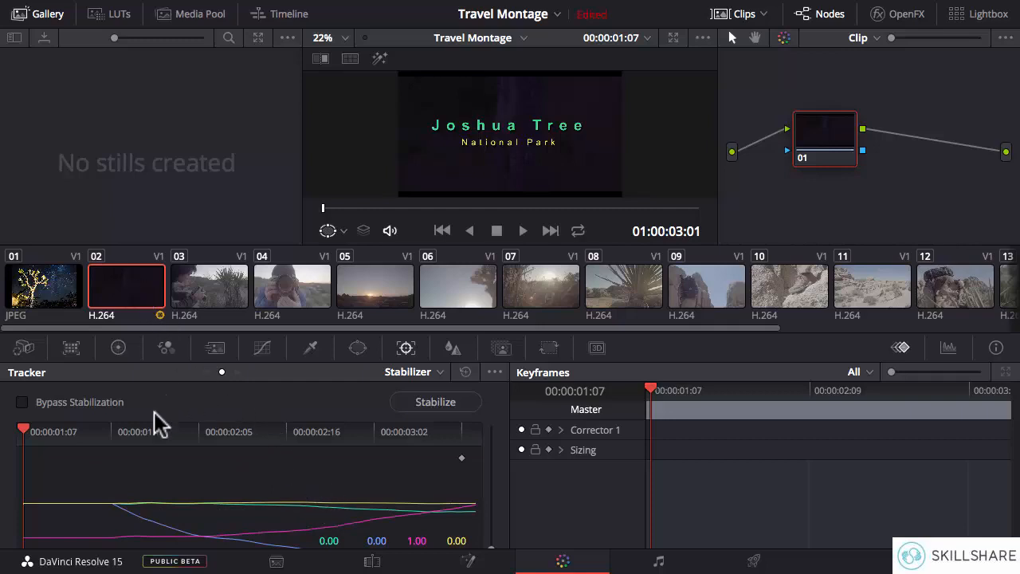
Stabilize clip 03 and clip 04 individually
{"action": "left_click", "coordinate": [228, 299]}
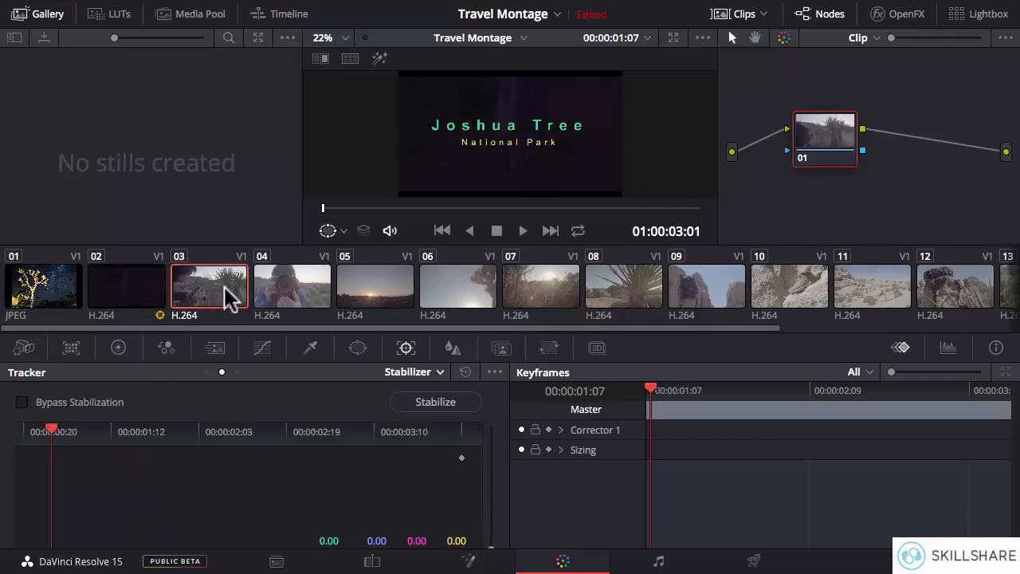
{"action": "left_click", "coordinate": [428, 402]}
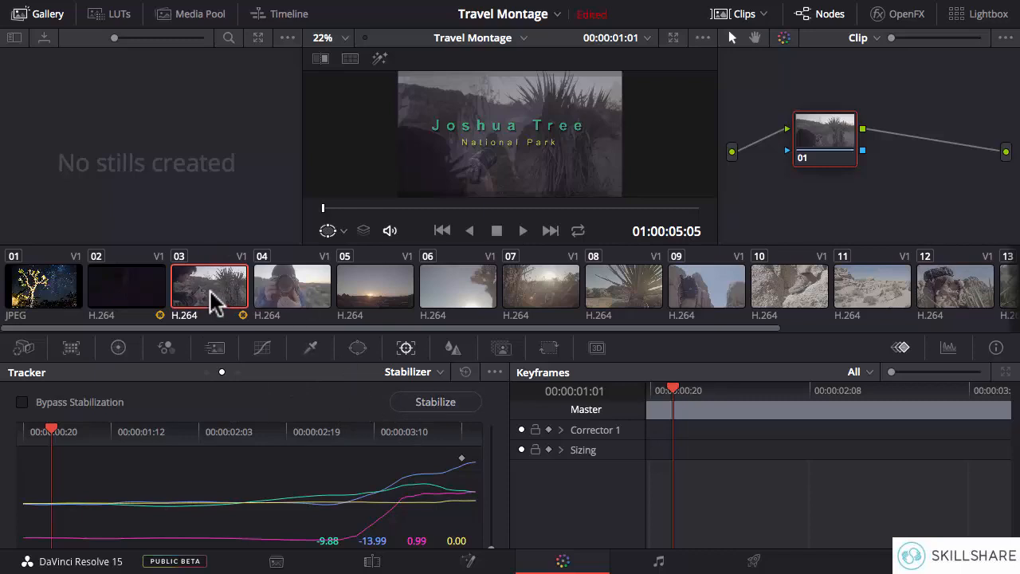
{"action": "left_click", "coordinate": [307, 296]}
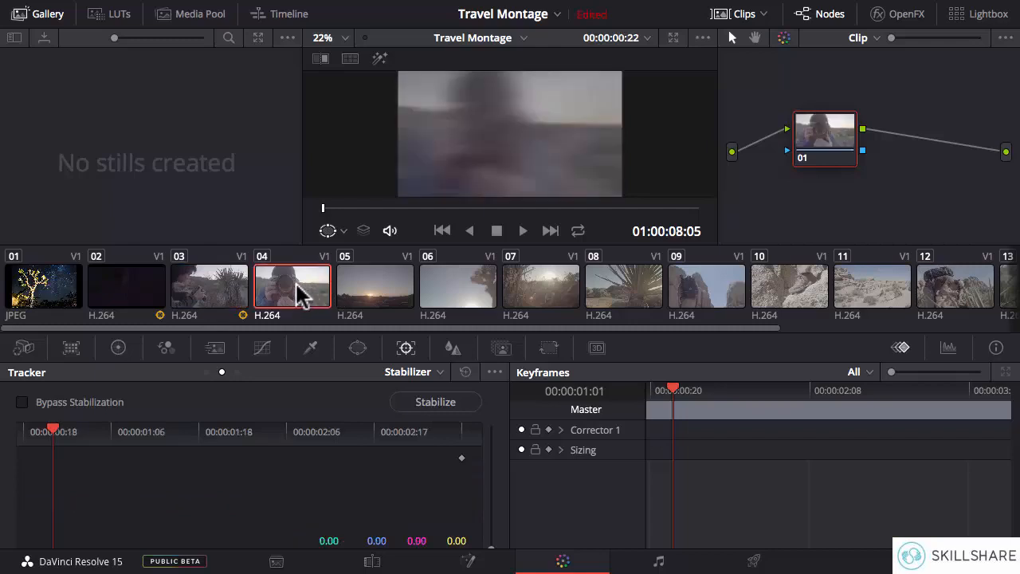
{"action": "left_click", "coordinate": [435, 402]}
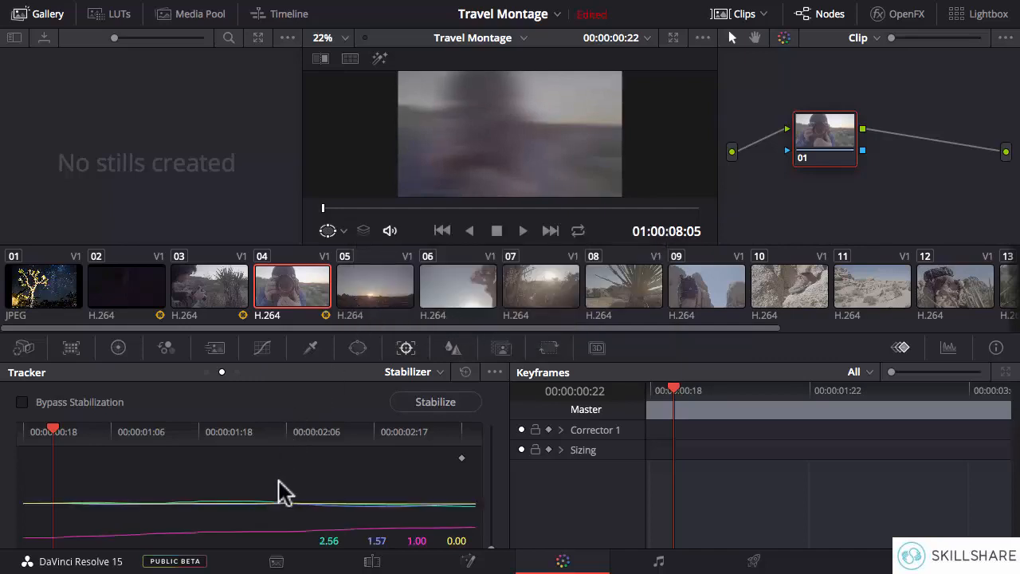
Compare the stabilization curves of clips 03 and 04, and stabilize clip 05
{"action": "left_click", "coordinate": [226, 292]}
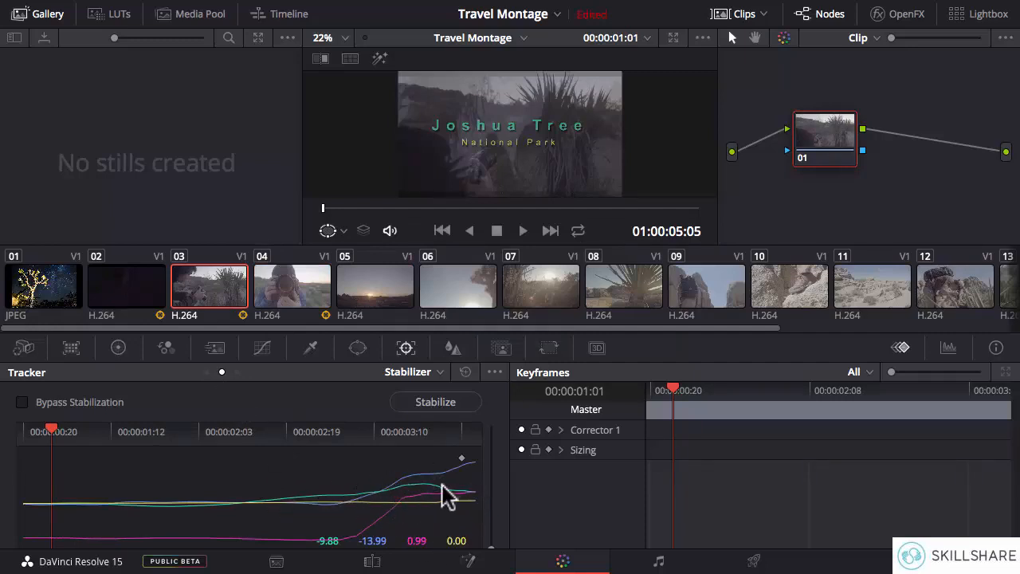
{"action": "left_click", "coordinate": [295, 303]}
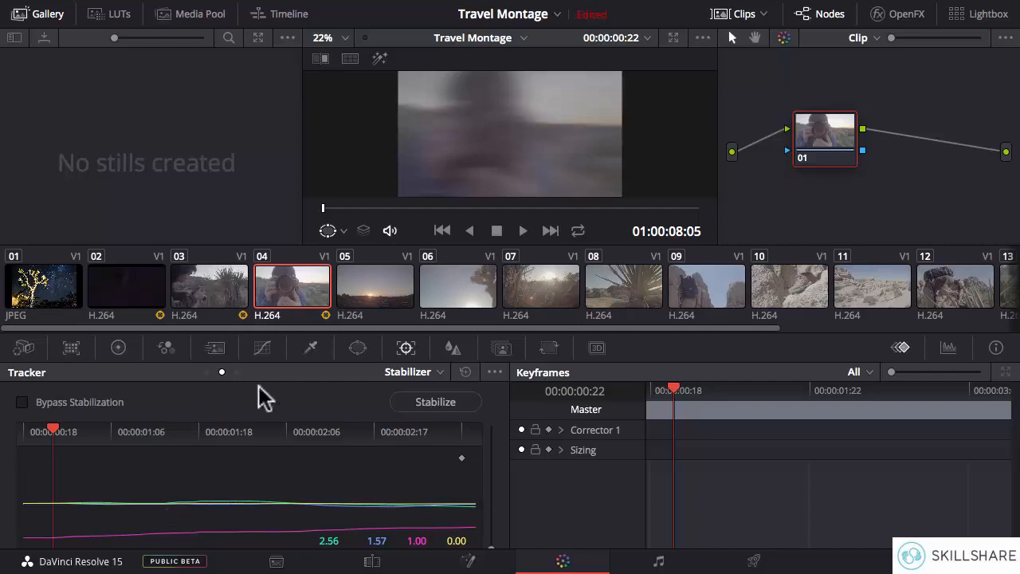
{"action": "left_click", "coordinate": [359, 297]}
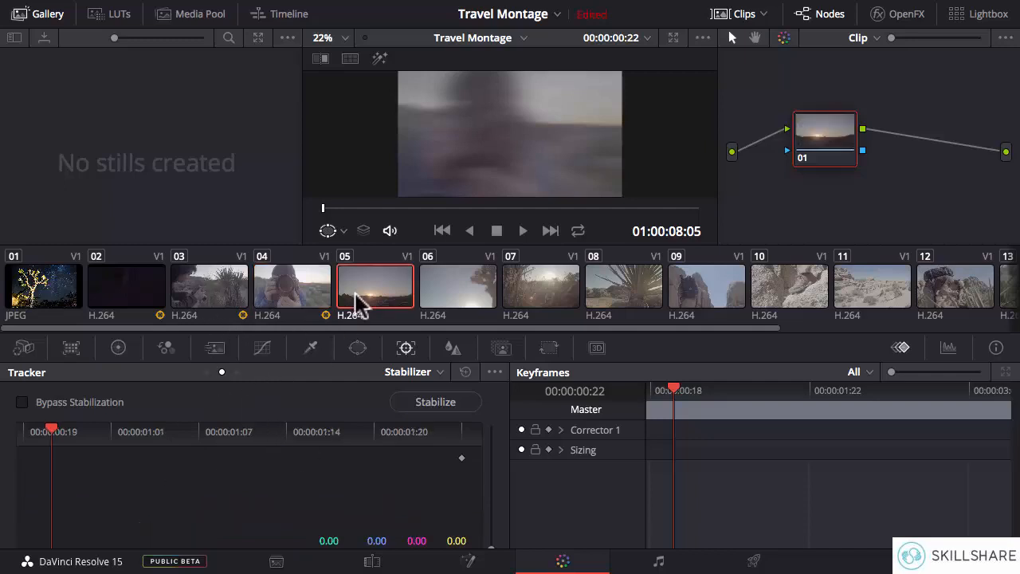
{"action": "left_click", "coordinate": [435, 402]}
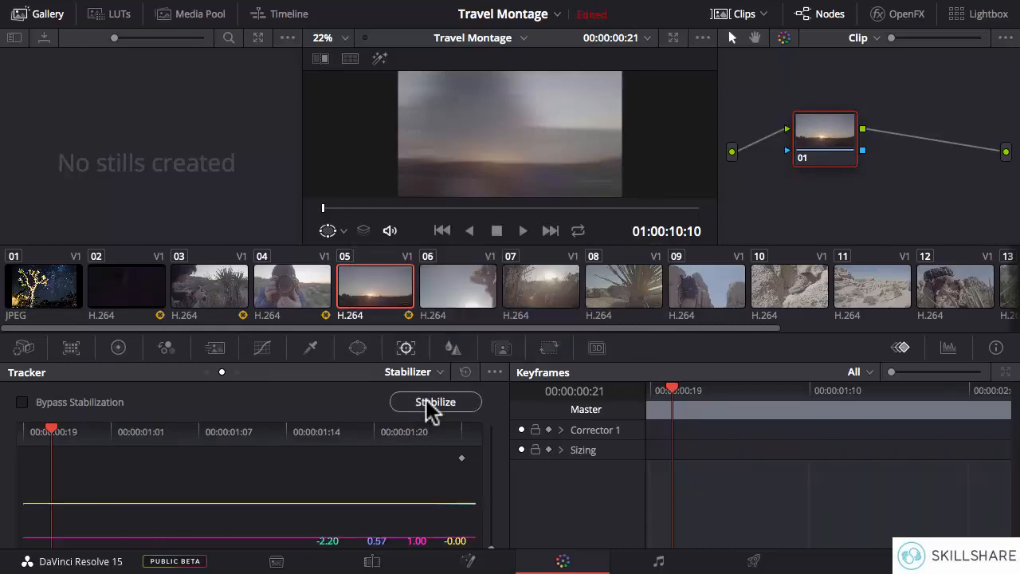
Play back clips 04 and 05 to check their stabilized motion
{"action": "left_click", "coordinate": [283, 296]}
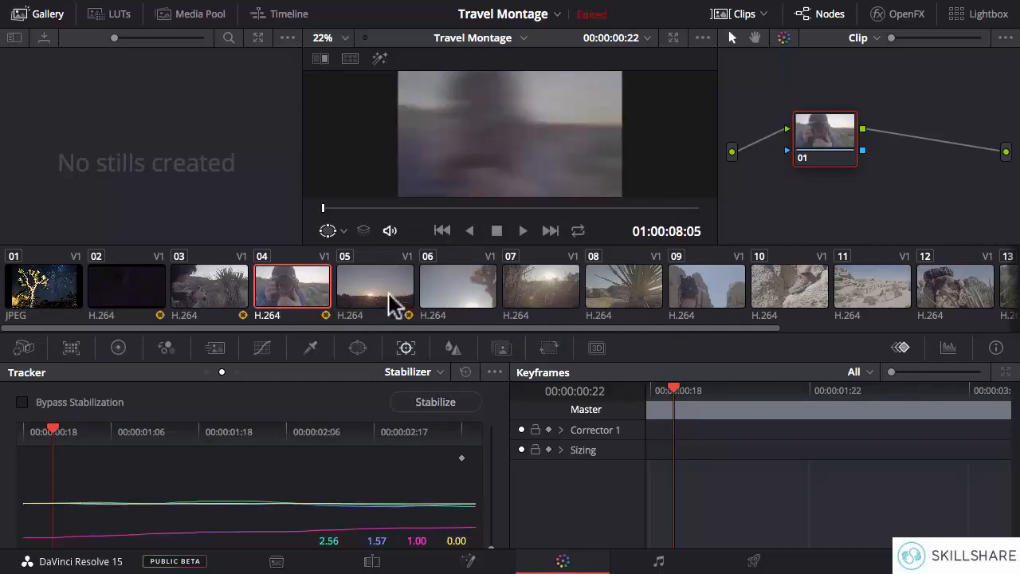
{"action": "left_click", "coordinate": [522, 231]}
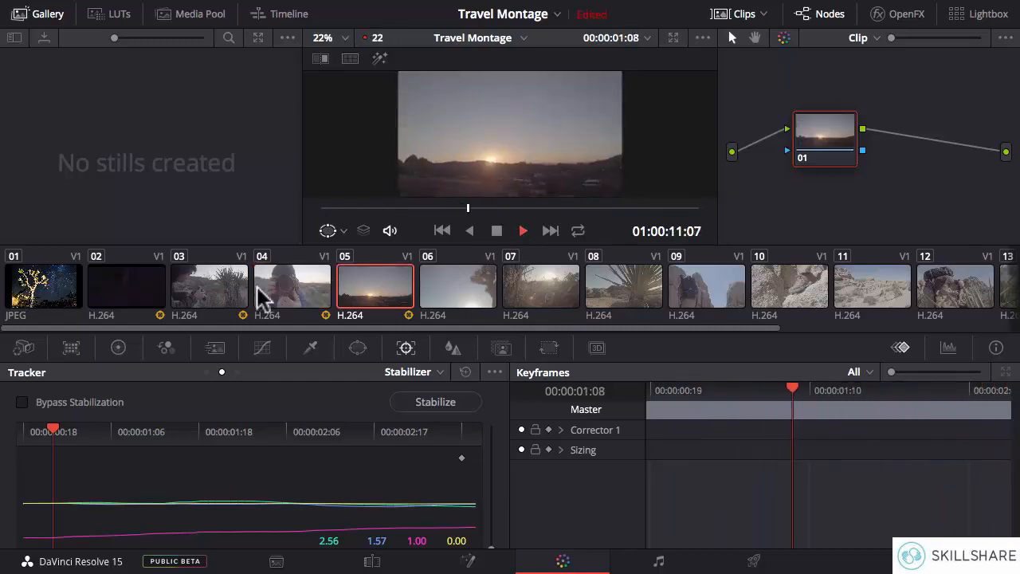
{"action": "left_click", "coordinate": [296, 290]}
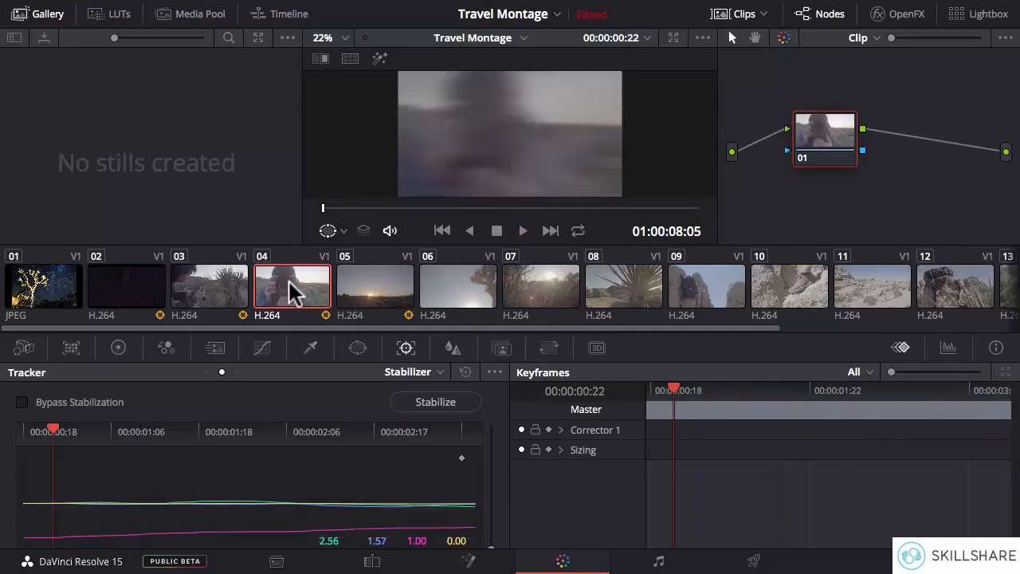
{"action": "left_click", "coordinate": [497, 231]}
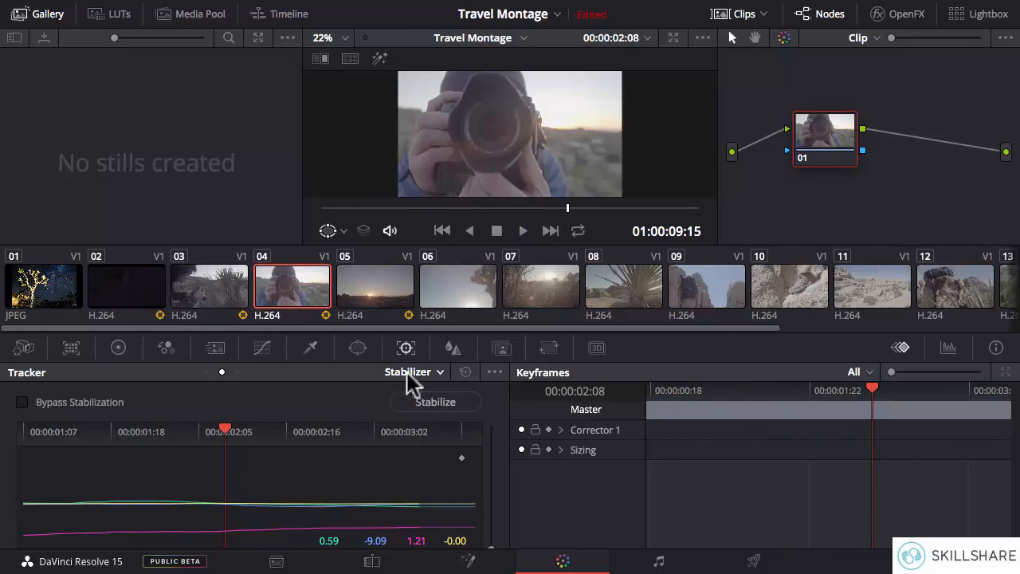
{"action": "left_click", "coordinate": [387, 297]}
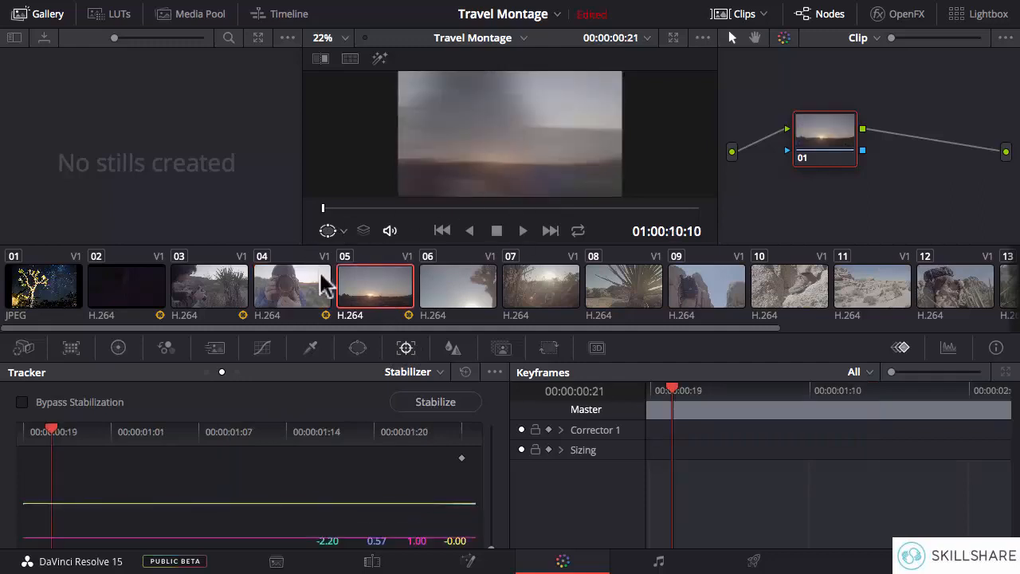
Stabilize clip 06 and play it through into clip 07 to check the result
{"action": "left_click", "coordinate": [463, 289]}
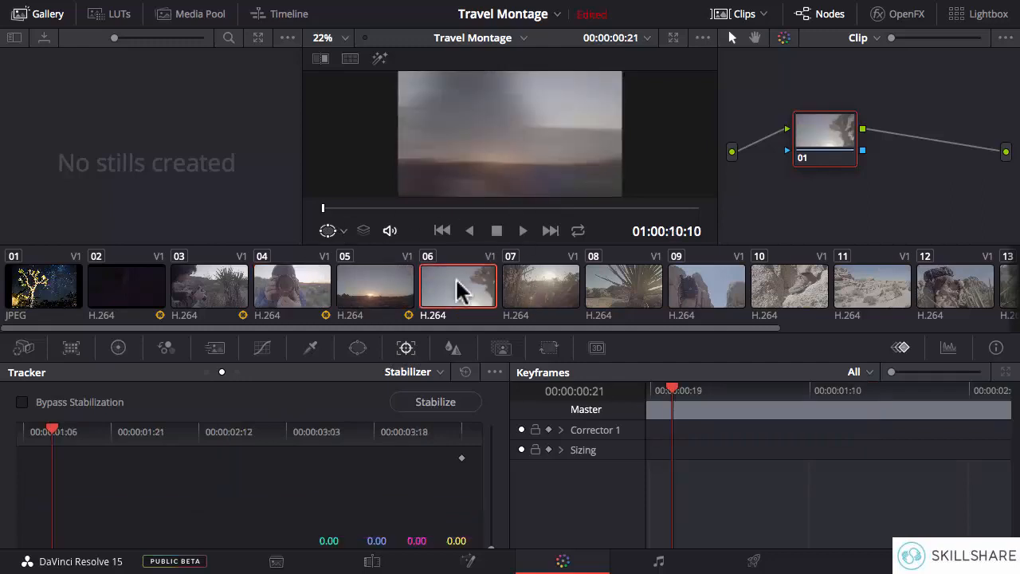
{"action": "left_click", "coordinate": [444, 406]}
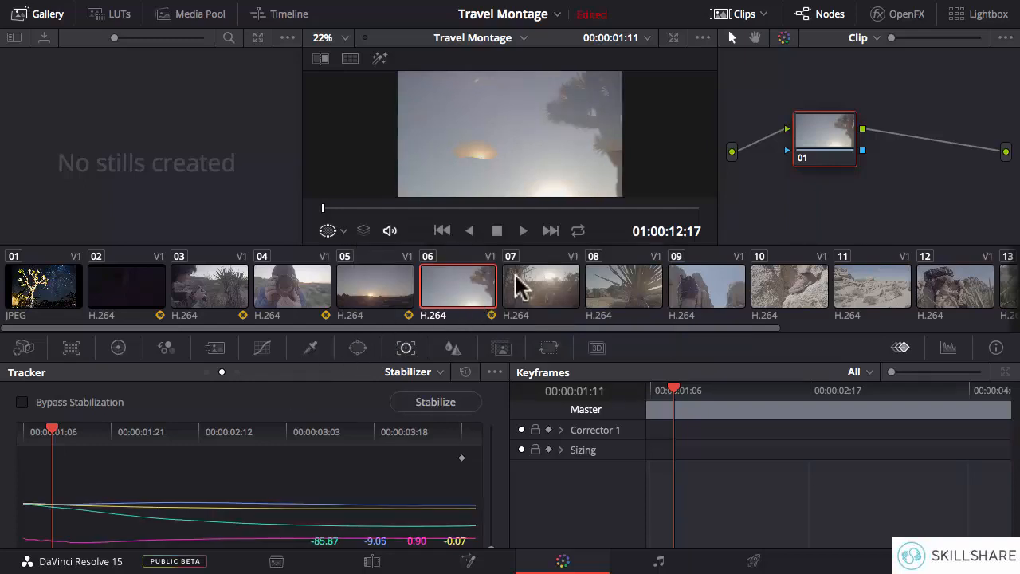
{"action": "left_click", "coordinate": [523, 230]}
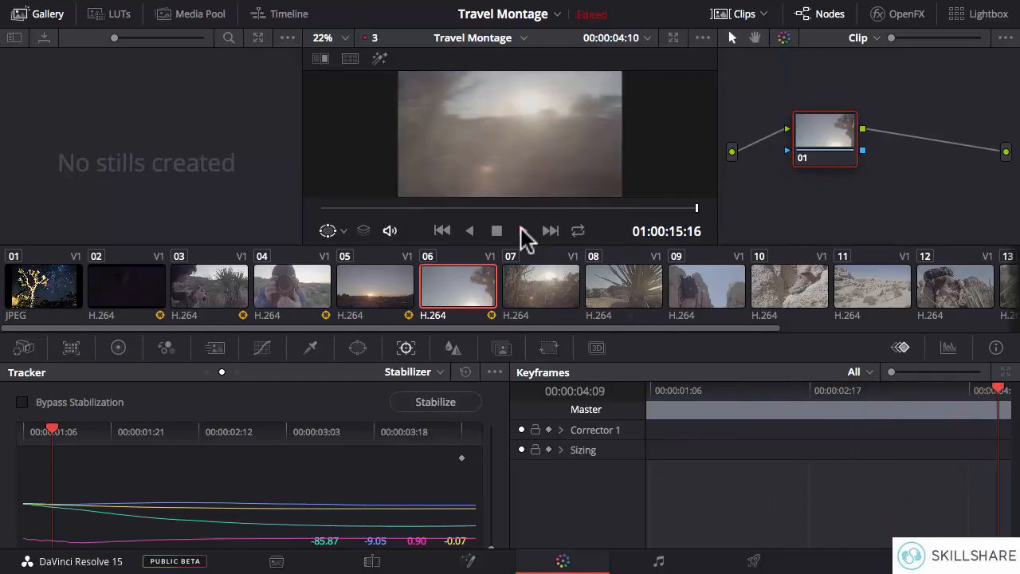
{"action": "left_click", "coordinate": [470, 293]}
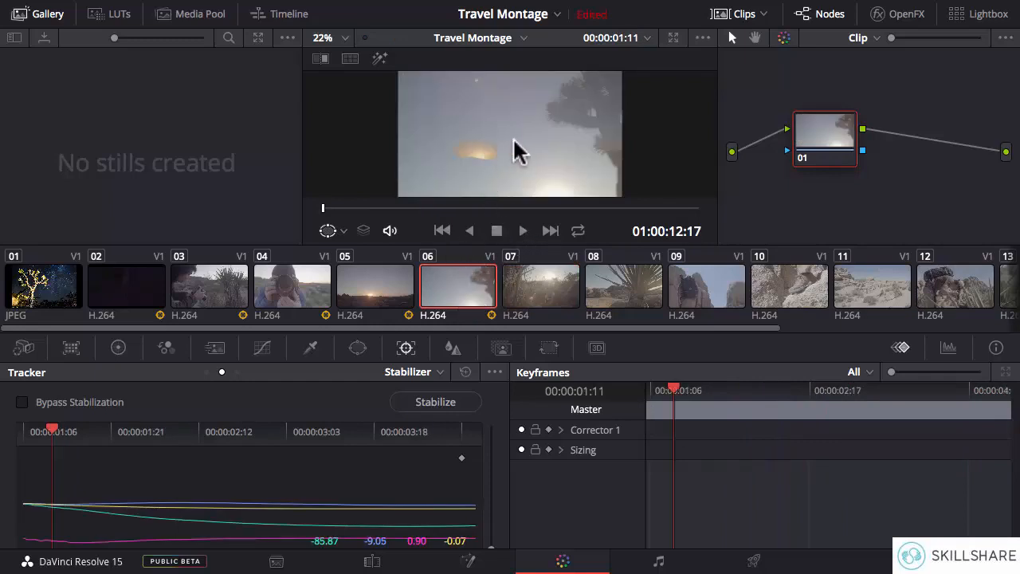
{"action": "left_click", "coordinate": [523, 231]}
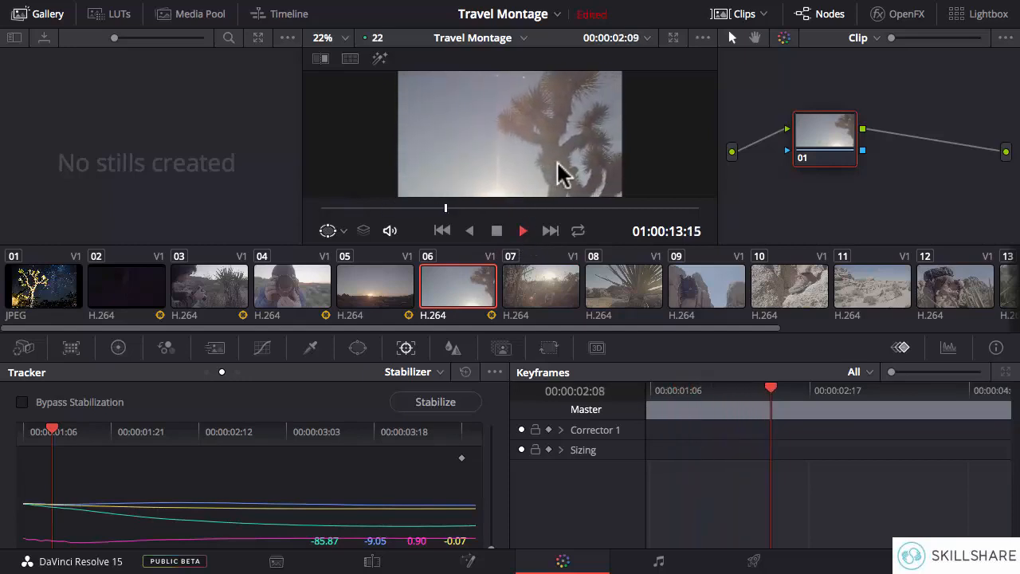
{"action": "left_click", "coordinate": [496, 232]}
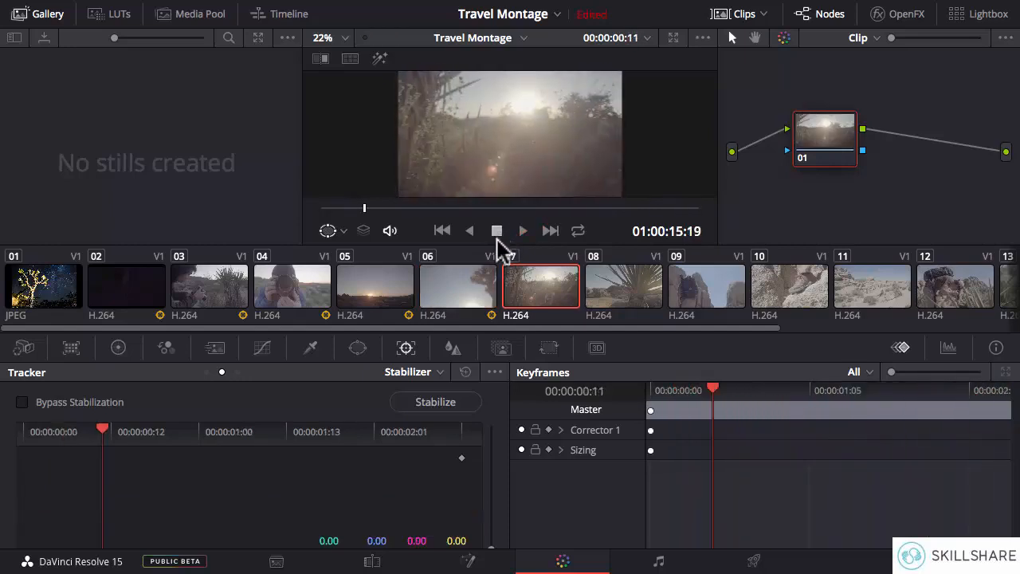
Stabilize clip 07 and preview it from its beginning
{"action": "left_click", "coordinate": [439, 403]}
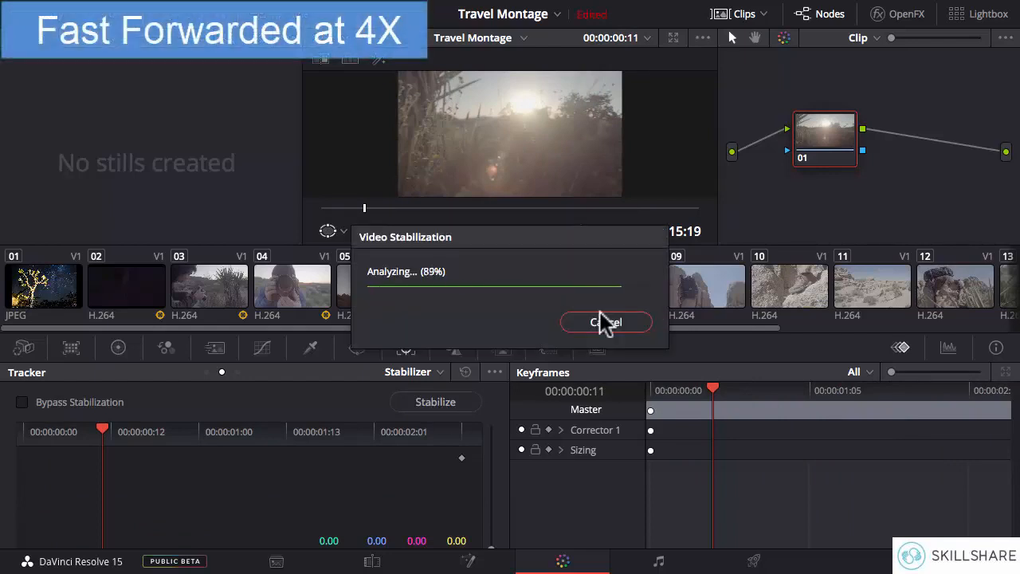
{"action": "left_click", "coordinate": [604, 279]}
{"action": "left_click", "coordinate": [515, 295]}
{"action": "left_click", "coordinate": [524, 232]}
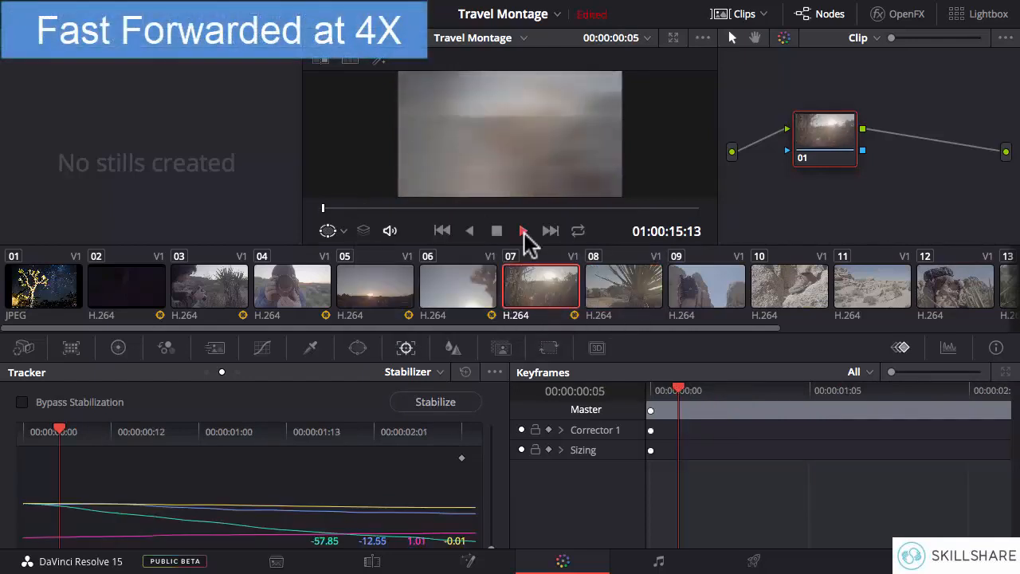
{"action": "left_click", "coordinate": [523, 232]}
Stabilize the remaining video clips 08 through 15 one after another, leaving out the closing still image
{"action": "left_click", "coordinate": [437, 403]}
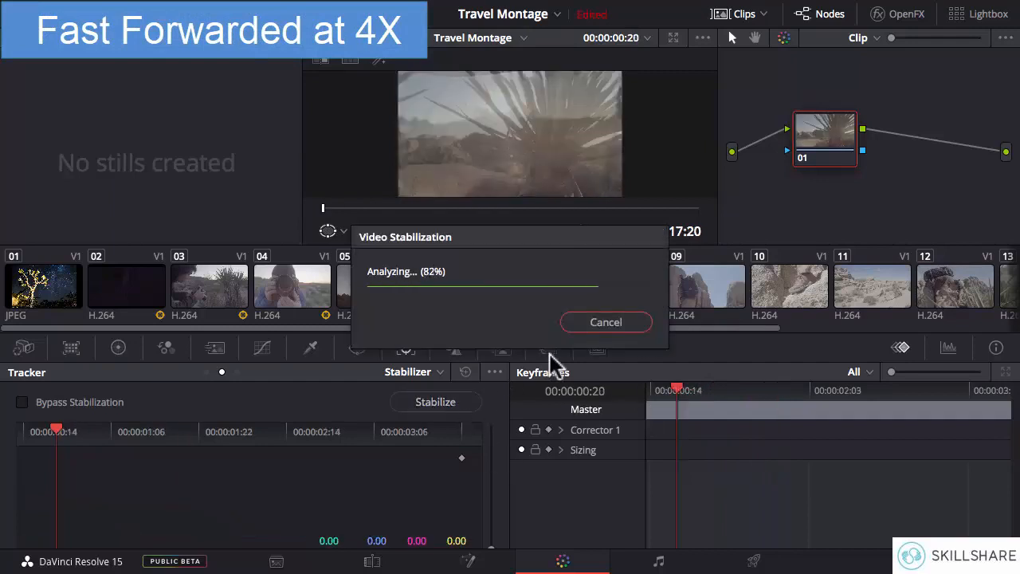
{"action": "left_click", "coordinate": [709, 287]}
{"action": "left_click", "coordinate": [435, 403]}
{"action": "left_click", "coordinate": [805, 292]}
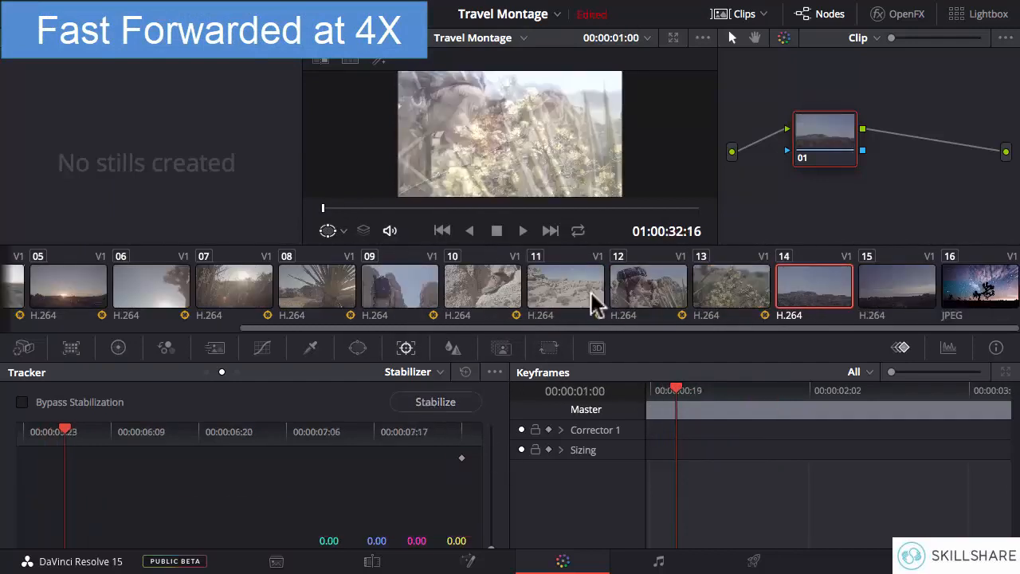
{"action": "left_click", "coordinate": [434, 402]}
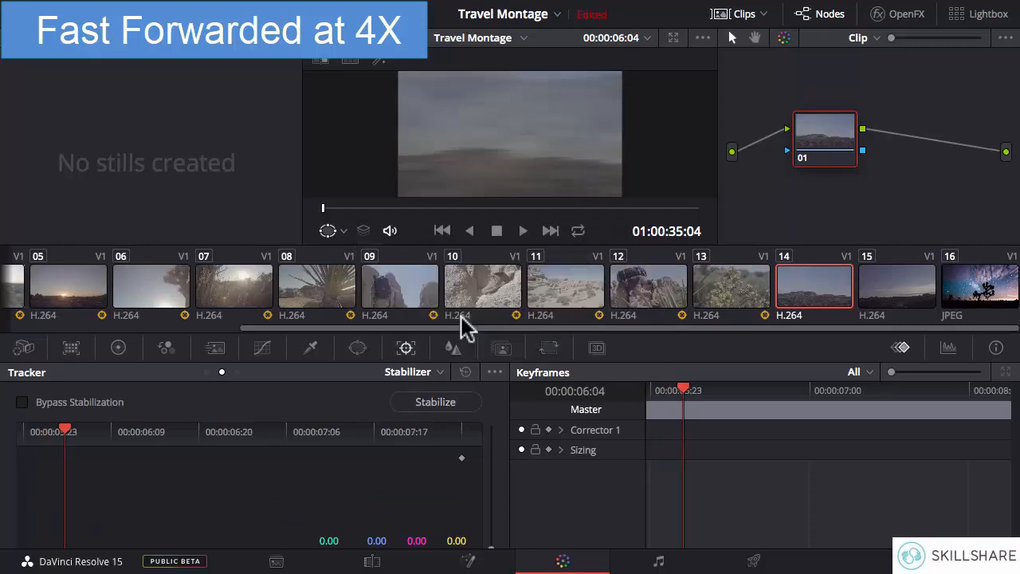
{"action": "key", "text": "Down"}
{"action": "left_click", "coordinate": [427, 402]}
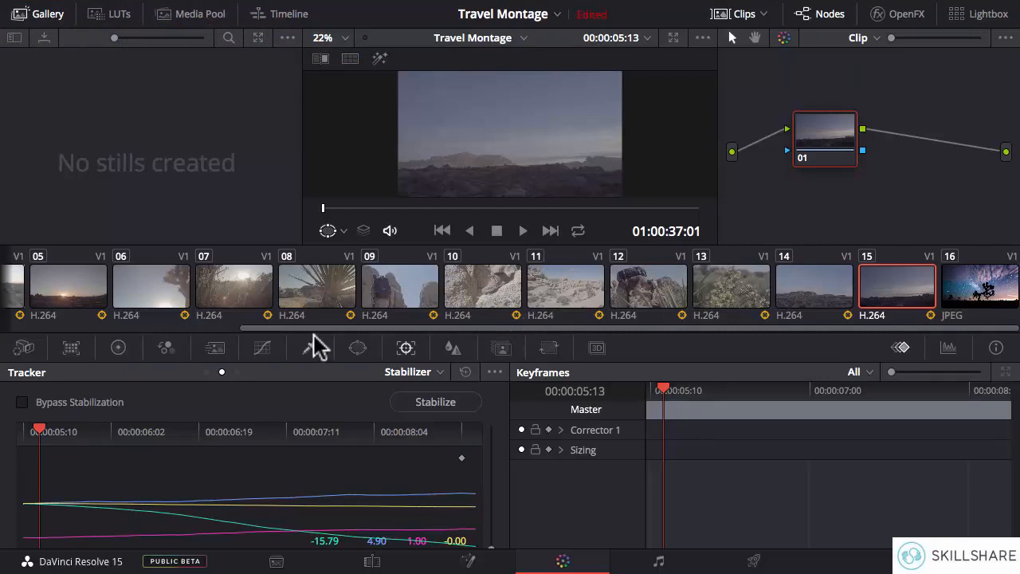
Look through all the clip thumbnails on the Color page, from the opening still to the closing one
{"action": "left_click_drag", "start_coordinate": [313, 328], "coordinate": [68, 341]}
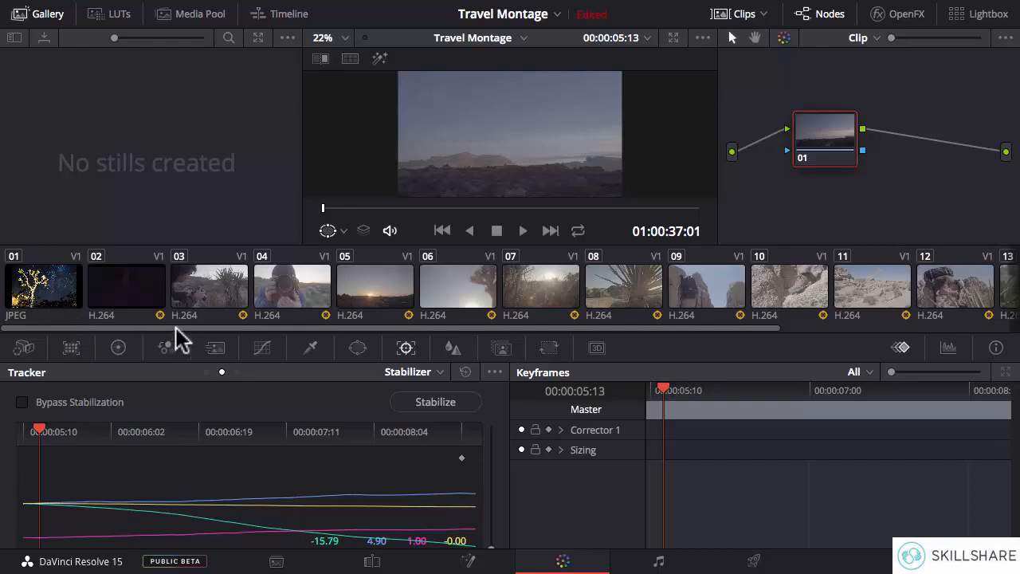
{"action": "left_click_drag", "start_coordinate": [181, 327], "coordinate": [214, 327]}
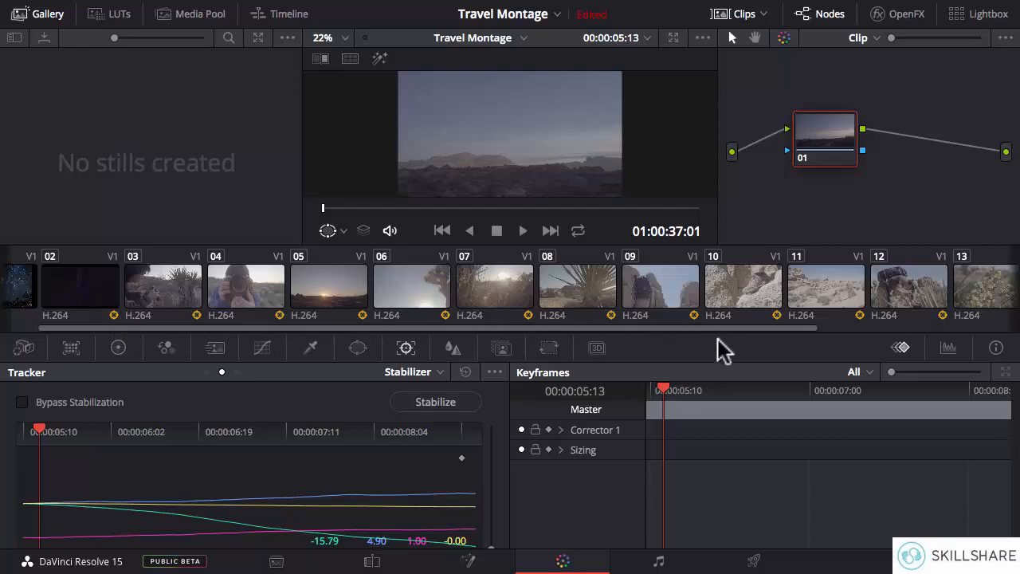
{"action": "left_click_drag", "start_coordinate": [721, 329], "coordinate": [899, 329]}
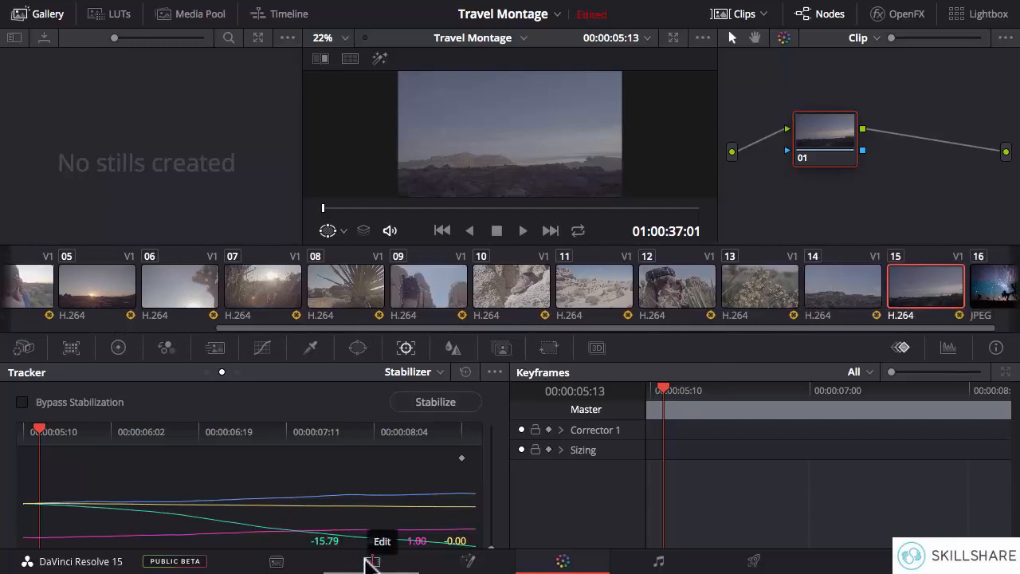
Return to the Edit page, enlarge the timeline area and look over the edit from beginning to end
{"action": "left_click", "coordinate": [372, 562]}
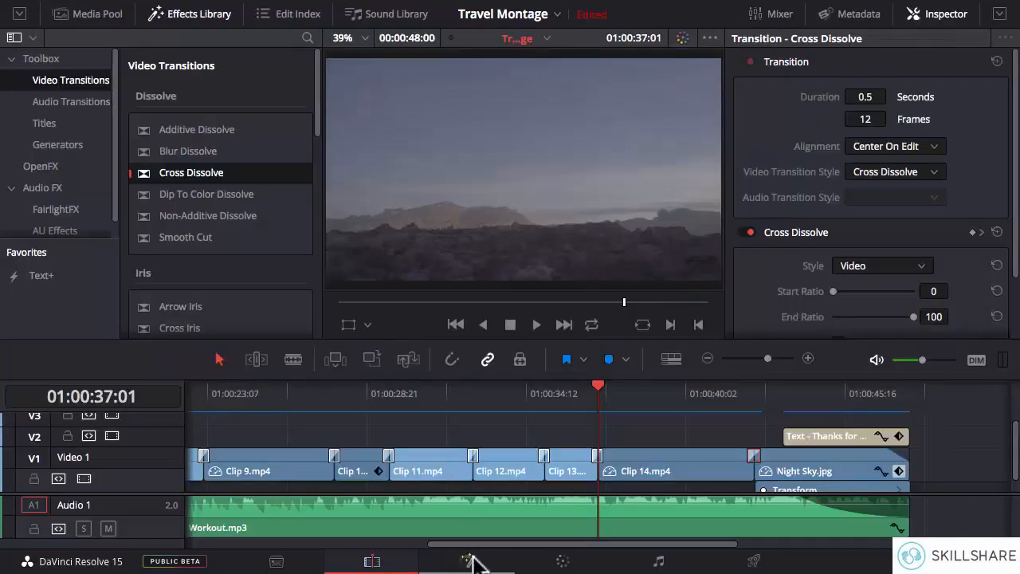
{"action": "left_click_drag", "start_coordinate": [486, 546], "coordinate": [366, 545]}
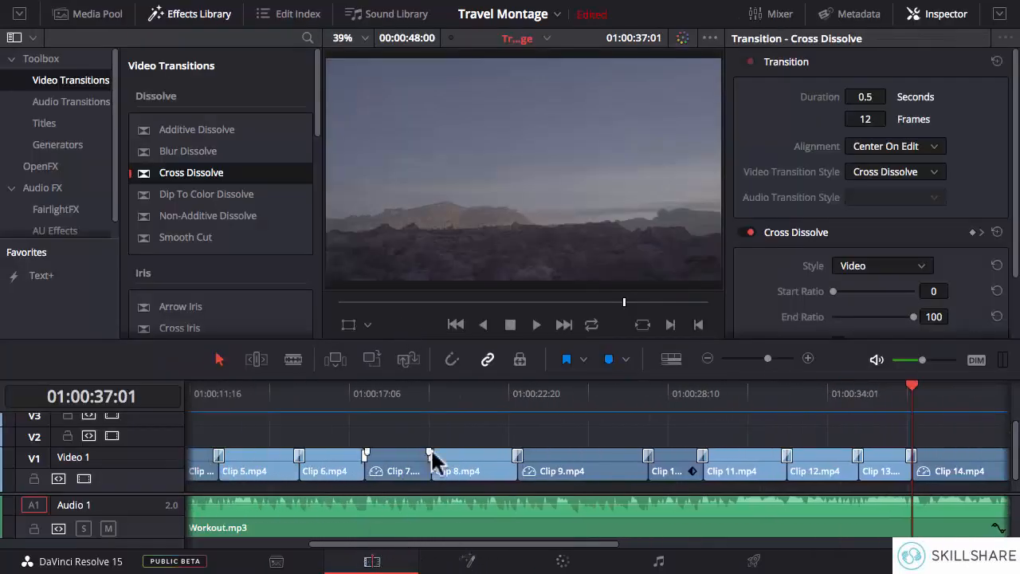
{"action": "left_click_drag", "start_coordinate": [478, 337], "coordinate": [484, 249]}
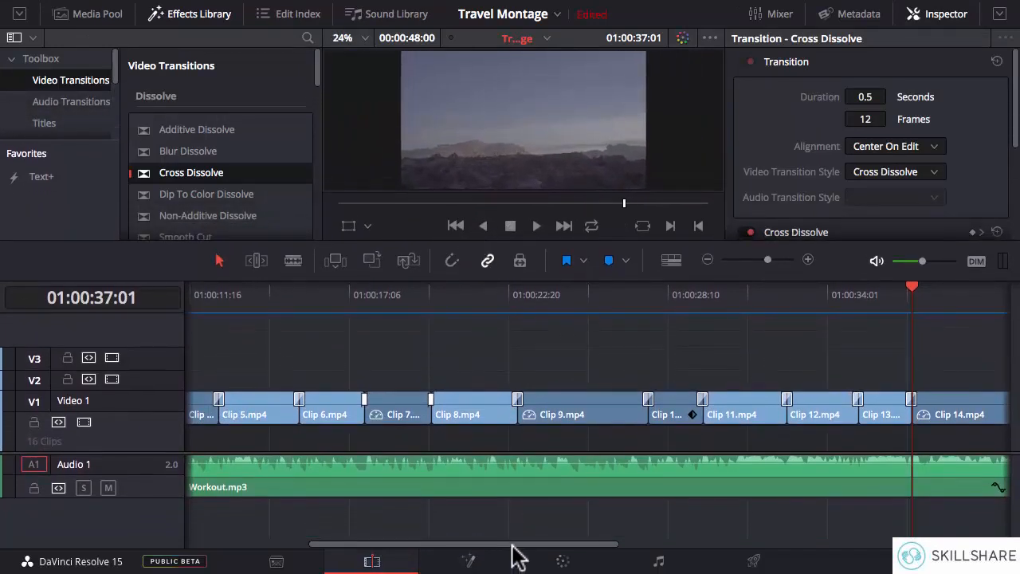
{"action": "left_click_drag", "start_coordinate": [519, 545], "coordinate": [619, 531]}
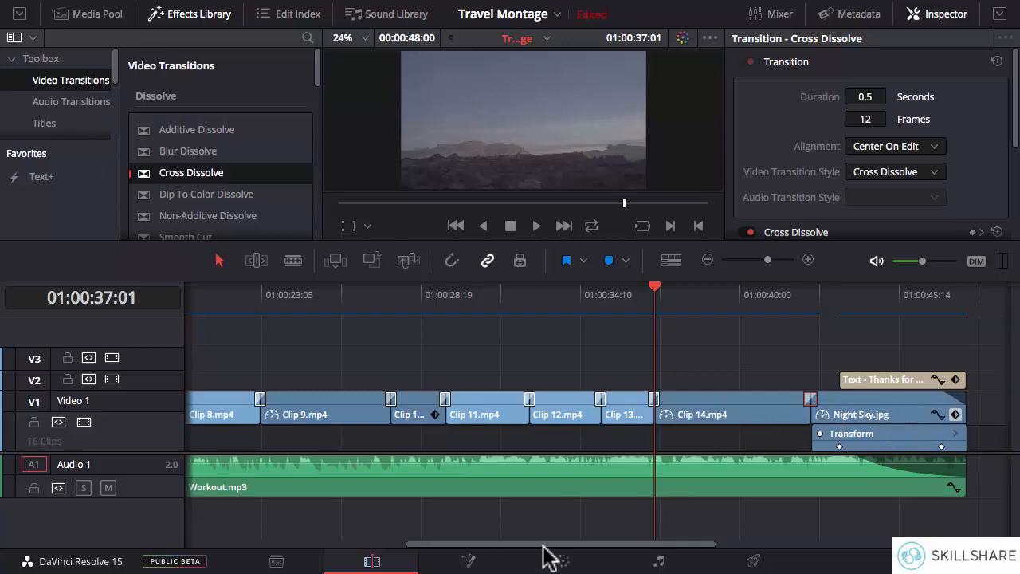
{"action": "left_click_drag", "start_coordinate": [545, 546], "coordinate": [303, 545]}
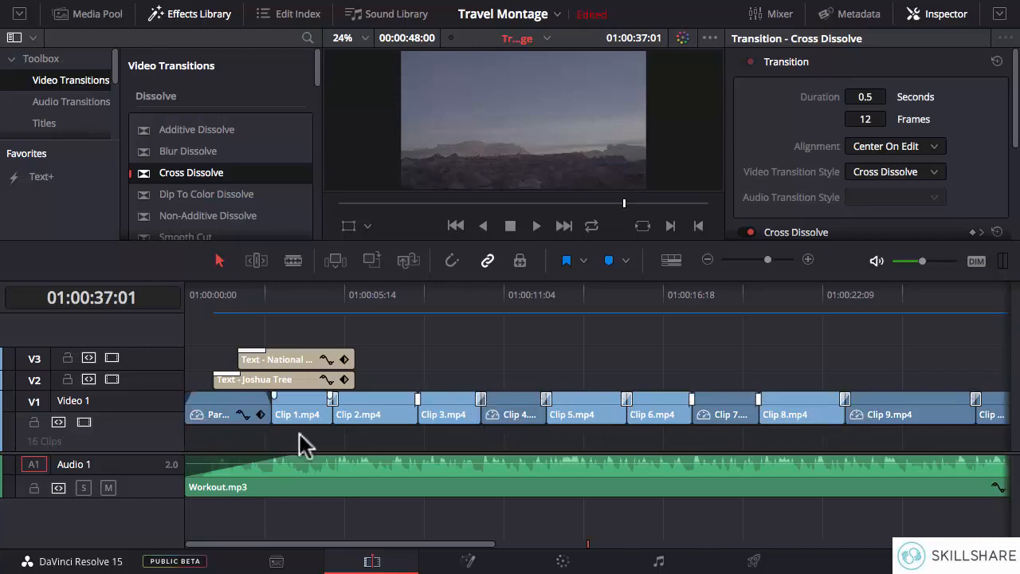
{"action": "left_click_drag", "start_coordinate": [426, 545], "coordinate": [677, 547]}
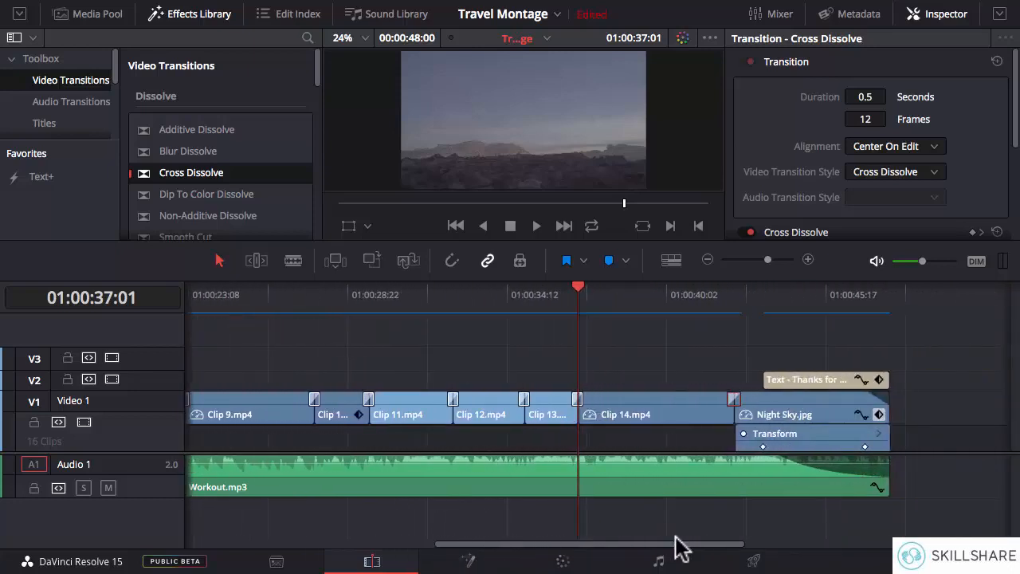
Expand Clip 10's Transform keyframes under the clip on the timeline and place the playhead between them at 01:00:28:16
{"action": "left_click", "coordinate": [358, 415]}
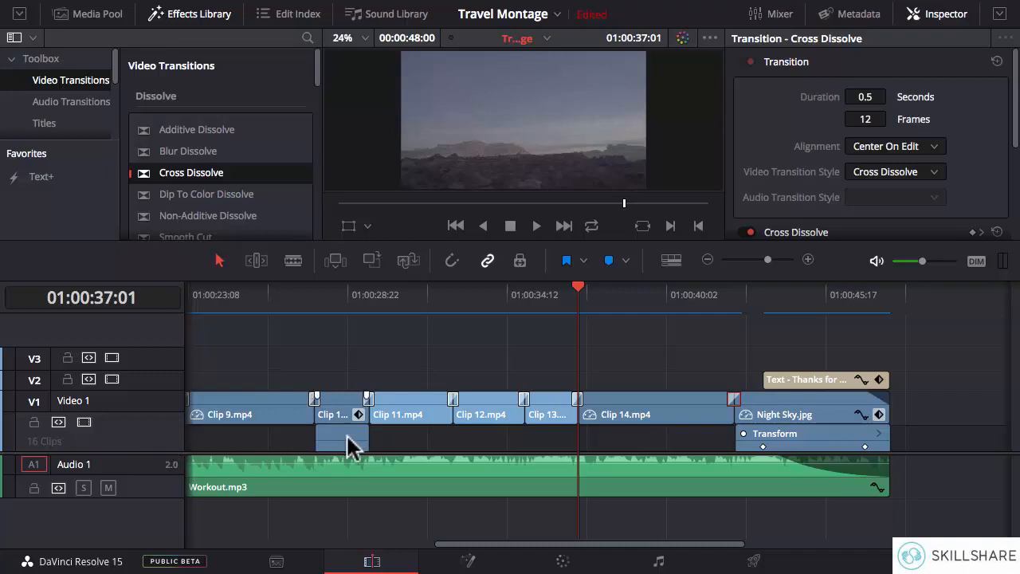
{"action": "key", "text": "ctrl+="}
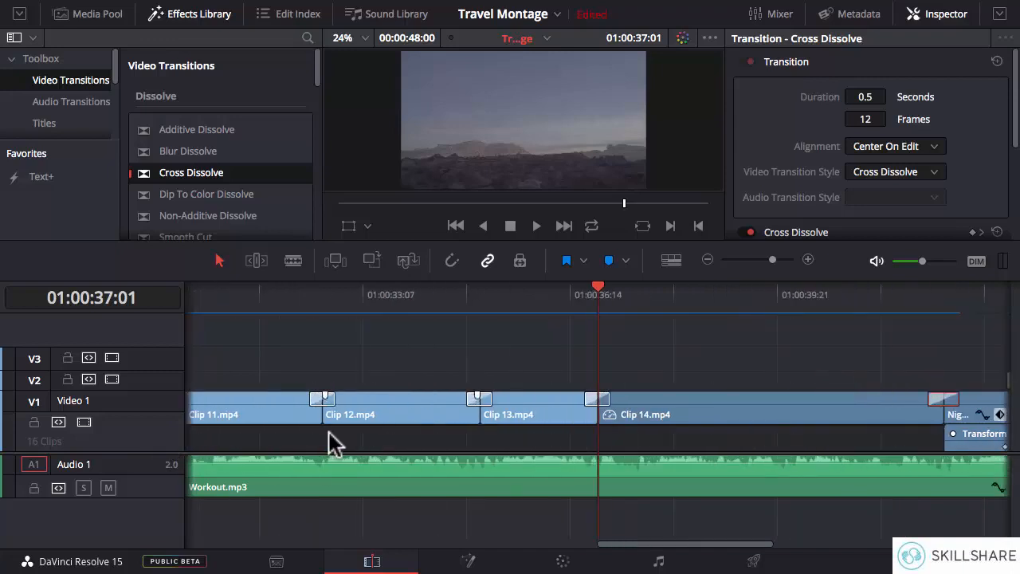
{"action": "left_click_drag", "start_coordinate": [645, 544], "coordinate": [550, 538]}
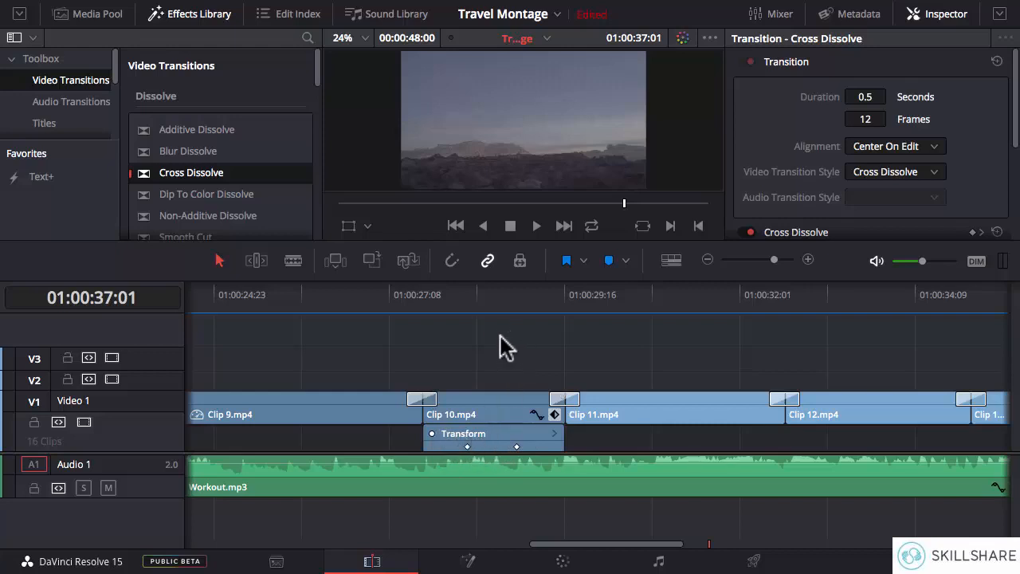
{"action": "left_click", "coordinate": [488, 295]}
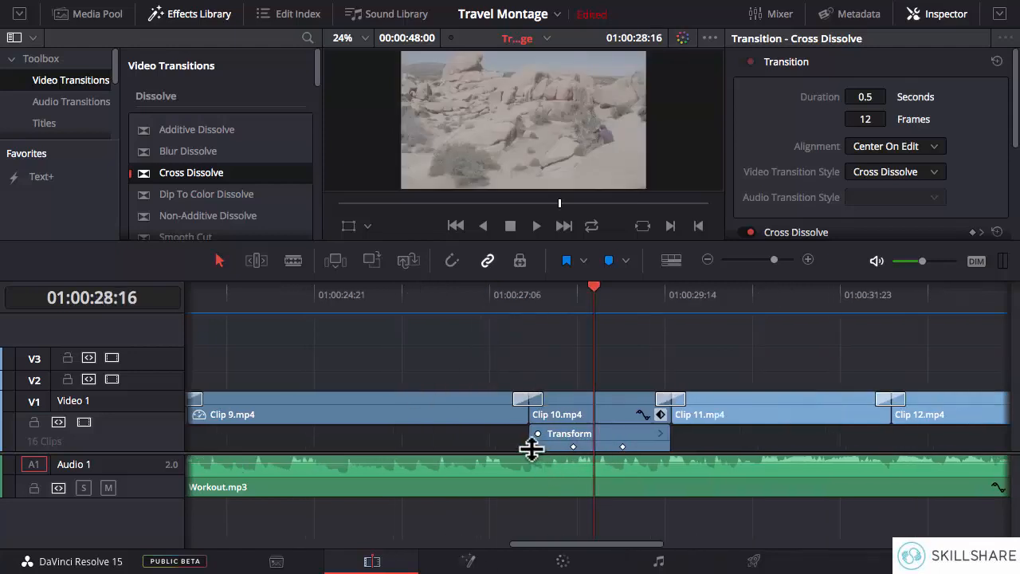
Review the whole timeline, checking the music fades, clip transitions and closing text, and view the opening title at 01:00:01:12
{"action": "scroll", "coordinate": [531, 446], "scroll_direction": "down", "scroll_amount": 2}
{"action": "scroll", "coordinate": [529, 435], "scroll_direction": "down", "scroll_amount": 5}
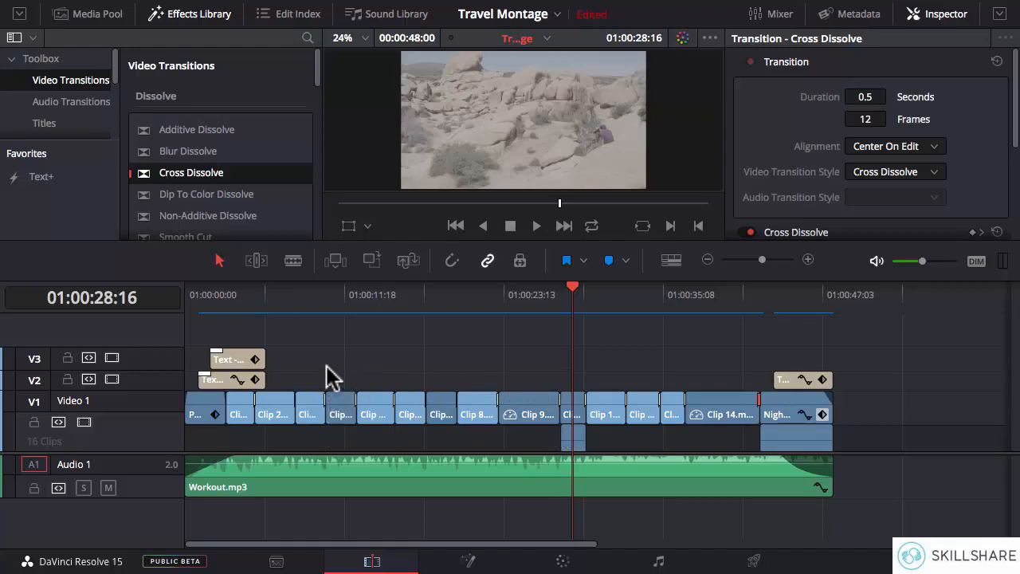
{"action": "key", "text": "ctrl+equal"}
{"action": "key", "text": "ctrl+equal"}
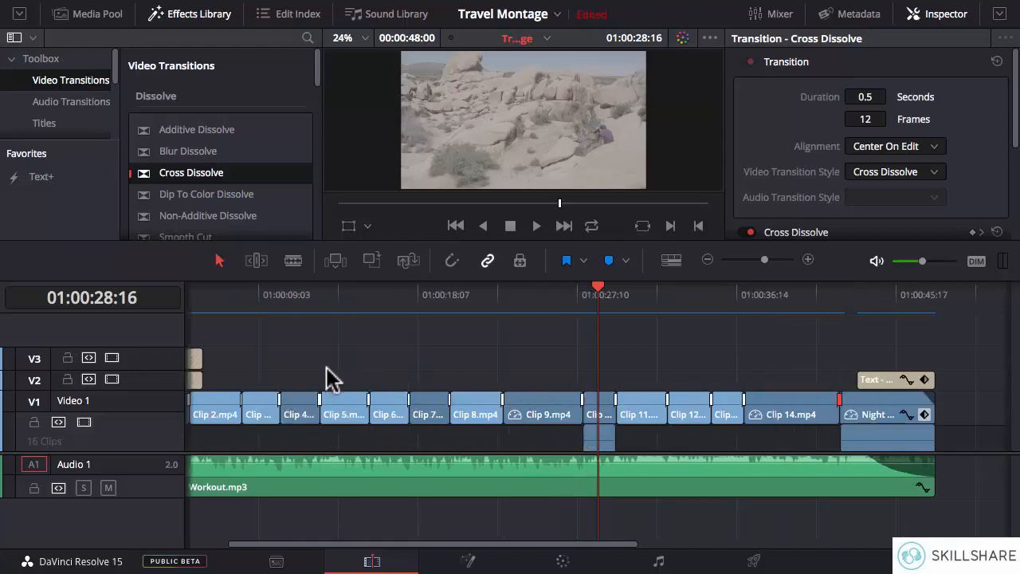
{"action": "left_click_drag", "start_coordinate": [444, 550], "coordinate": [278, 557]}
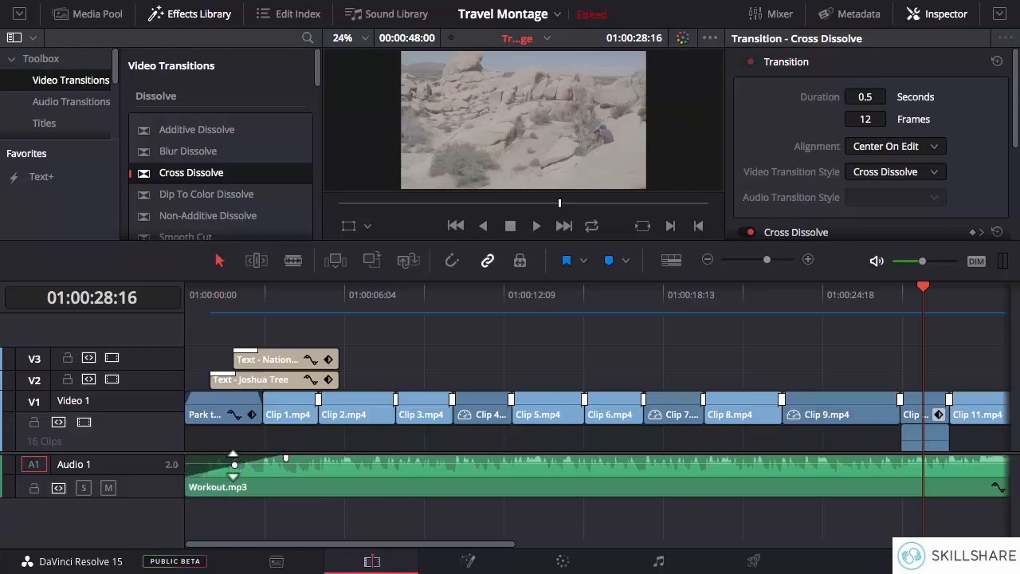
{"action": "left_click", "coordinate": [237, 466]}
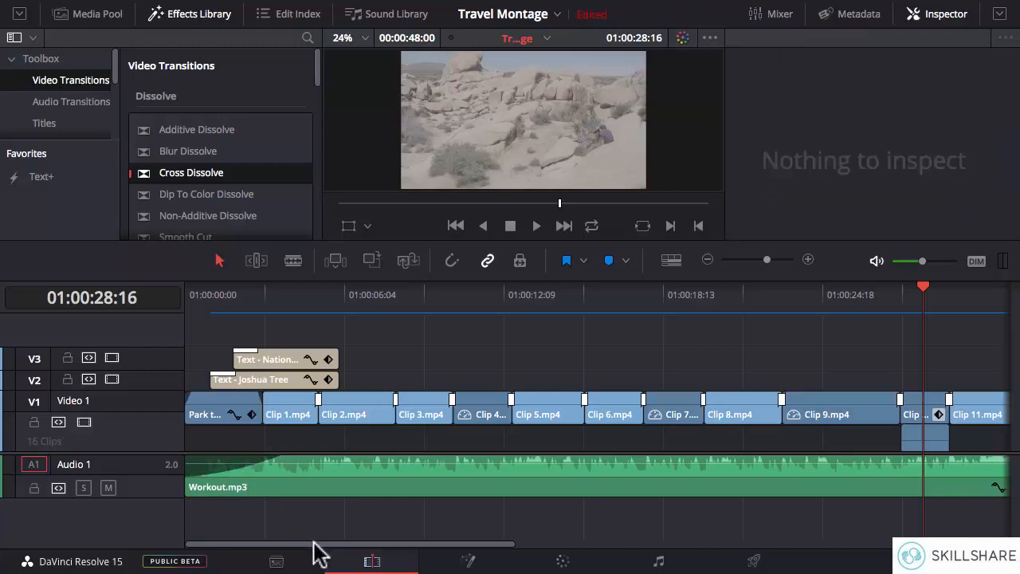
{"action": "left_click_drag", "start_coordinate": [313, 544], "coordinate": [583, 544]}
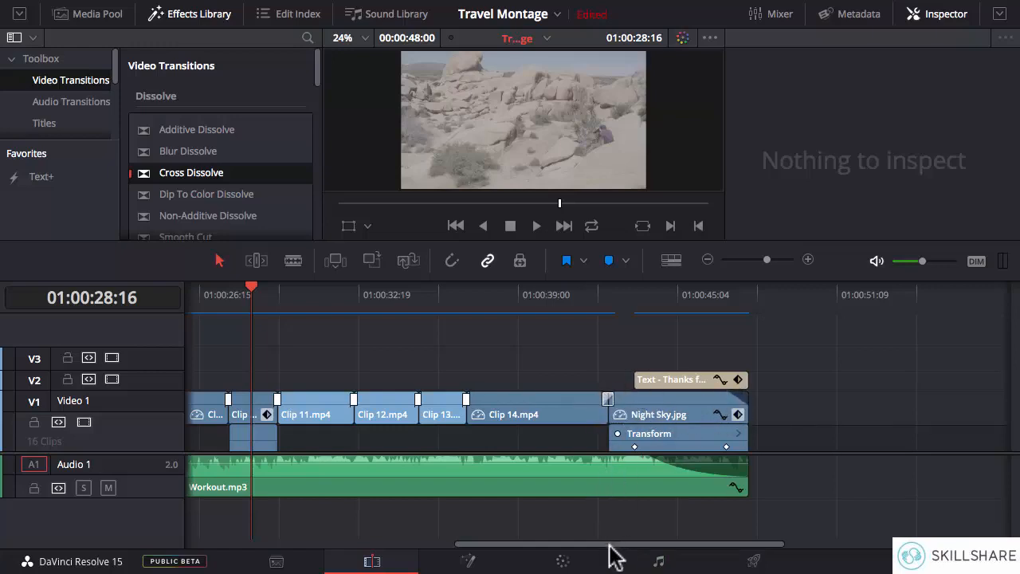
{"action": "left_click_drag", "start_coordinate": [609, 545], "coordinate": [275, 544]}
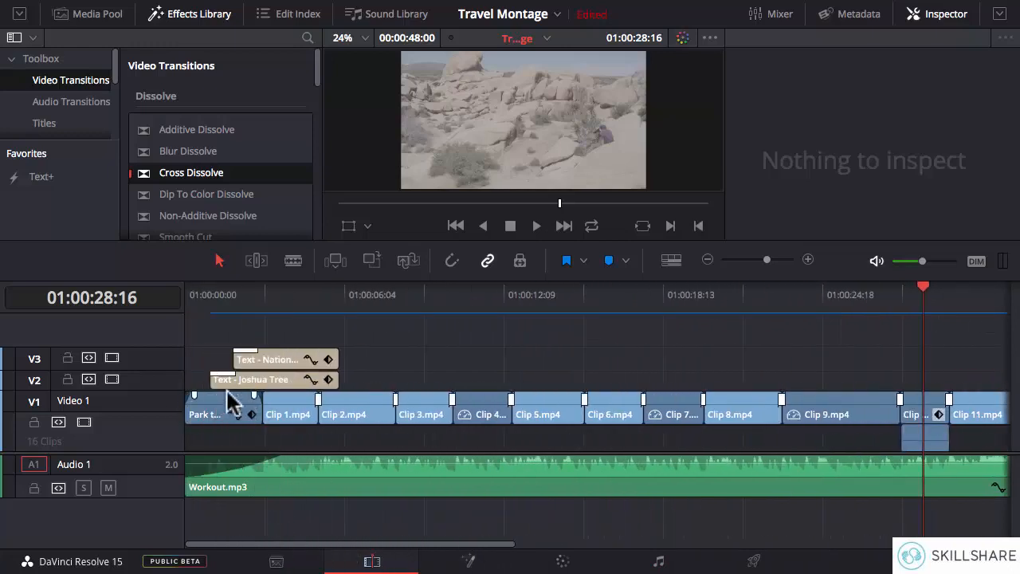
{"action": "left_click", "coordinate": [223, 303]}
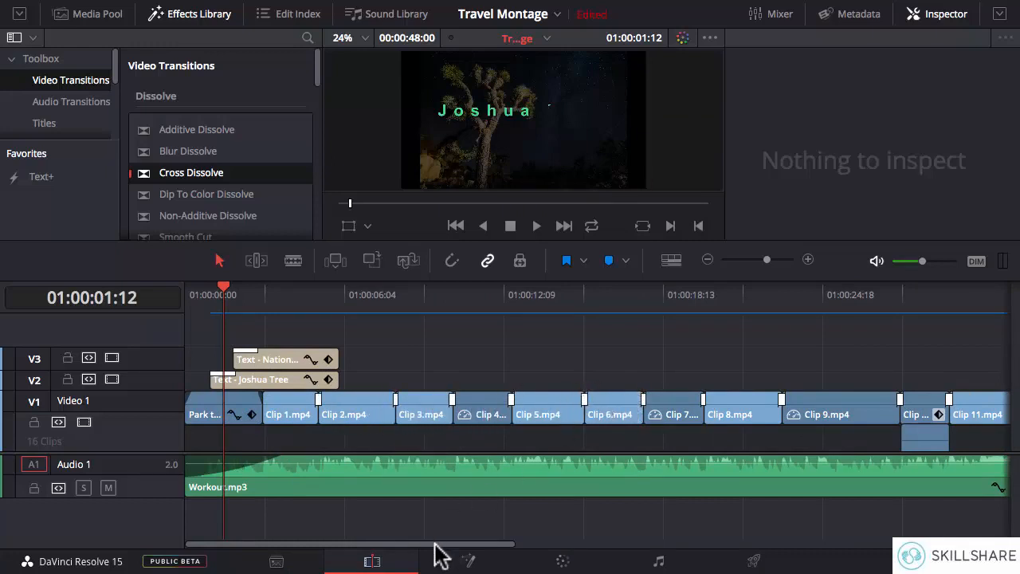
{"action": "left_click_drag", "start_coordinate": [437, 550], "coordinate": [690, 557]}
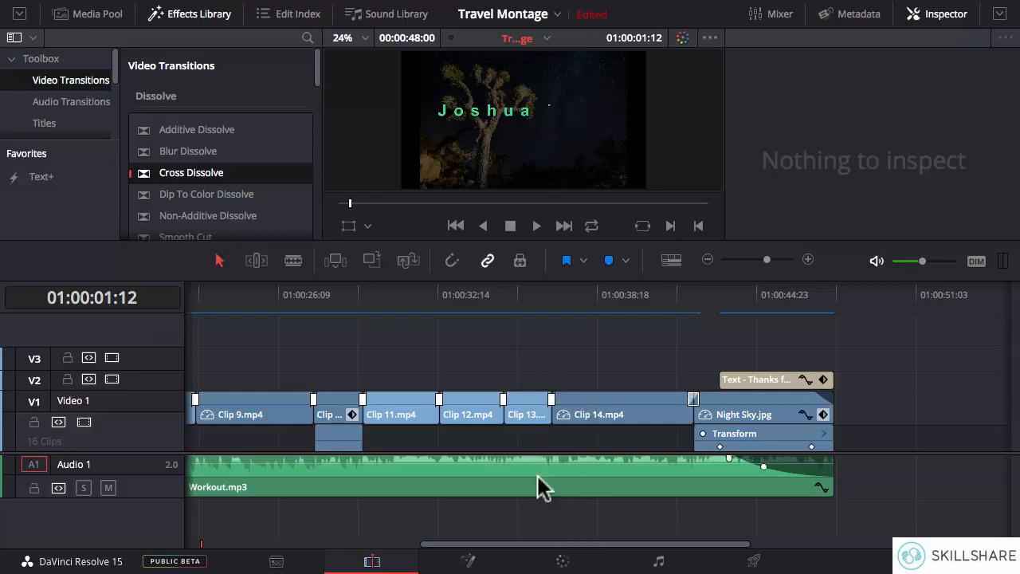
{"action": "left_click_drag", "start_coordinate": [562, 556], "coordinate": [327, 556]}
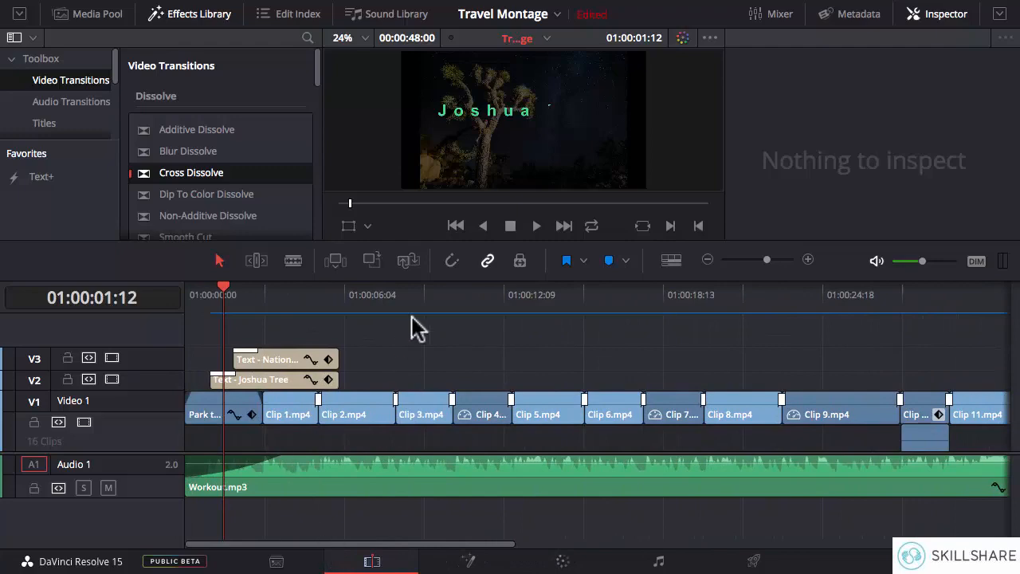
Switch to the Deliver page, look over its clips and timeline, and briefly play the opening title
{"action": "left_click", "coordinate": [754, 562]}
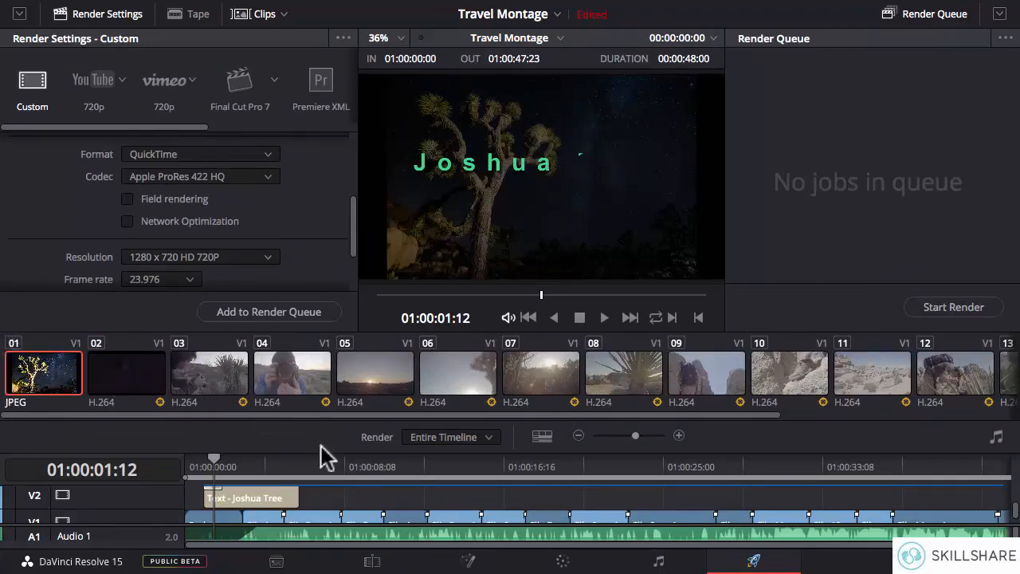
{"action": "left_click_drag", "start_coordinate": [395, 418], "coordinate": [770, 427]}
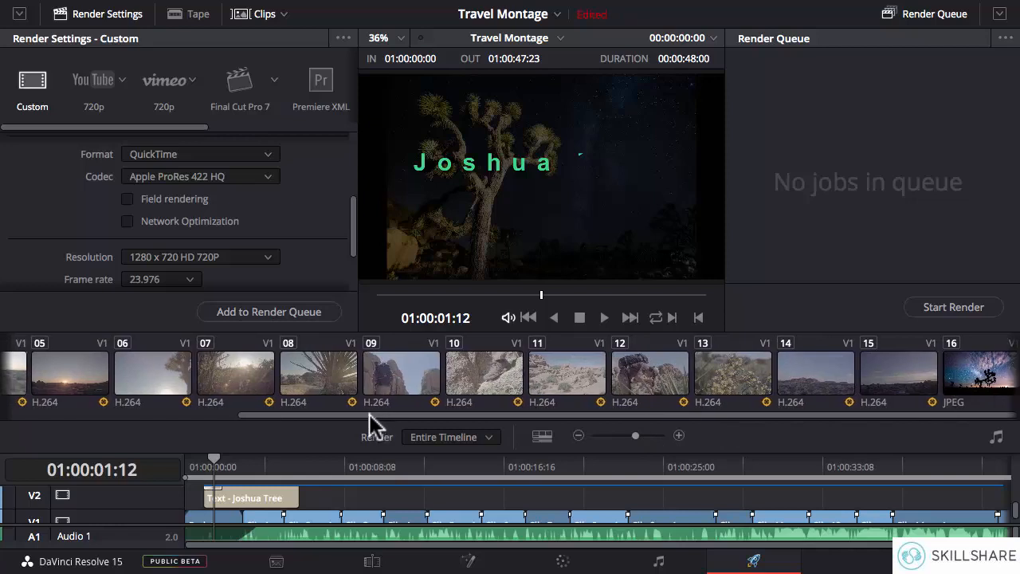
{"action": "left_click_drag", "start_coordinate": [369, 415], "coordinate": [168, 412]}
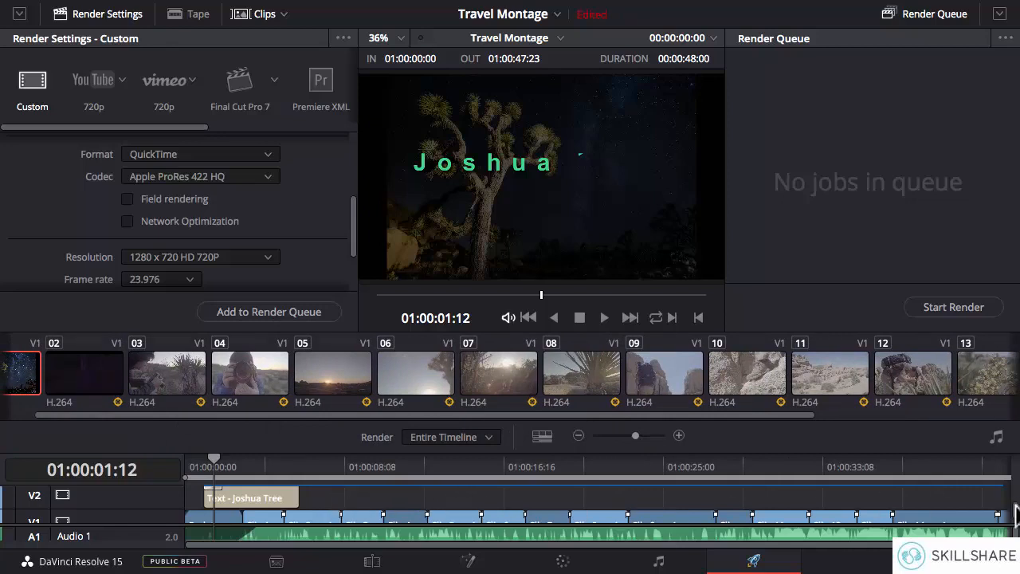
{"action": "left_click_drag", "start_coordinate": [1016, 516], "coordinate": [1016, 530]}
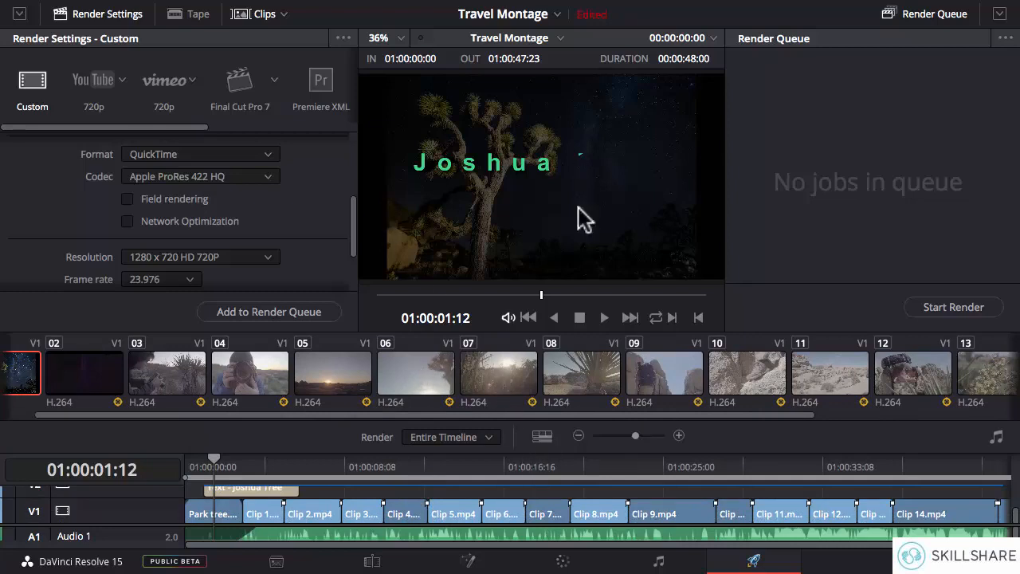
{"action": "left_click", "coordinate": [606, 319]}
{"action": "left_click", "coordinate": [580, 318]}
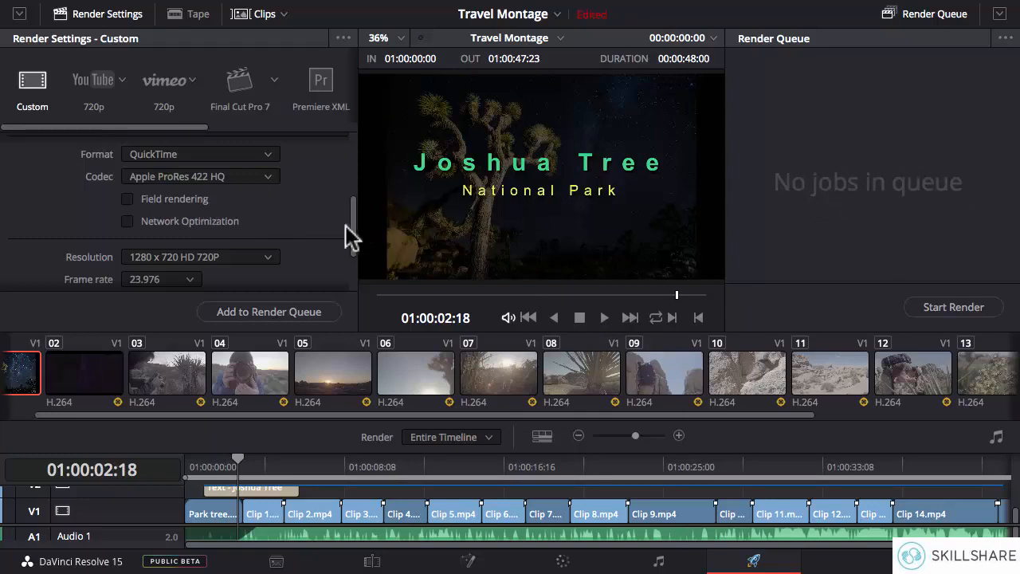
Set the Custom render's destination to the Desktop on Mac HD
{"action": "left_click_drag", "start_coordinate": [353, 216], "coordinate": [353, 147]}
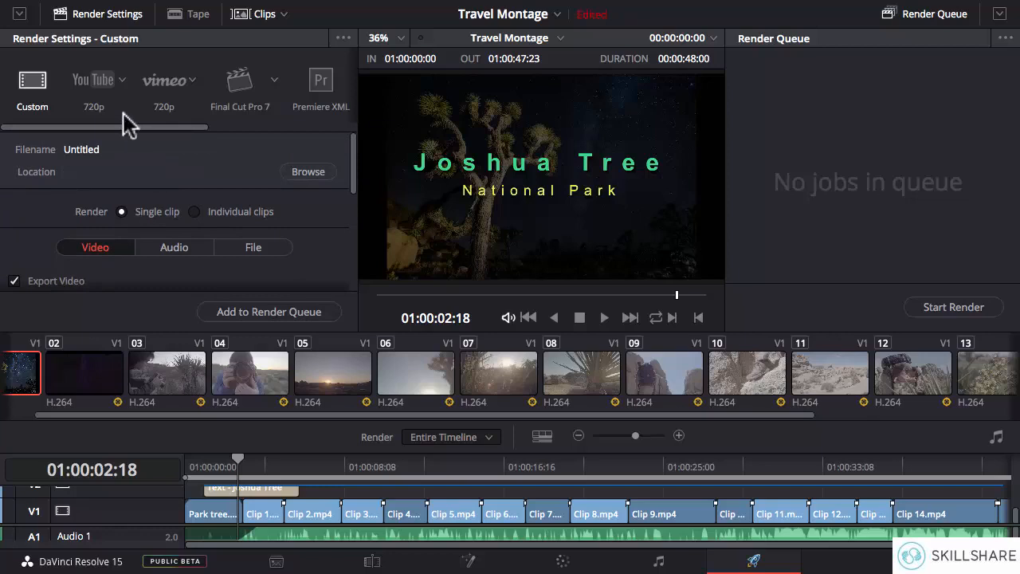
{"action": "scroll", "coordinate": [126, 123], "scroll_direction": "right", "scroll_amount": 1}
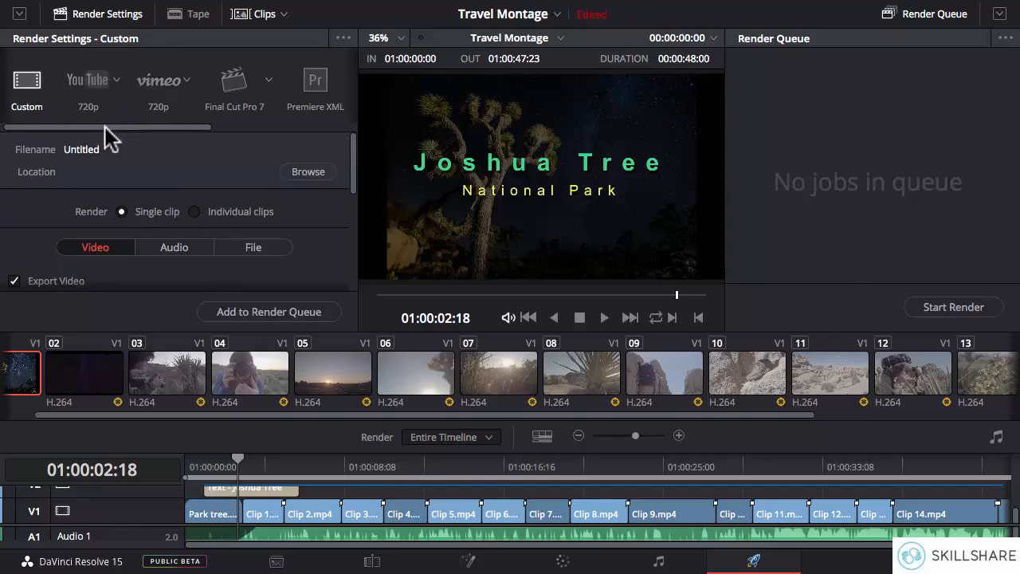
{"action": "left_click_drag", "start_coordinate": [353, 143], "coordinate": [353, 143]}
{"action": "left_click", "coordinate": [307, 171]}
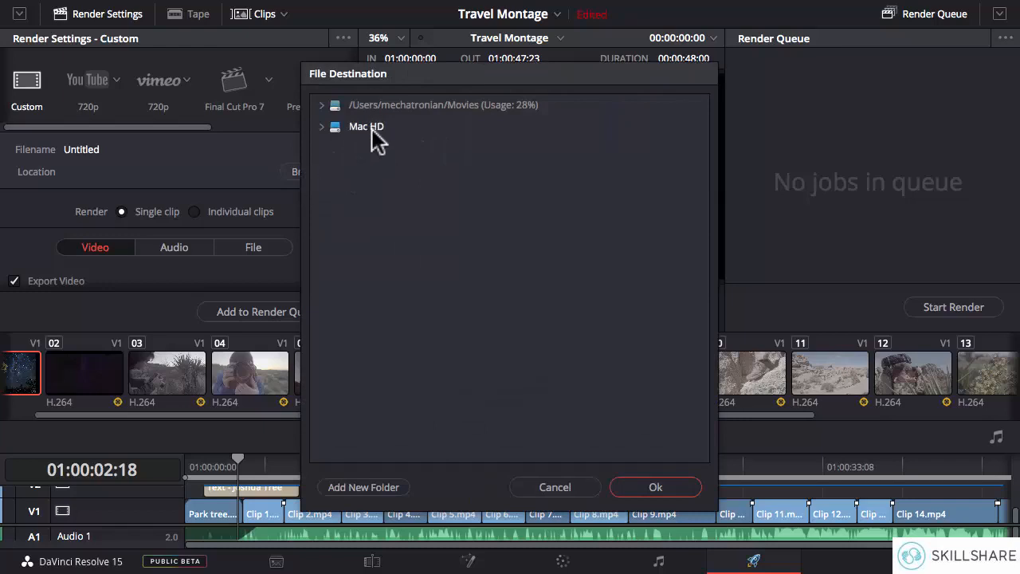
{"action": "left_click", "coordinate": [371, 128]}
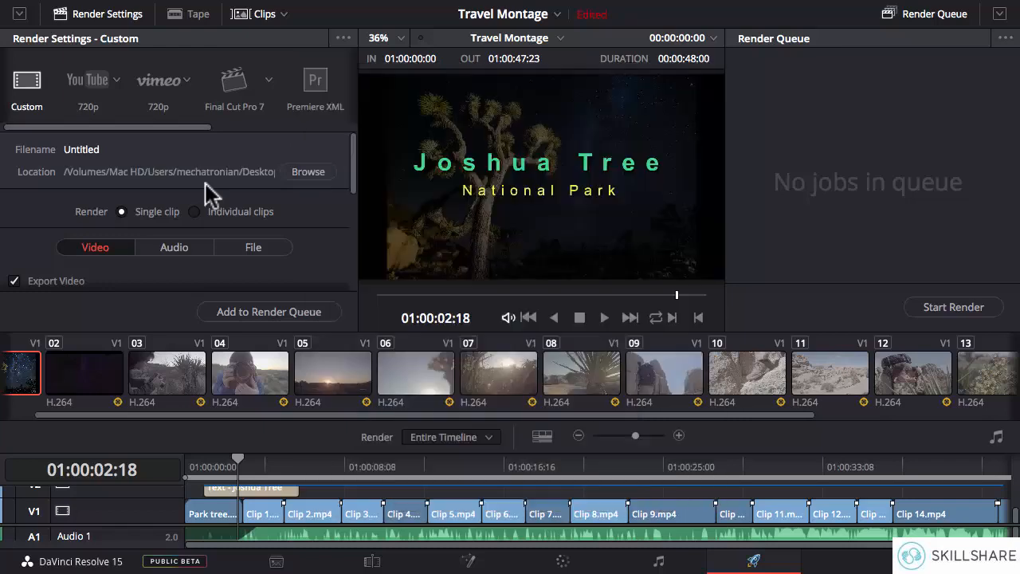
Examine the Custom render settings, from the single-clip option to the video format, codec and resolution
{"action": "scroll", "coordinate": [353, 168], "scroll_direction": "down", "scroll_amount": 1}
{"action": "scroll", "coordinate": [353, 171], "scroll_direction": "down", "scroll_amount": 1}
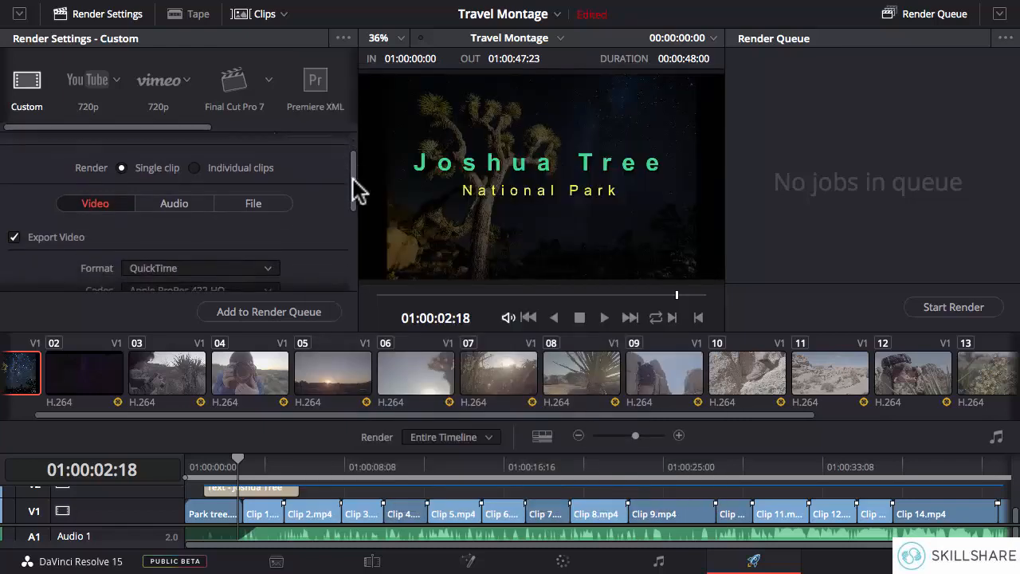
{"action": "scroll", "coordinate": [353, 182], "scroll_direction": "up", "scroll_amount": 1}
{"action": "scroll", "coordinate": [351, 177], "scroll_direction": "down", "scroll_amount": 1}
{"action": "scroll", "coordinate": [349, 178], "scroll_direction": "down", "scroll_amount": 1}
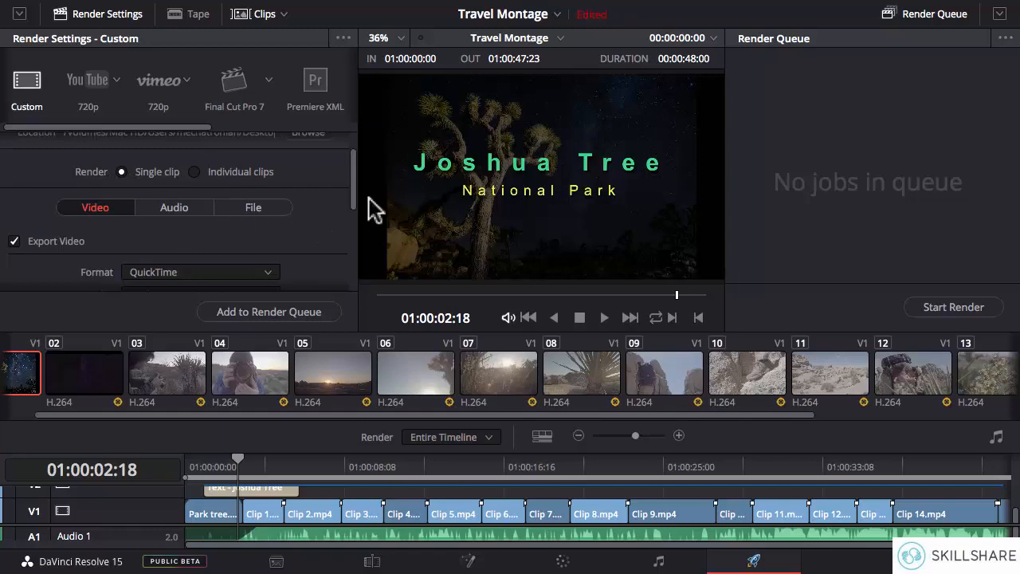
{"action": "scroll", "coordinate": [292, 179], "scroll_direction": "up", "scroll_amount": 1}
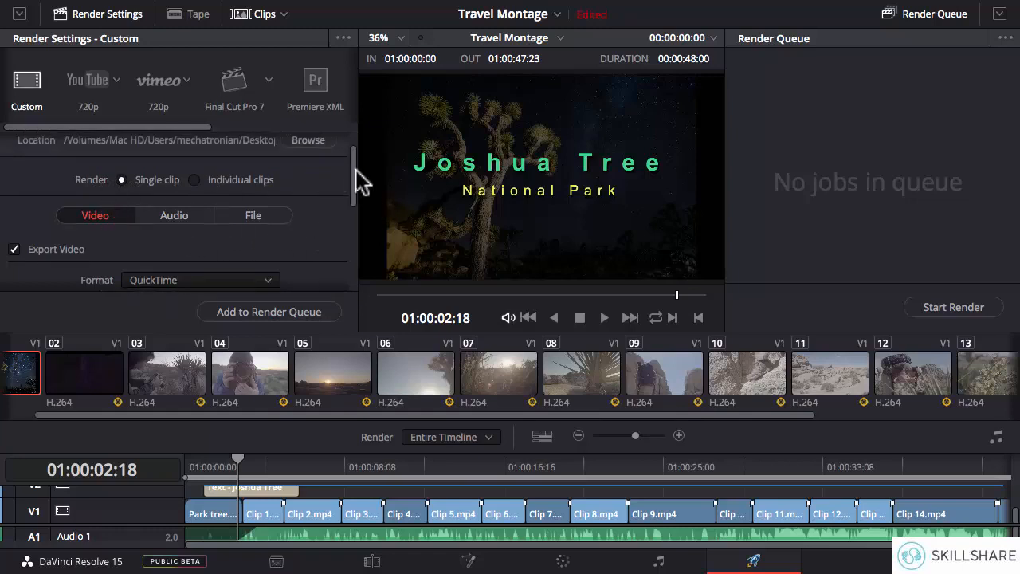
{"action": "left_click_drag", "start_coordinate": [356, 170], "coordinate": [348, 224]}
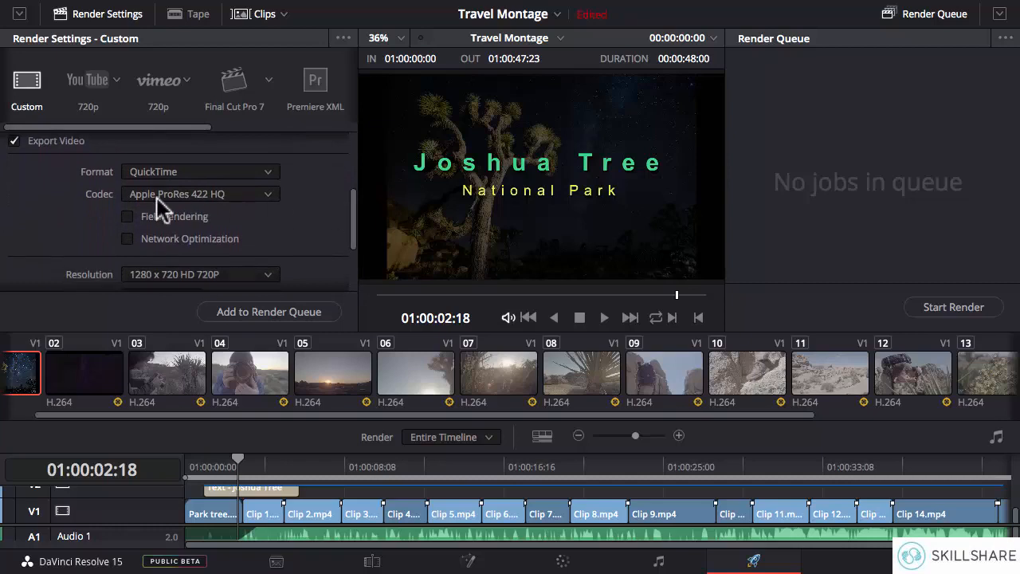
Set the Custom render's resolution to 1920 x 1080 HD, keeping the QuickTime format, and add the Travel Montage to the render queue
{"action": "left_click", "coordinate": [200, 178]}
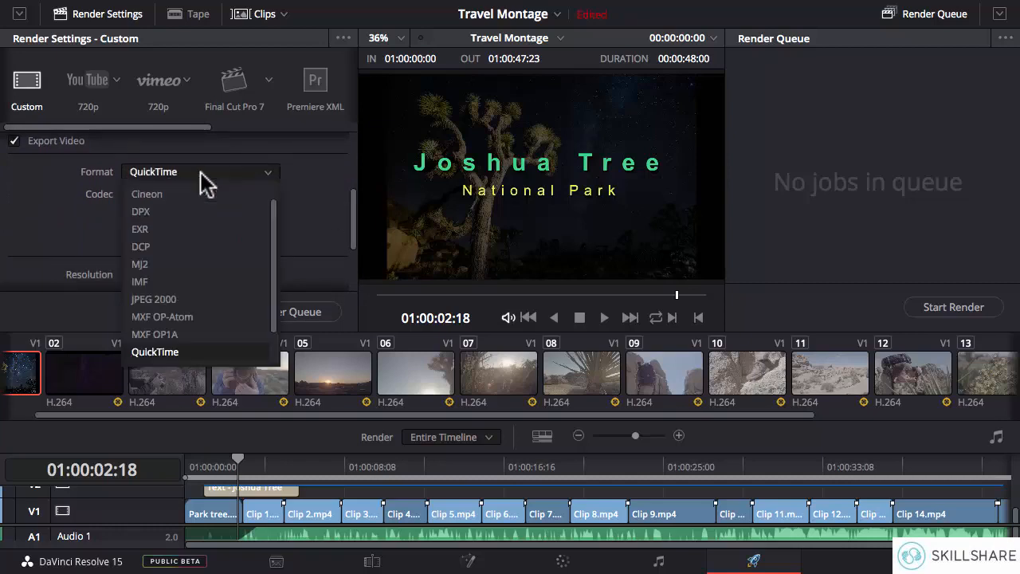
{"action": "left_click", "coordinate": [200, 172]}
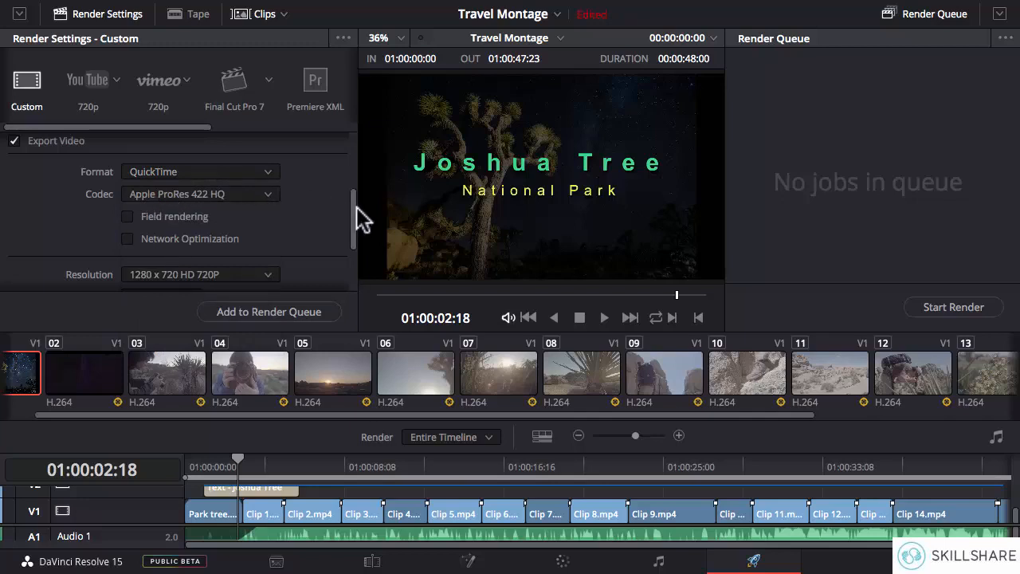
{"action": "left_click_drag", "start_coordinate": [356, 208], "coordinate": [353, 255]}
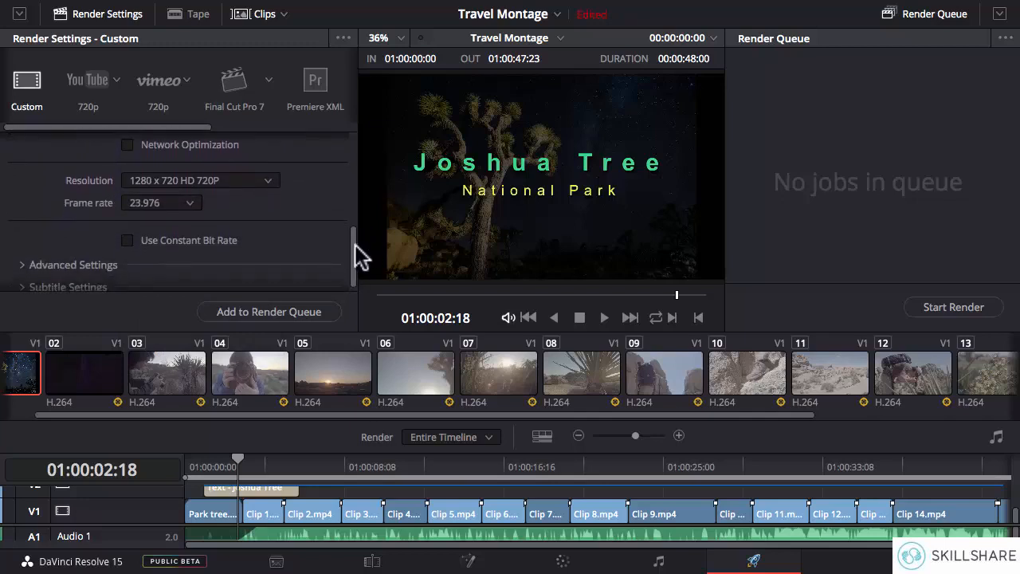
{"action": "left_click", "coordinate": [193, 188]}
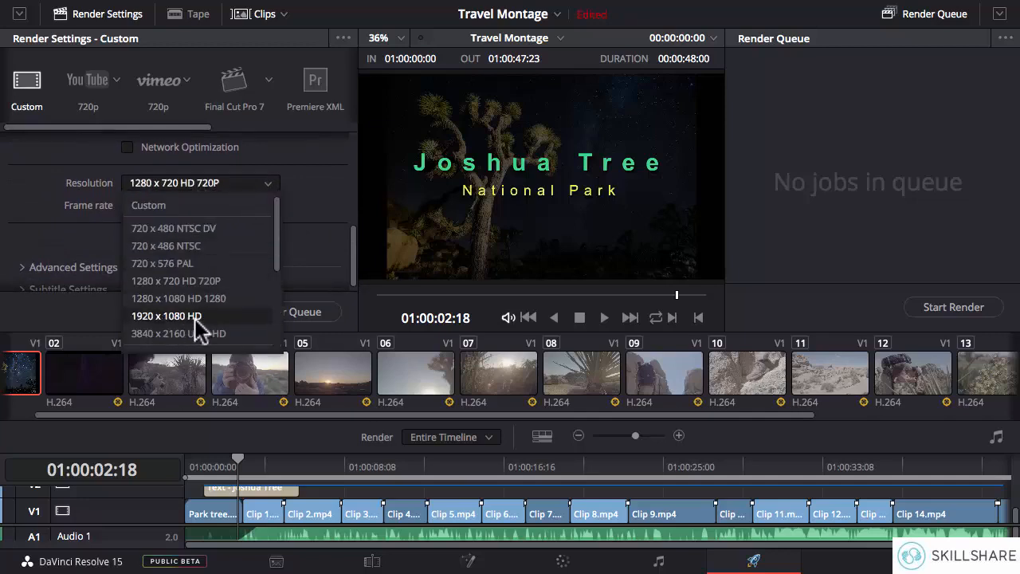
{"action": "left_click", "coordinate": [196, 316]}
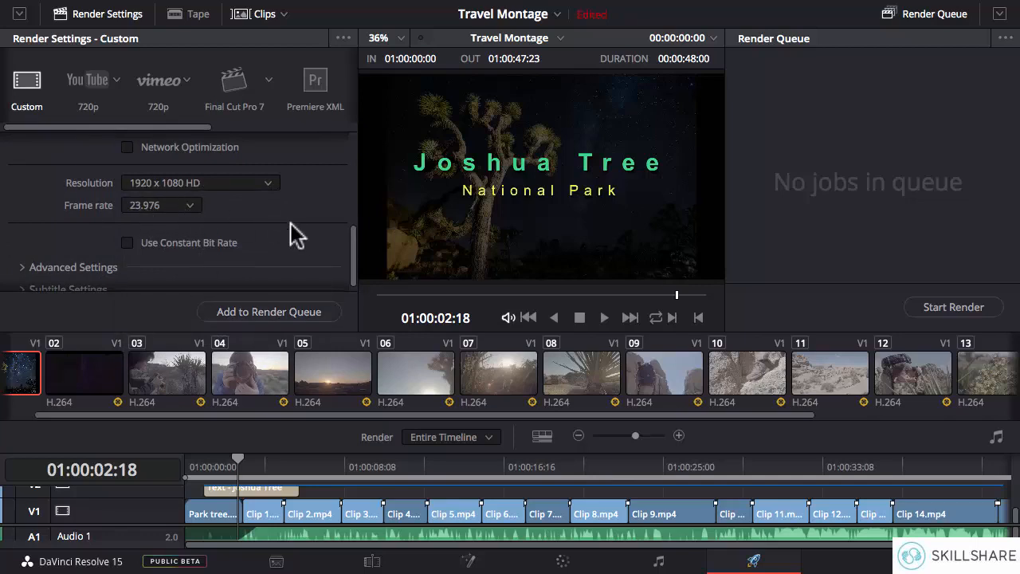
{"action": "left_click_drag", "start_coordinate": [353, 248], "coordinate": [353, 270]}
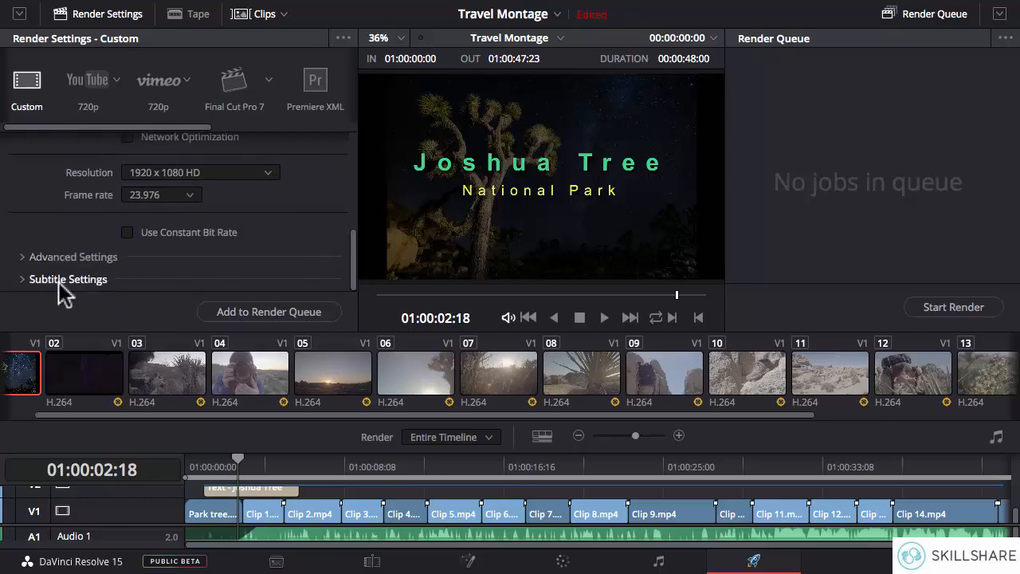
{"action": "left_click", "coordinate": [295, 317]}
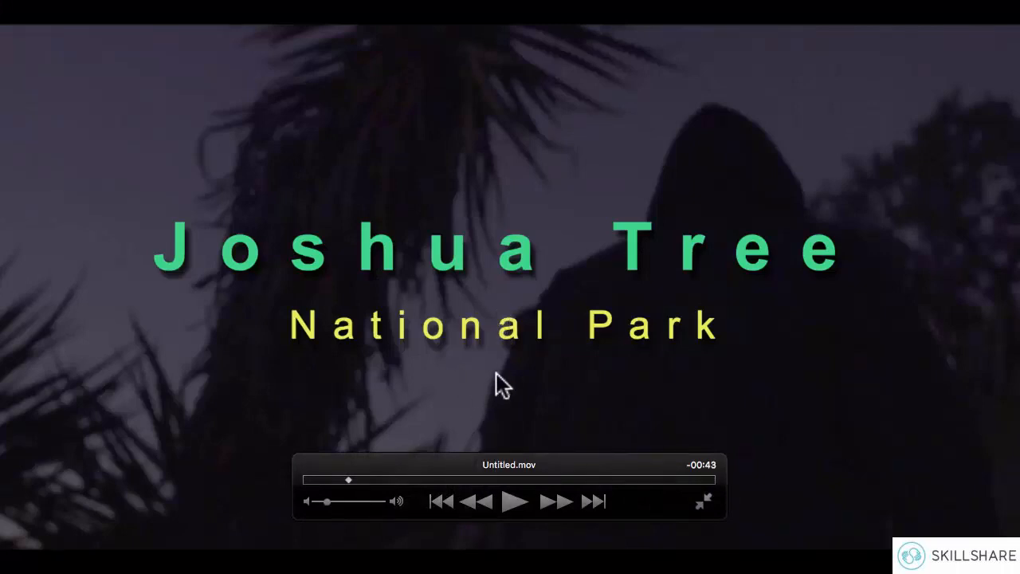
Play a few seconds of the rendered Untitled.mov from the Joshua Tree title into the photographer shot and pause it
{"action": "left_click", "coordinate": [511, 500]}
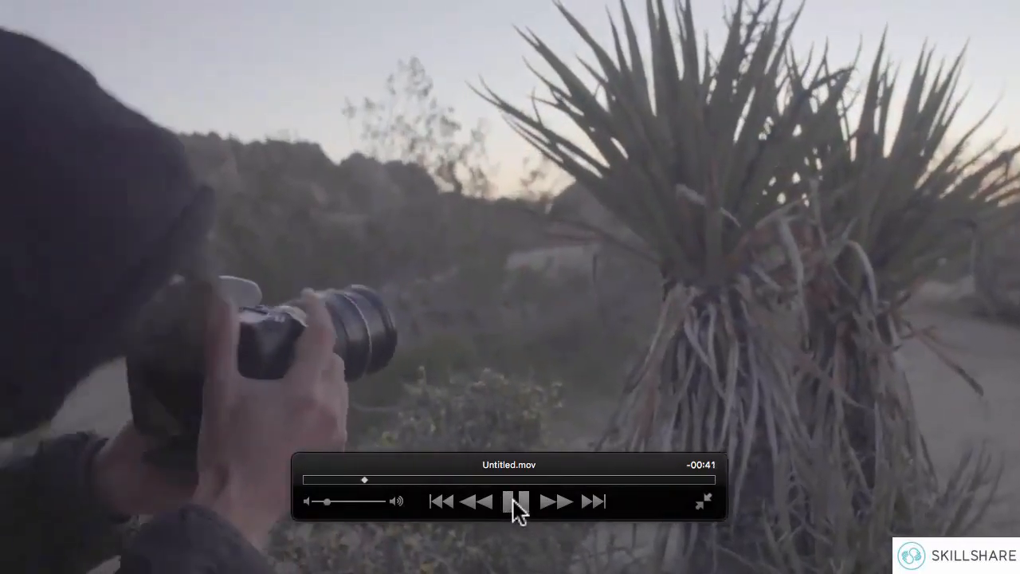
{"action": "left_click", "coordinate": [513, 501]}
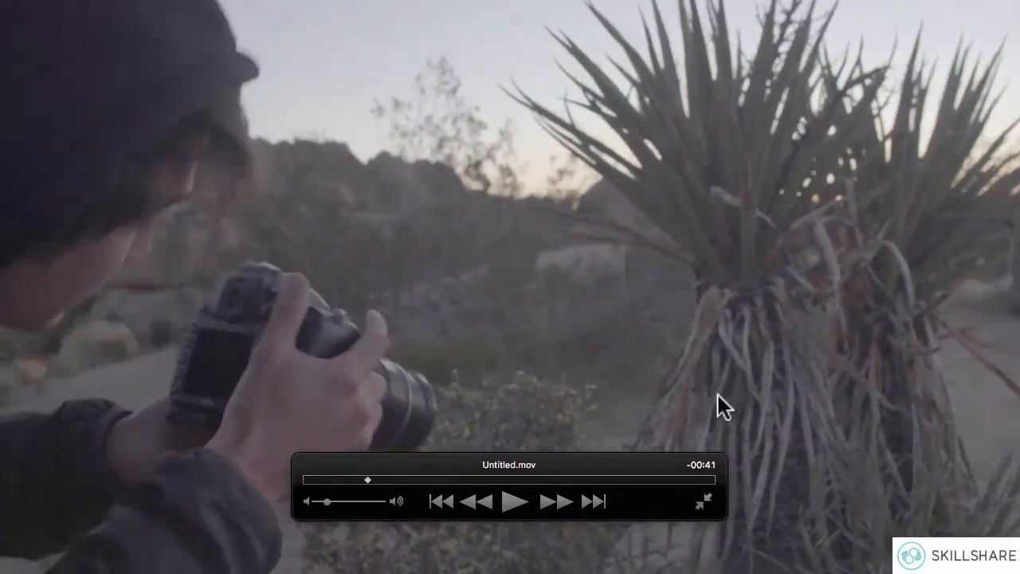
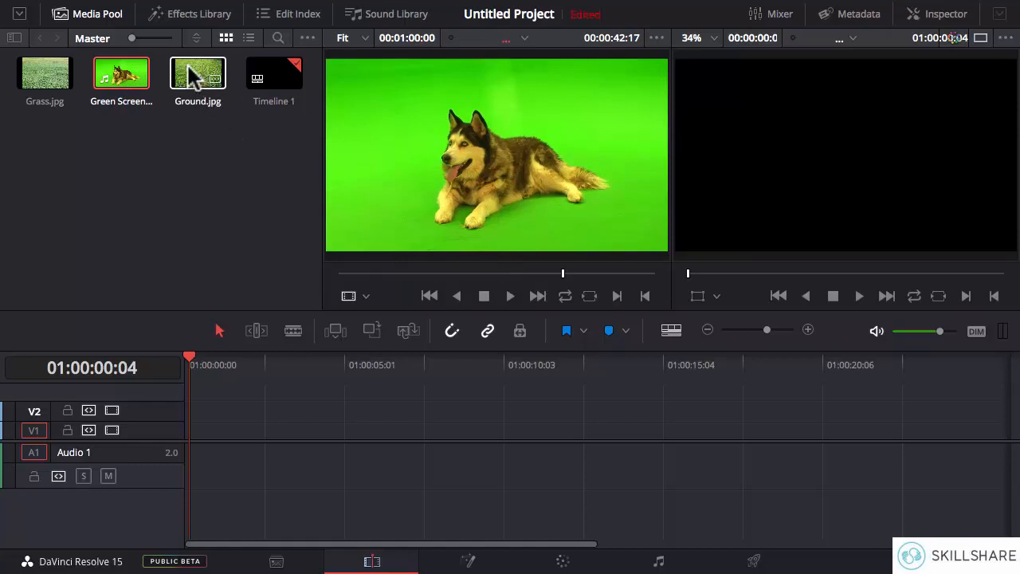
Preview the two background stills and place Grass.jpg followed directly by Ground.jpg on V1 from the timeline's start
{"action": "left_click", "coordinate": [192, 71]}
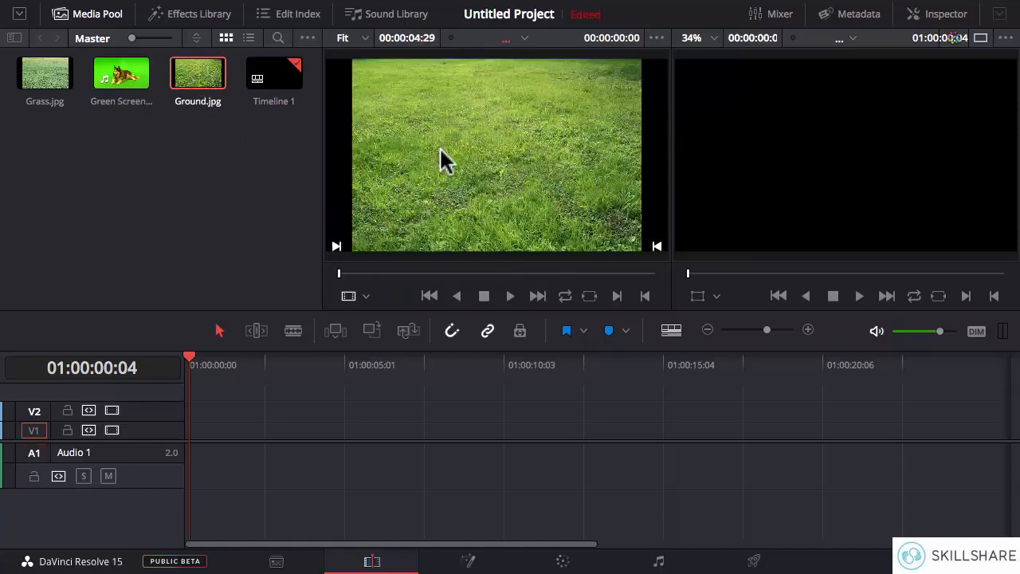
{"action": "left_click", "coordinate": [49, 80]}
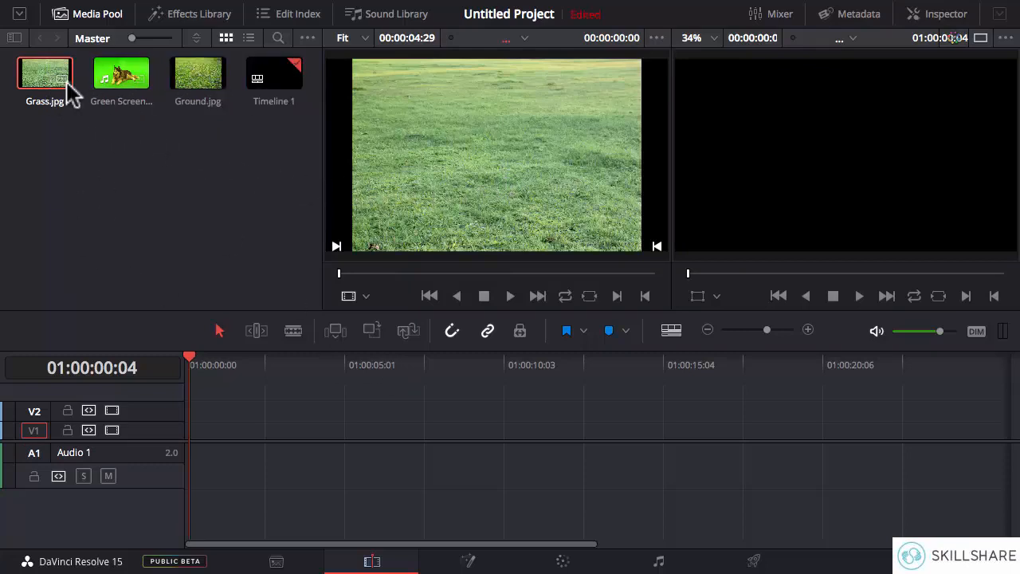
{"action": "left_click_drag", "start_coordinate": [47, 73], "coordinate": [186, 441]}
{"action": "left_click_drag", "start_coordinate": [190, 358], "coordinate": [181, 355]}
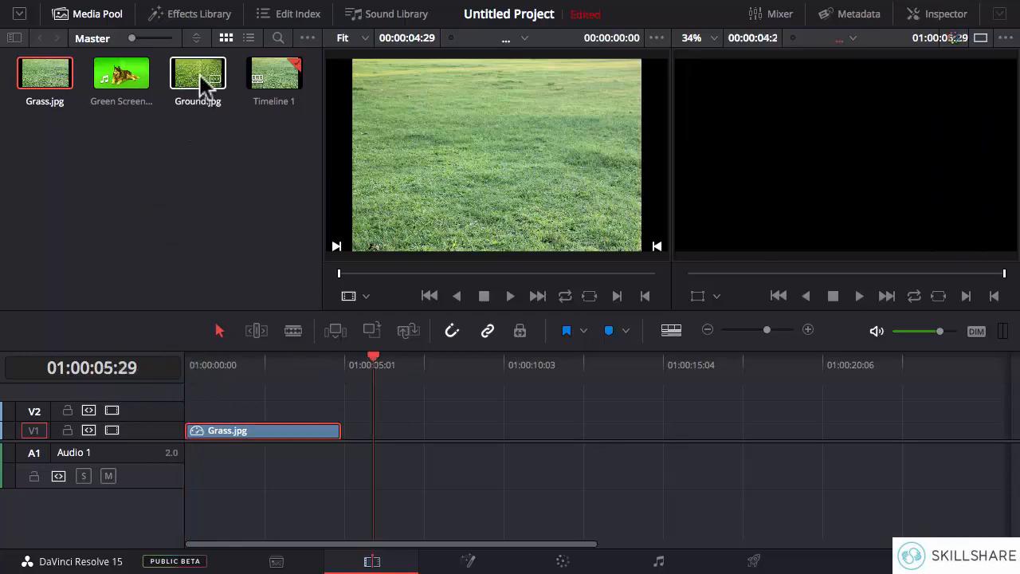
{"action": "left_click_drag", "start_coordinate": [201, 77], "coordinate": [348, 459]}
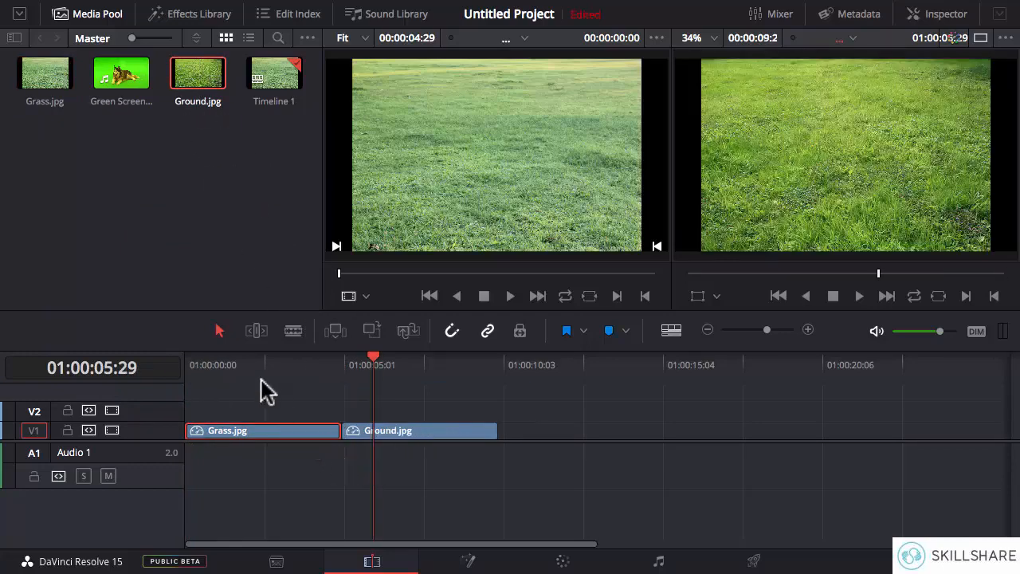
Place Green Screen Sample.mp4 on V2 from the timeline's start and remove everything after 01:00:22:09
{"action": "left_click_drag", "start_coordinate": [123, 73], "coordinate": [188, 410]}
{"action": "left_click", "coordinate": [707, 329]}
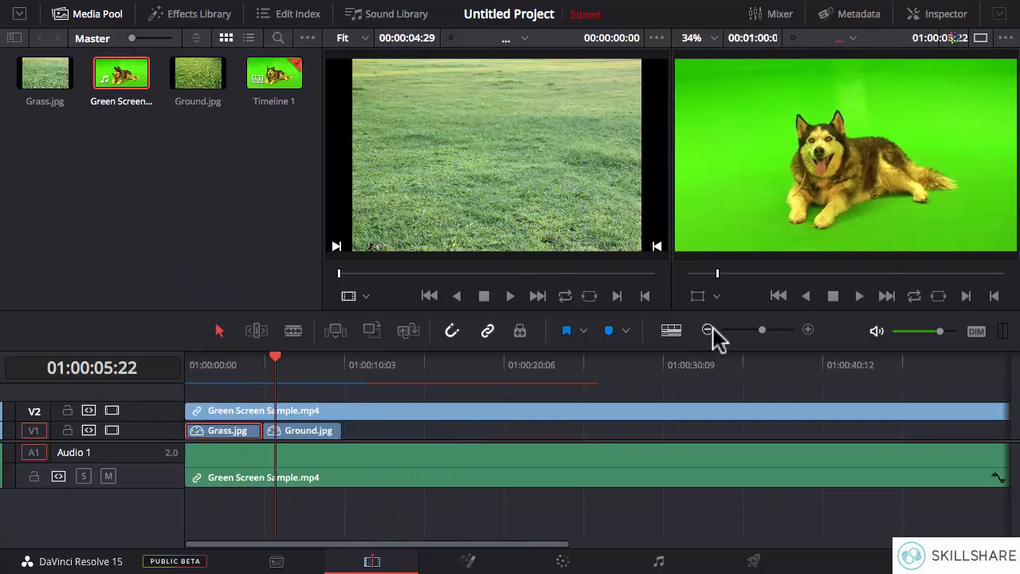
{"action": "left_click_drag", "start_coordinate": [281, 369], "coordinate": [556, 415]}
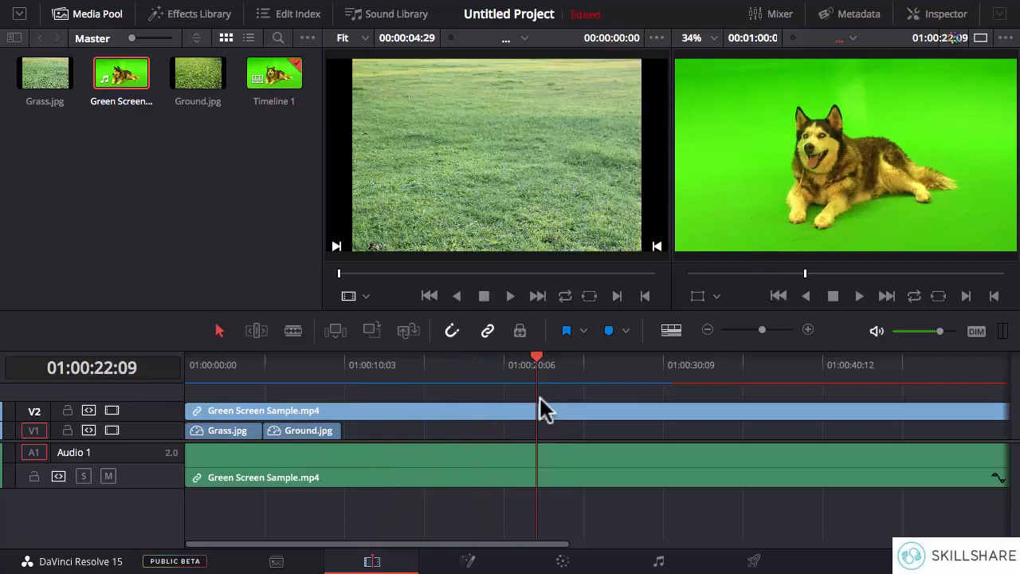
{"action": "key", "text": "ctrl+backslash"}
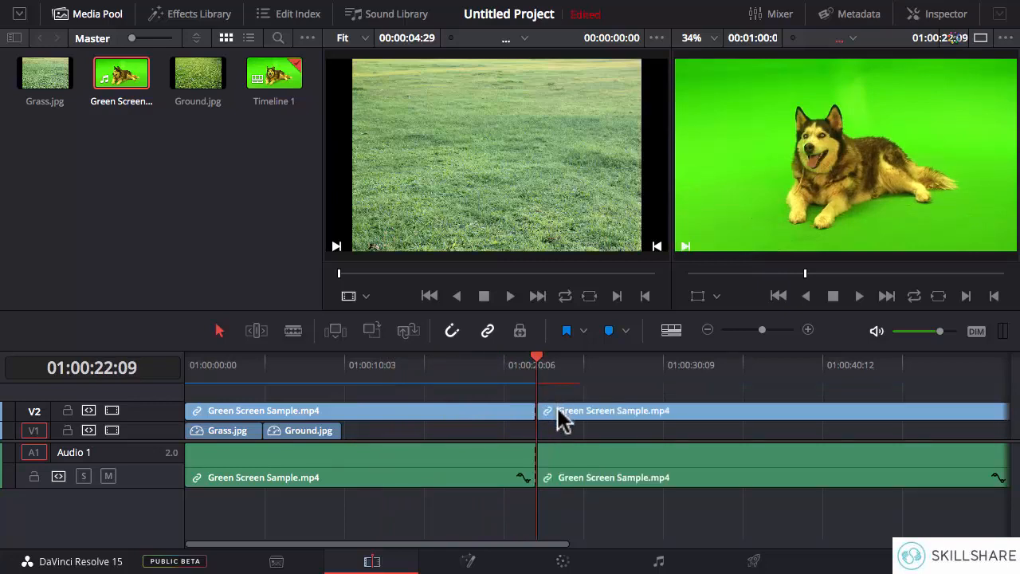
{"action": "left_click", "coordinate": [559, 413]}
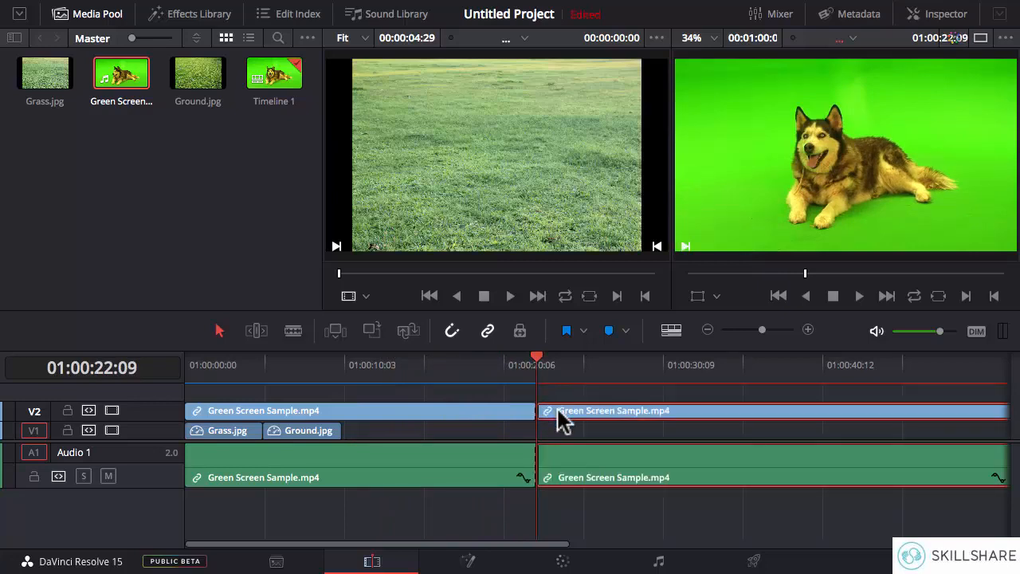
{"action": "key", "text": "Delete"}
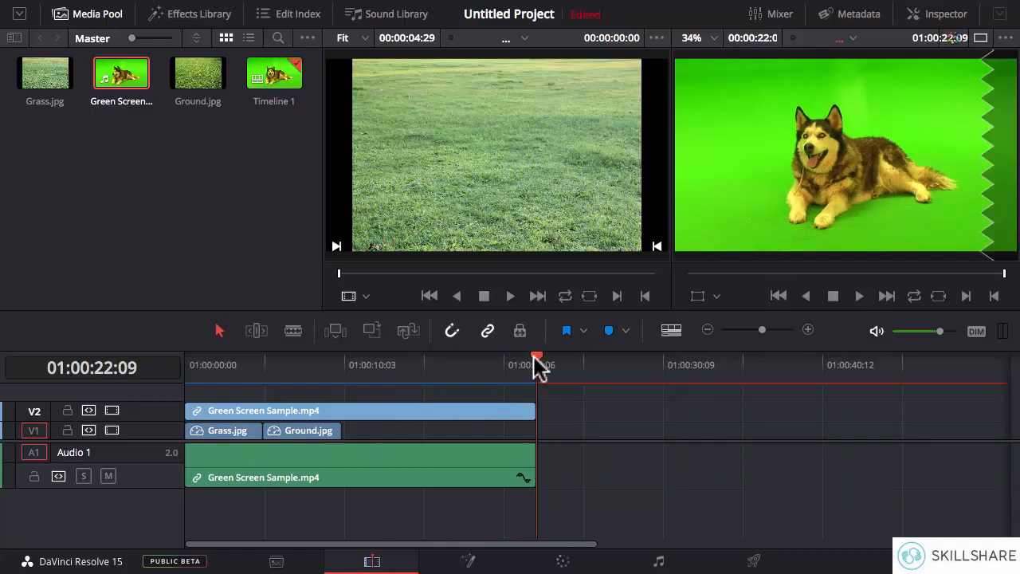
Cut away the green screen clip's portion before 01:00:11:09 and move the remaining piece to the timeline's start
{"action": "left_click_drag", "start_coordinate": [539, 369], "coordinate": [359, 360]}
{"action": "key", "text": "b"}
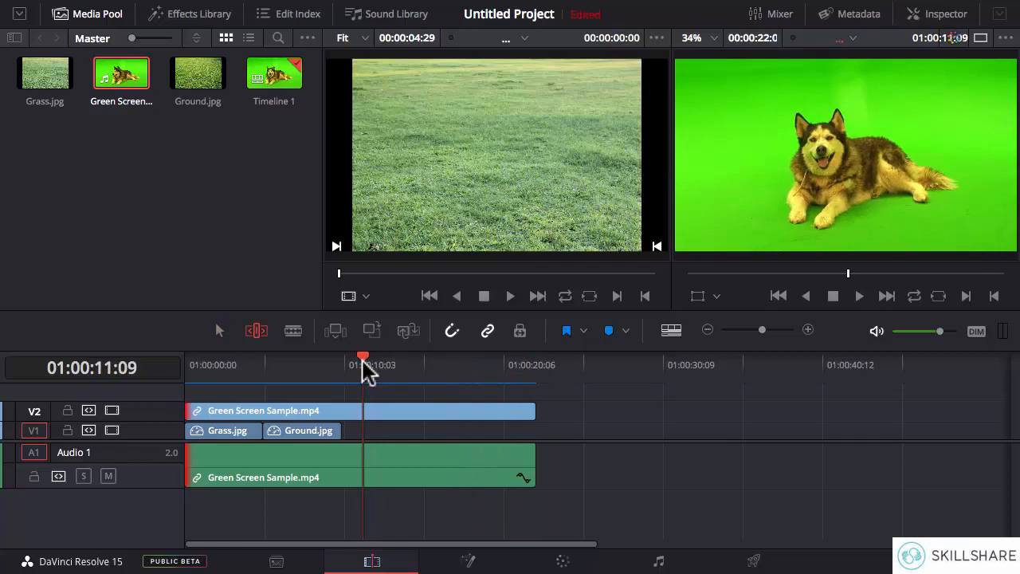
{"action": "key", "text": "ctrl+b"}
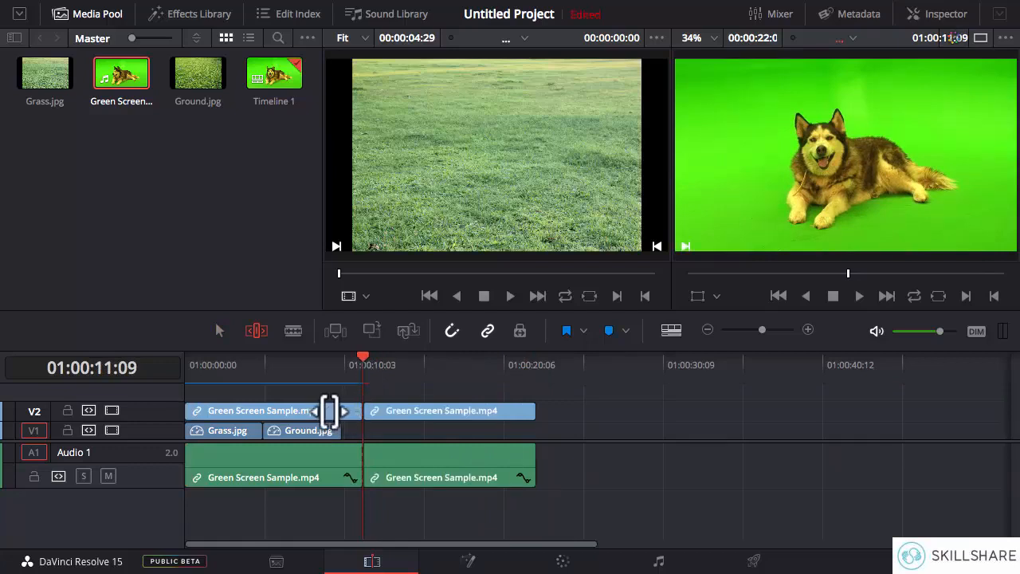
{"action": "left_click", "coordinate": [220, 330]}
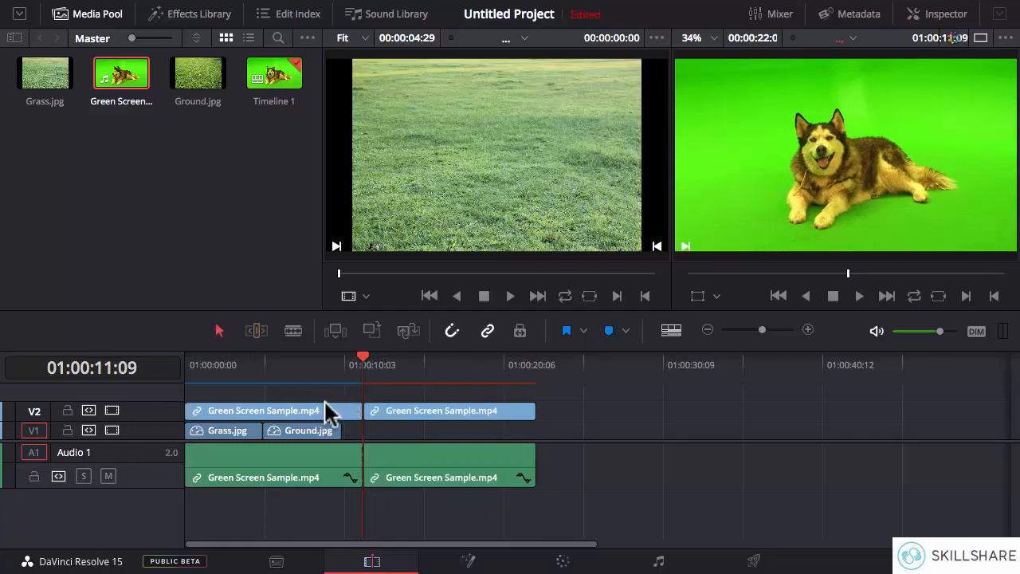
{"action": "left_click", "coordinate": [329, 416]}
{"action": "key", "text": "Delete"}
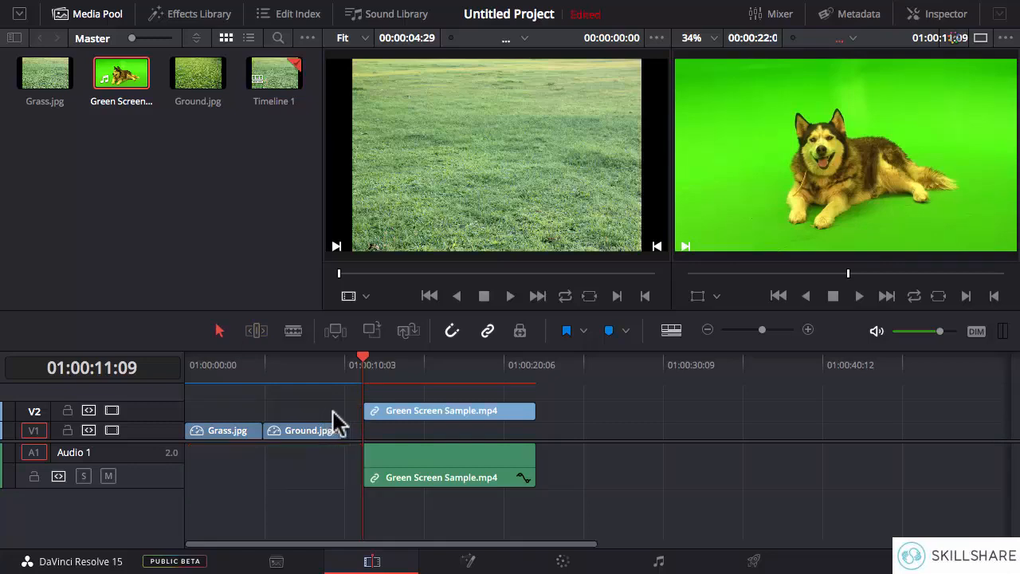
{"action": "left_click_drag", "start_coordinate": [372, 410], "coordinate": [195, 408]}
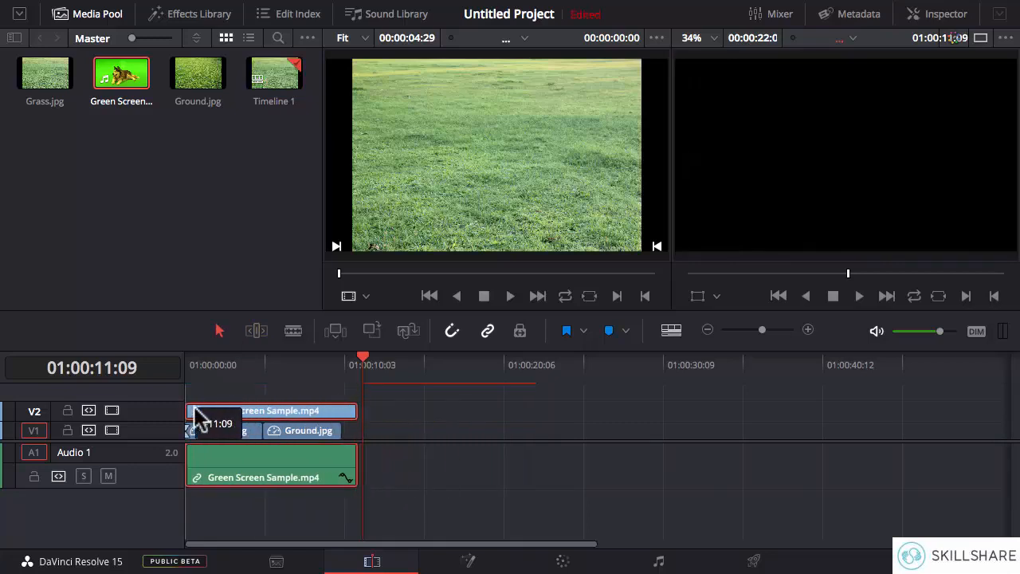
Trim the green screen clip to end with Ground.jpg at 01:00:09:28 and select it above the two backgrounds
{"action": "left_click", "coordinate": [808, 329]}
{"action": "key", "text": "End"}
{"action": "left_click", "coordinate": [290, 432]}
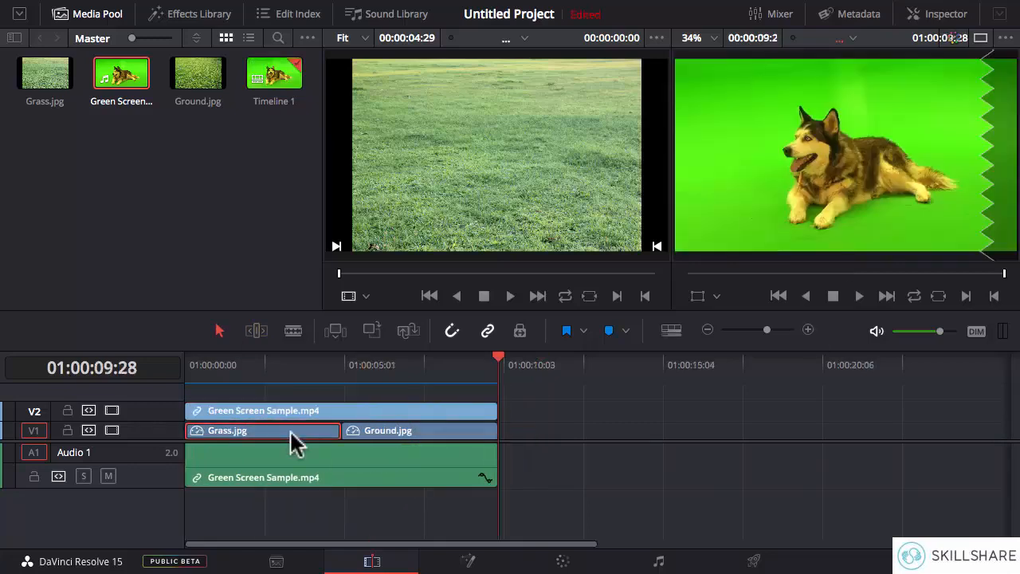
{"action": "left_click", "coordinate": [392, 428]}
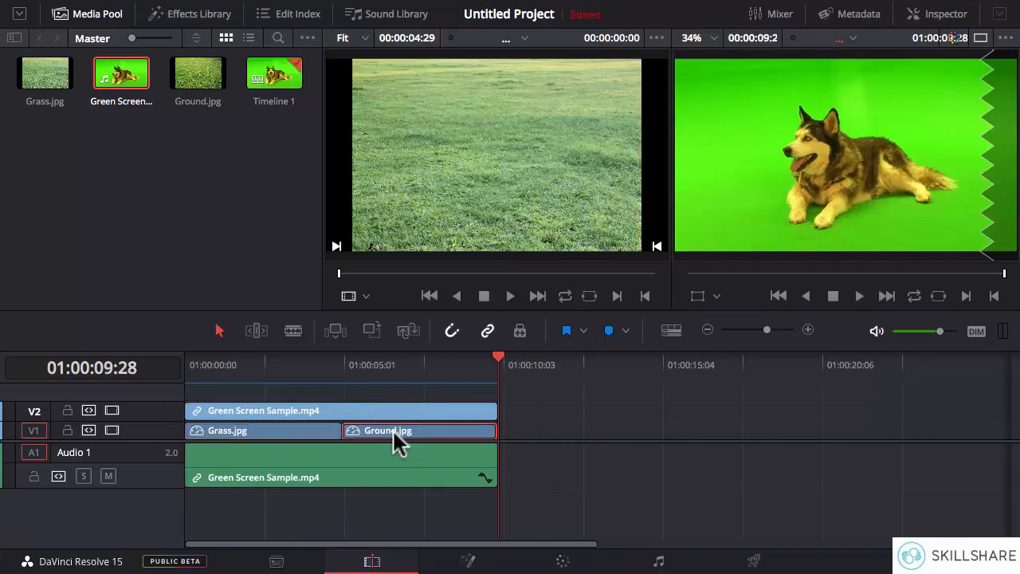
{"action": "left_click", "coordinate": [276, 428]}
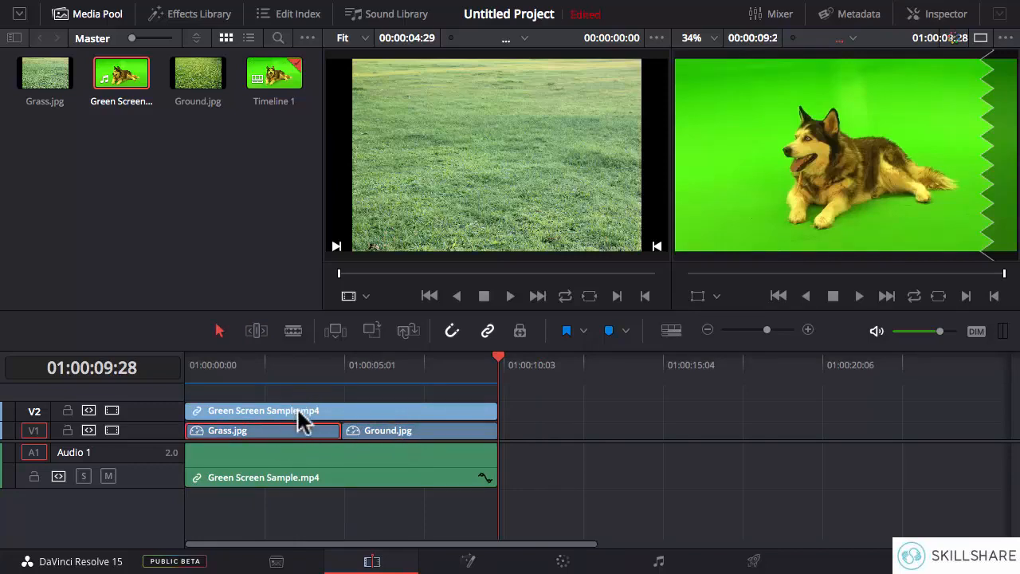
{"action": "left_click", "coordinate": [297, 411]}
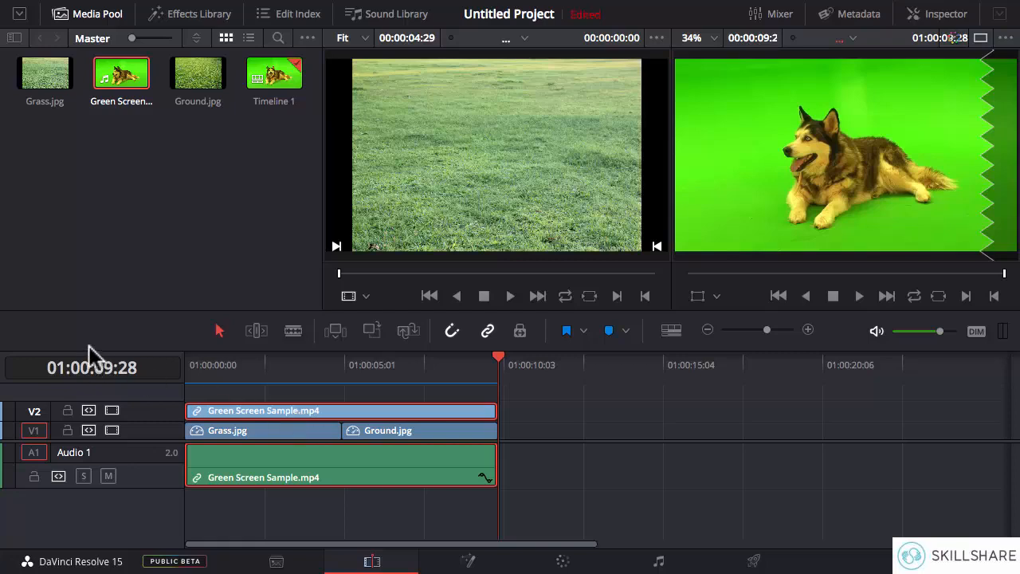
Preview the source Green Screen Sample.mp4 and open the Color page with the timeline playhead at 01:00:09:27
{"action": "left_click_drag", "start_coordinate": [130, 82], "coordinate": [470, 143]}
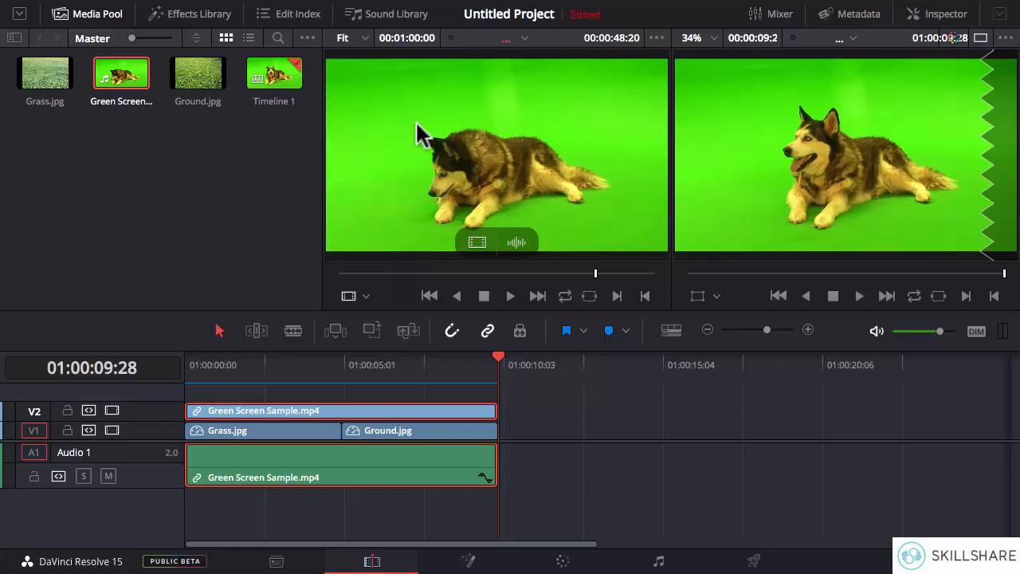
{"action": "key", "text": "Left"}
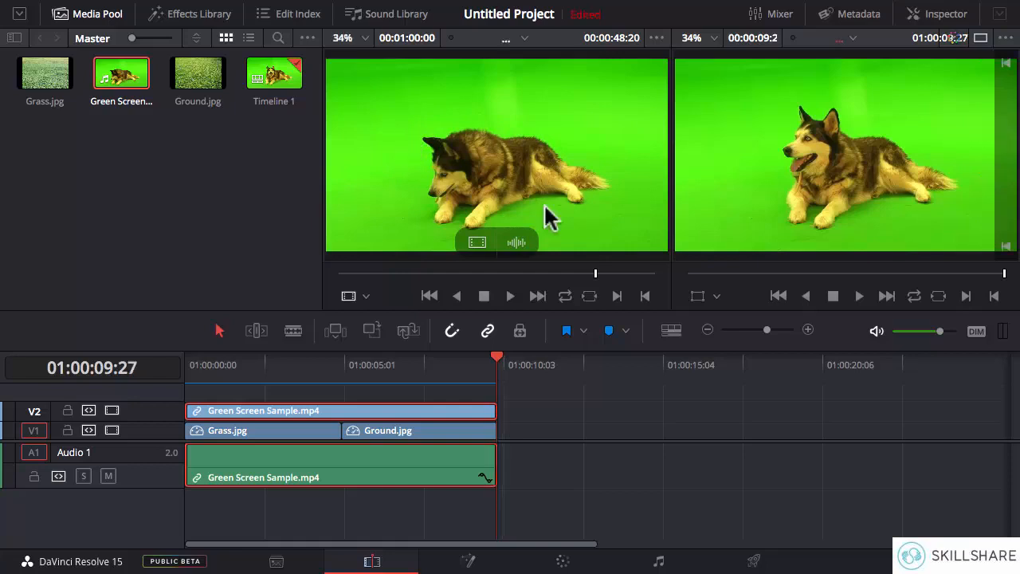
{"action": "left_click", "coordinate": [562, 562]}
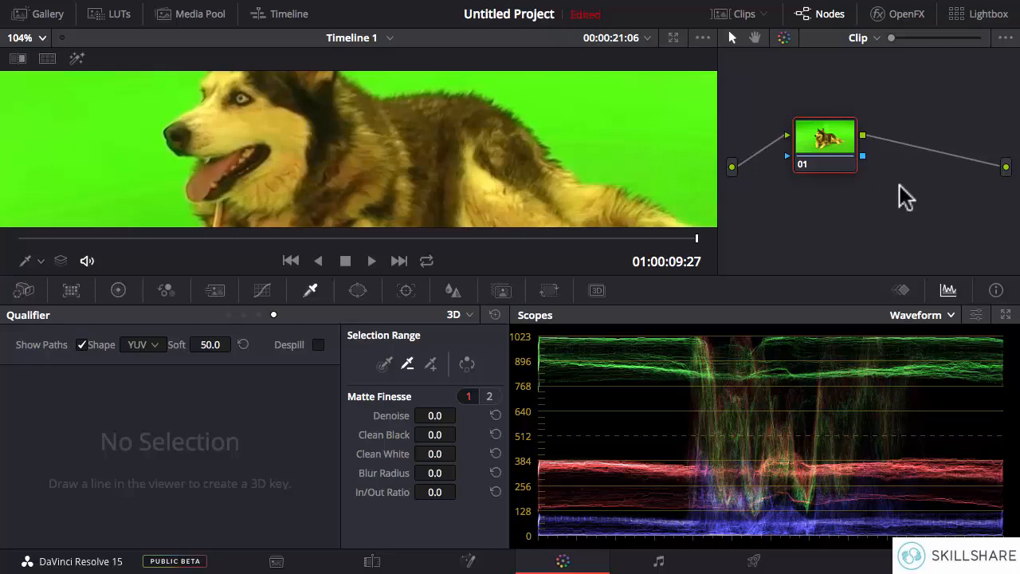
Add an alpha output to the green screen clip's node graph and connect node 01's key output to it
{"action": "right_click", "coordinate": [905, 193]}
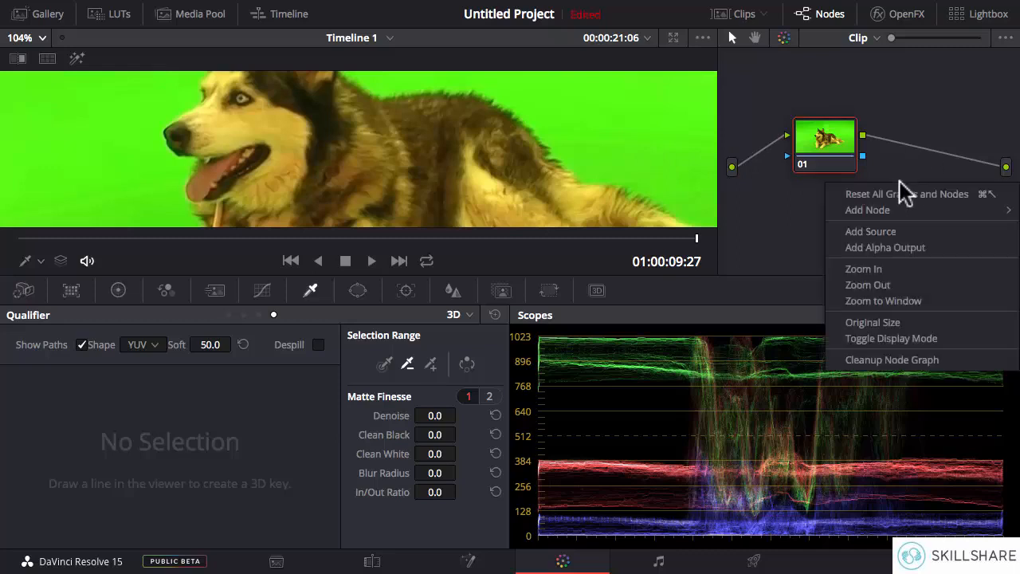
{"action": "left_click", "coordinate": [905, 252]}
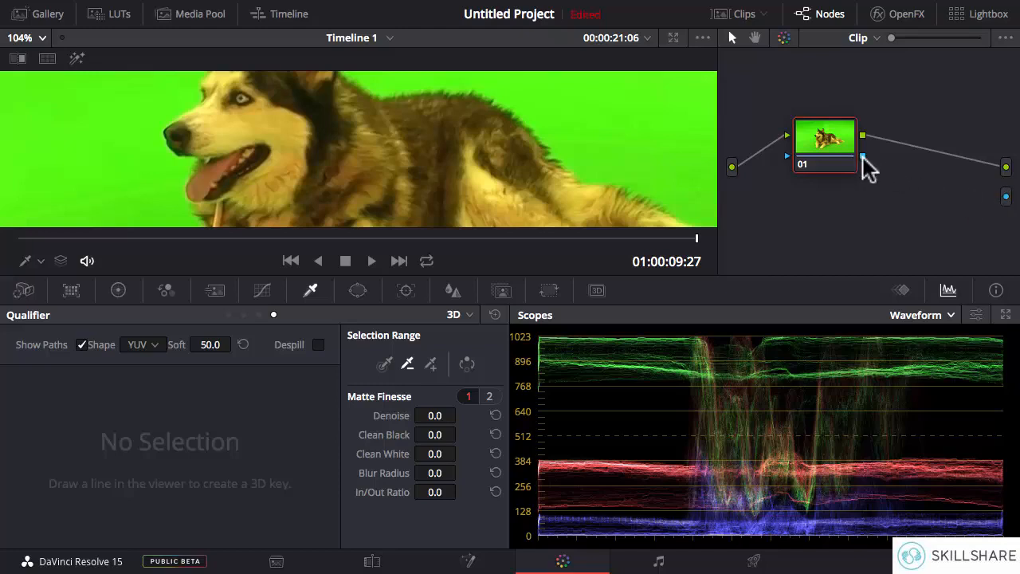
{"action": "left_click_drag", "start_coordinate": [863, 157], "coordinate": [1008, 197]}
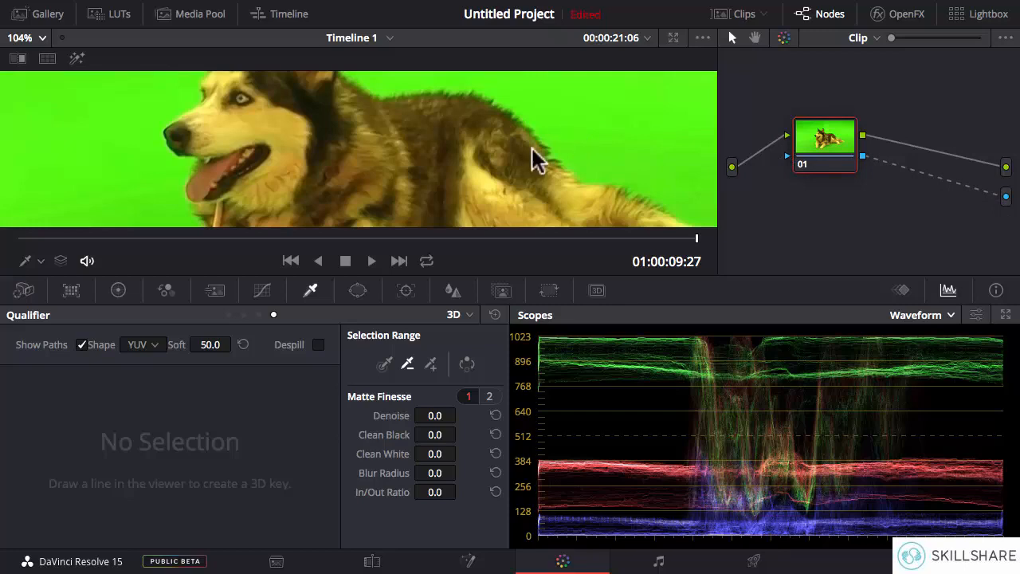
{"action": "scroll", "coordinate": [535, 159], "scroll_direction": "down", "scroll_amount": 5}
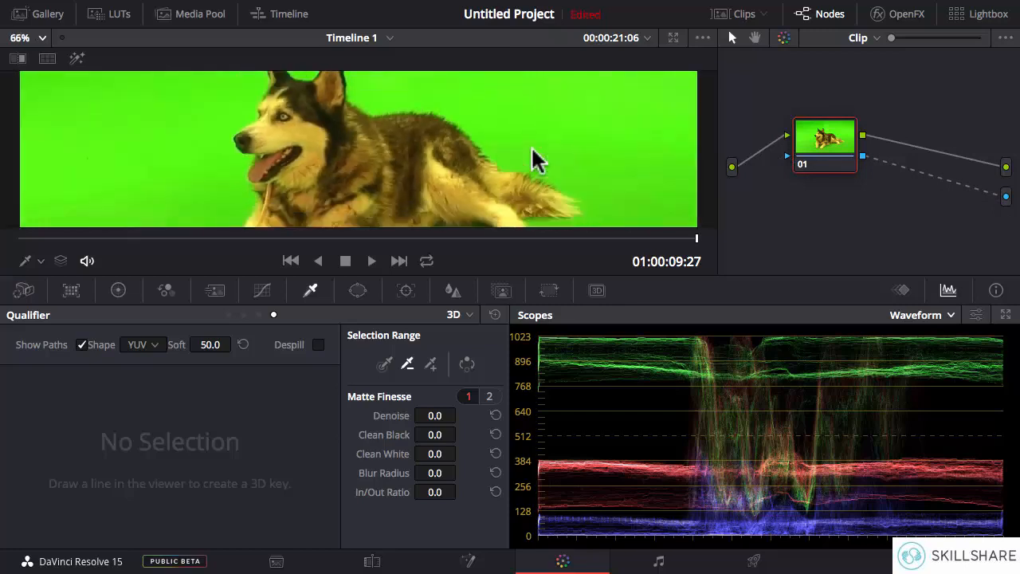
Fit the dog clip in the viewer and set the Qualifier to 3D mode
{"action": "scroll", "coordinate": [536, 159], "scroll_direction": "down", "scroll_amount": 3}
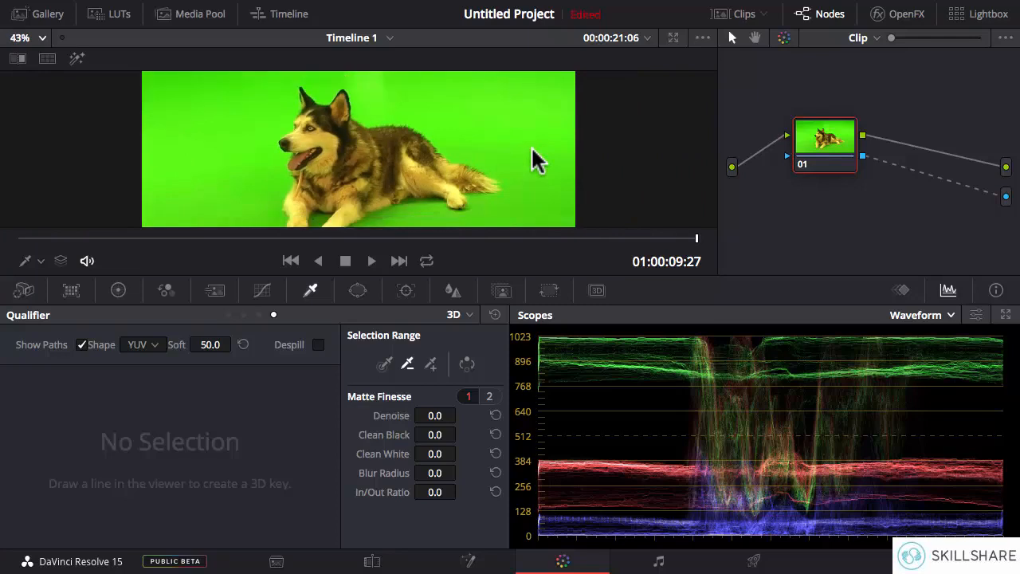
{"action": "scroll", "coordinate": [535, 159], "scroll_direction": "down", "scroll_amount": 1}
{"action": "left_click", "coordinate": [22, 289]}
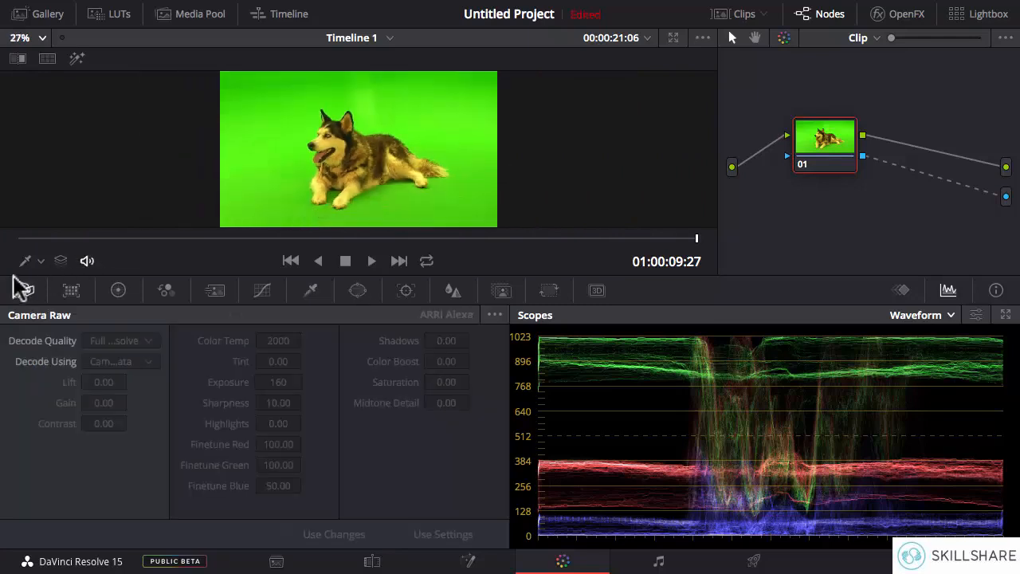
{"action": "left_click", "coordinate": [313, 293]}
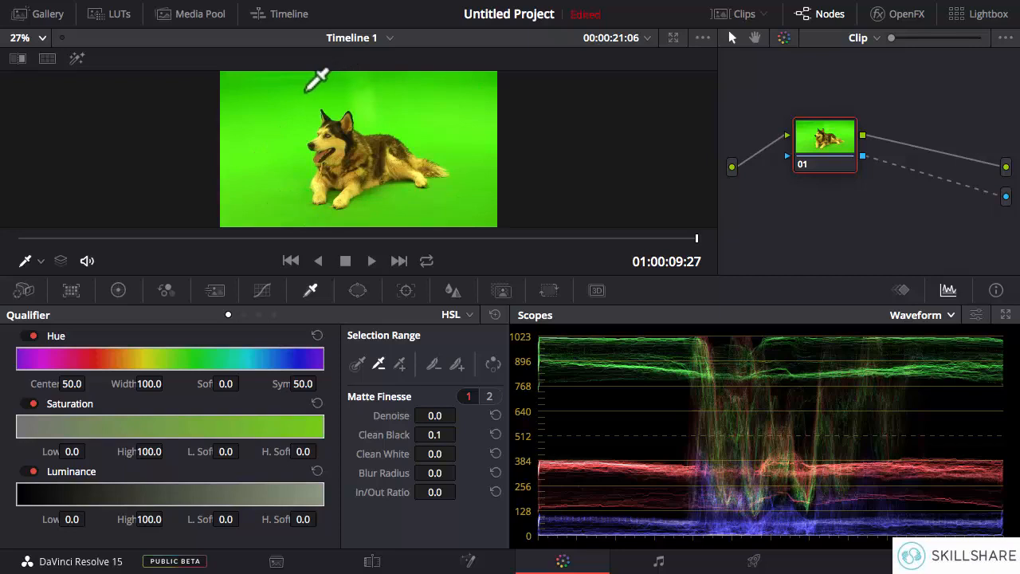
{"action": "left_click", "coordinate": [468, 315]}
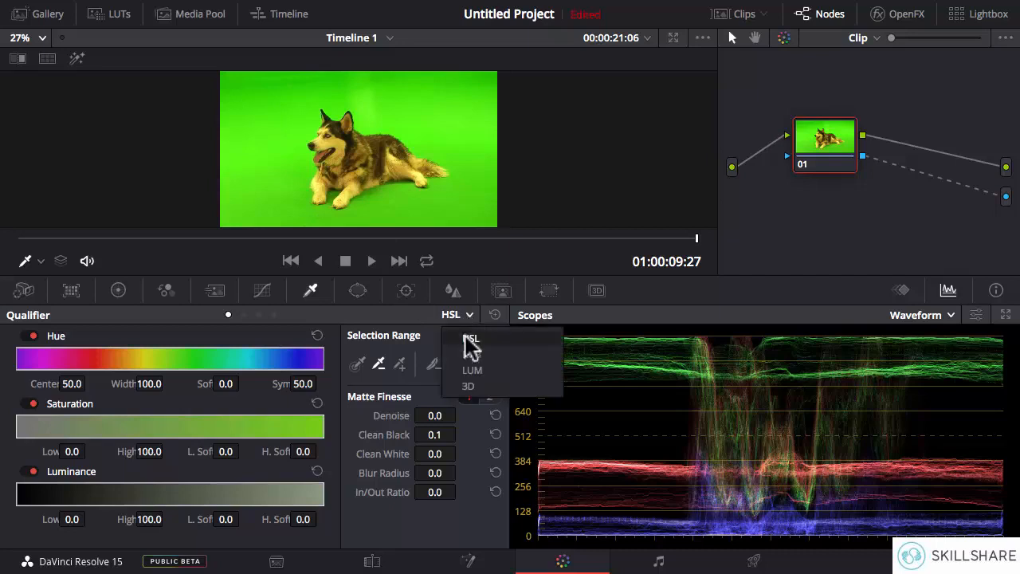
{"action": "left_click", "coordinate": [469, 386]}
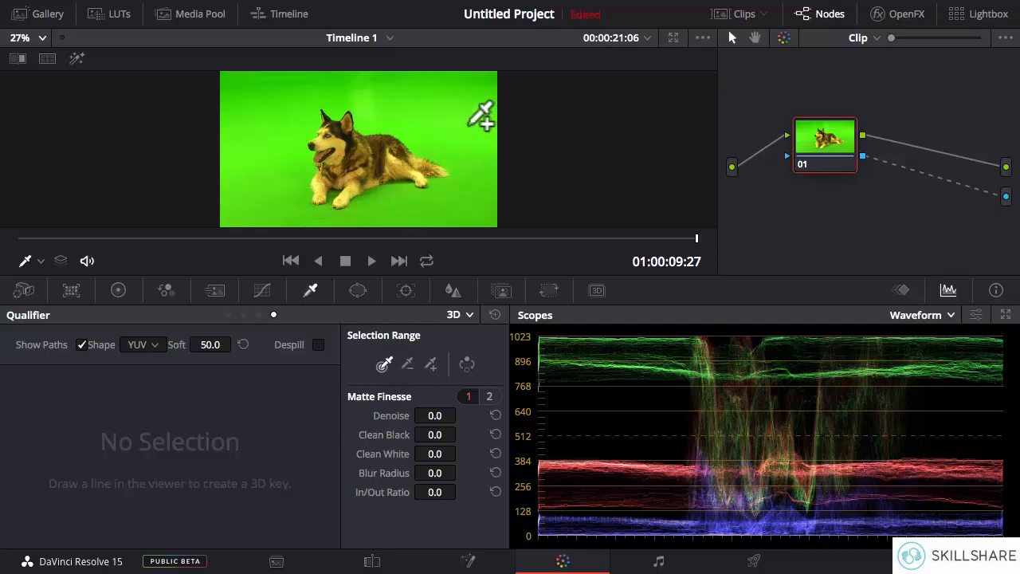
Sample the green screen with 3D key strokes above, beneath and on both sides of the dog and near the frame's upper edge
{"action": "mouse_move", "coordinate": [472, 123]}
{"action": "left_mouse_down"}
{"action": "mouse_move", "coordinate": [302, 85]}
{"action": "mouse_move", "coordinate": [246, 104]}
{"action": "mouse_move", "coordinate": [228, 146]}
{"action": "left_mouse_up"}
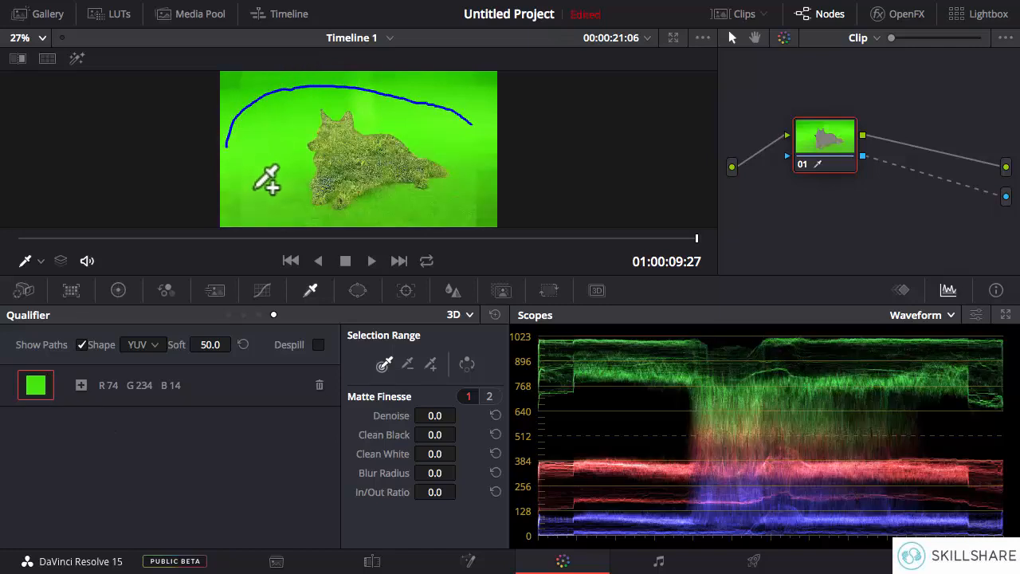
{"action": "mouse_move", "coordinate": [256, 188]}
{"action": "left_mouse_down"}
{"action": "mouse_move", "coordinate": [266, 212]}
{"action": "mouse_move", "coordinate": [297, 217]}
{"action": "mouse_move", "coordinate": [464, 216]}
{"action": "mouse_move", "coordinate": [487, 150]}
{"action": "left_mouse_up"}
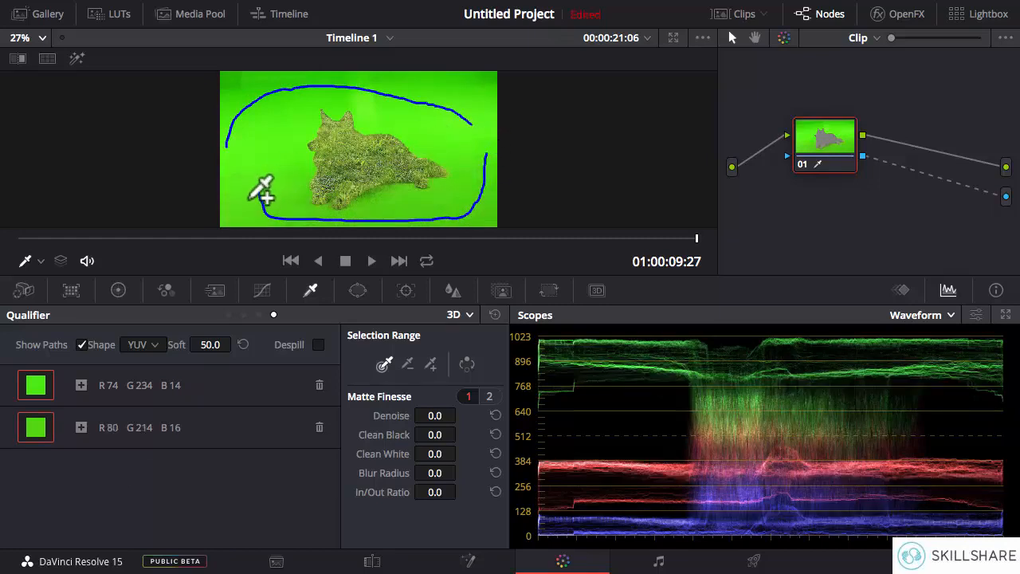
{"action": "mouse_move", "coordinate": [237, 205]}
{"action": "left_mouse_down"}
{"action": "mouse_move", "coordinate": [255, 151]}
{"action": "mouse_move", "coordinate": [286, 126]}
{"action": "left_mouse_up"}
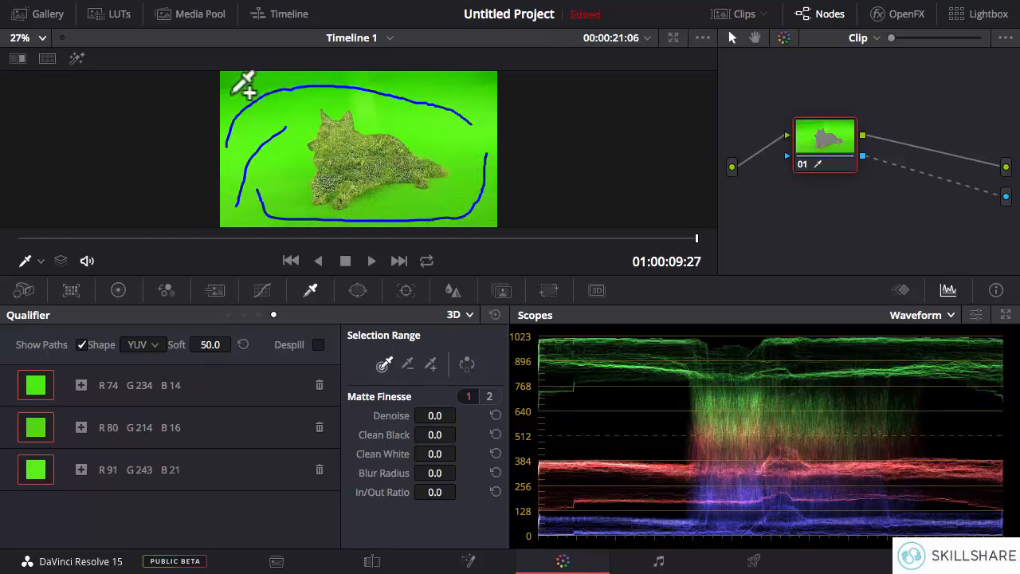
{"action": "left_click_drag", "start_coordinate": [228, 99], "coordinate": [261, 73]}
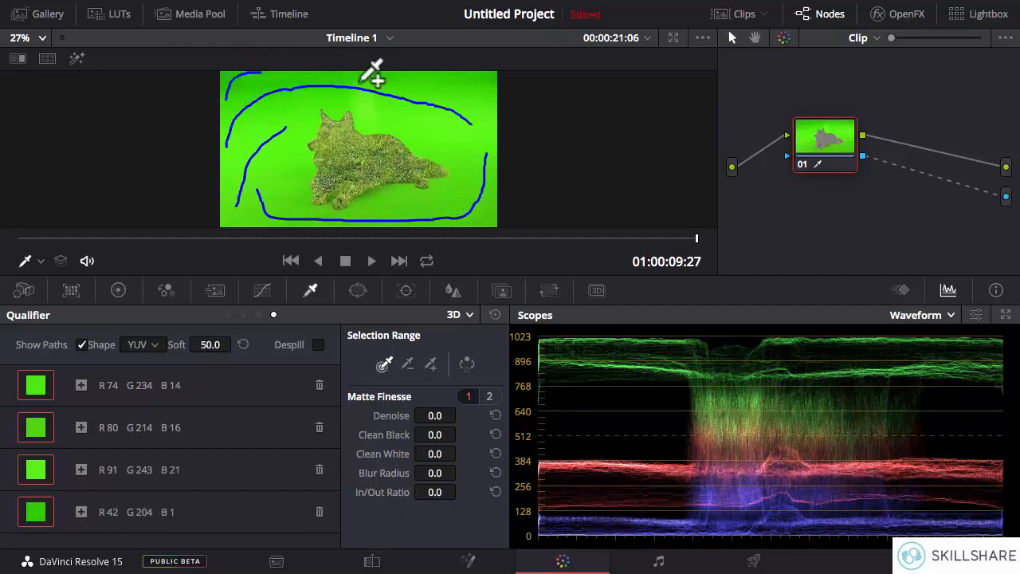
{"action": "left_click_drag", "start_coordinate": [353, 80], "coordinate": [411, 78]}
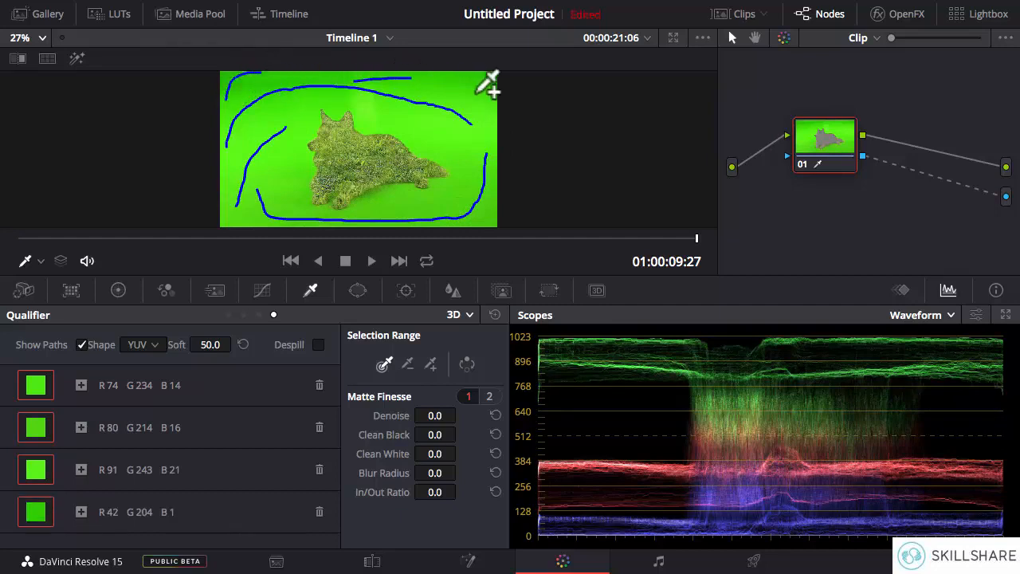
{"action": "left_click_drag", "start_coordinate": [480, 83], "coordinate": [444, 84]}
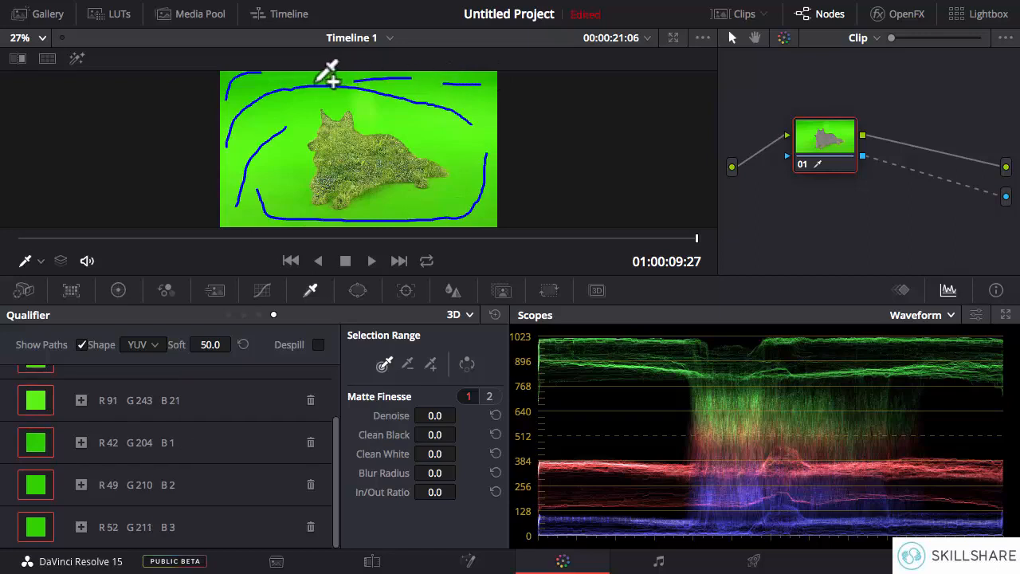
{"action": "mouse_move", "coordinate": [301, 100]}
{"action": "left_mouse_down"}
{"action": "mouse_move", "coordinate": [352, 91]}
{"action": "mouse_move", "coordinate": [416, 121]}
{"action": "mouse_move", "coordinate": [459, 159]}
{"action": "mouse_move", "coordinate": [463, 190]}
{"action": "mouse_move", "coordinate": [429, 212]}
{"action": "left_mouse_up"}
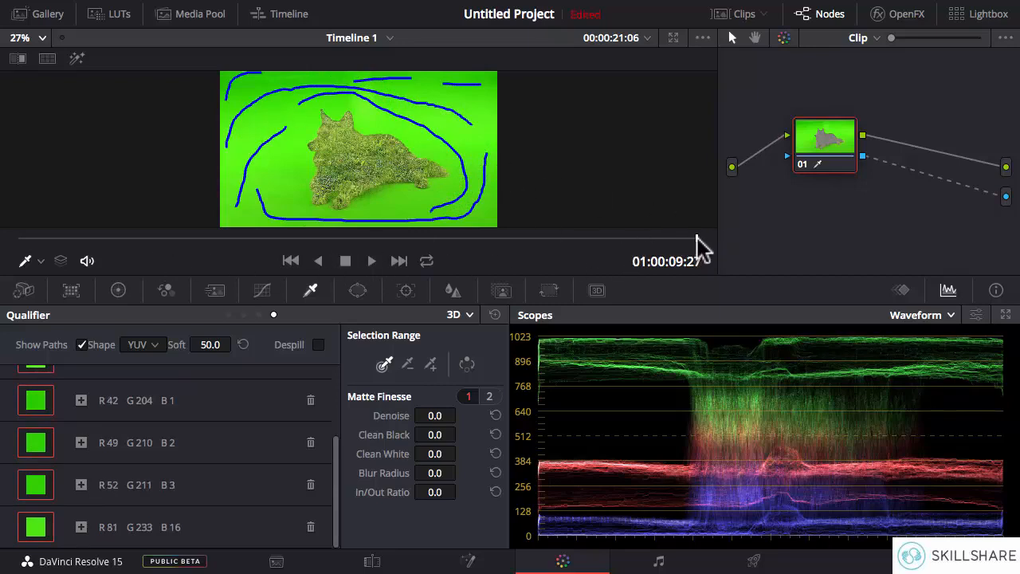
At 01:00:09:25, add 3D key strokes over the green in front of the dog and along the frame's upper edge
{"action": "mouse_move", "coordinate": [693, 236]}
{"action": "left_mouse_down"}
{"action": "mouse_move", "coordinate": [353, 255]}
{"action": "mouse_move", "coordinate": [80, 235]}
{"action": "mouse_move", "coordinate": [550, 257]}
{"action": "mouse_move", "coordinate": [693, 246]}
{"action": "left_mouse_up"}
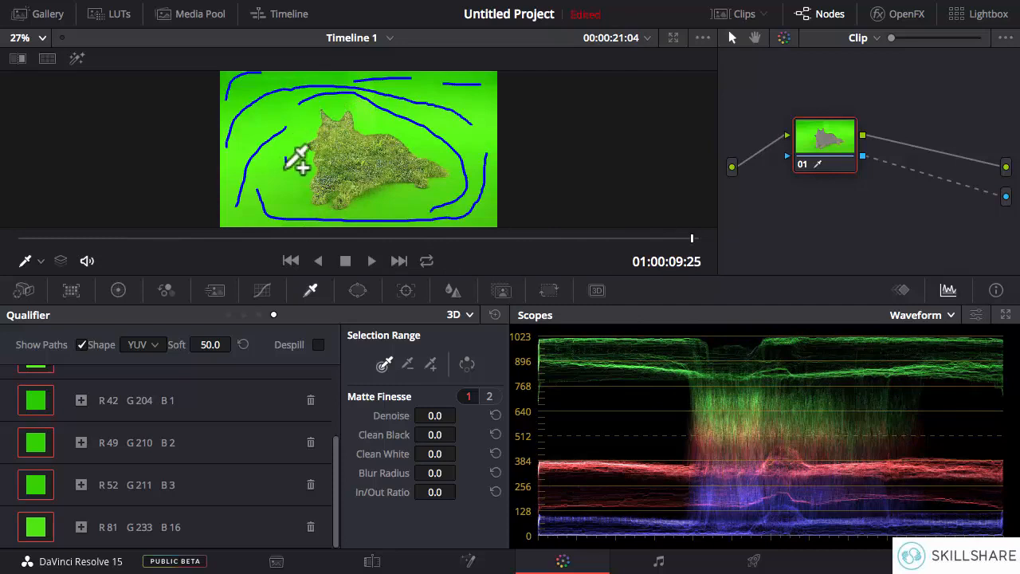
{"action": "mouse_move", "coordinate": [304, 200]}
{"action": "left_mouse_down"}
{"action": "mouse_move", "coordinate": [279, 205]}
{"action": "mouse_move", "coordinate": [273, 161]}
{"action": "left_mouse_up"}
{"action": "left_click_drag", "start_coordinate": [276, 111], "coordinate": [251, 133]}
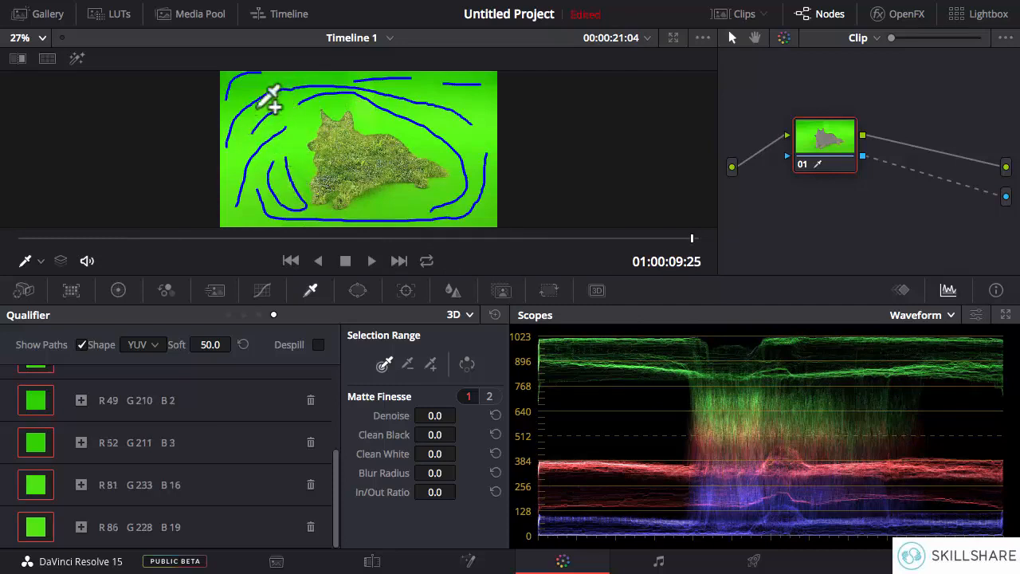
{"action": "left_click_drag", "start_coordinate": [265, 82], "coordinate": [352, 73]}
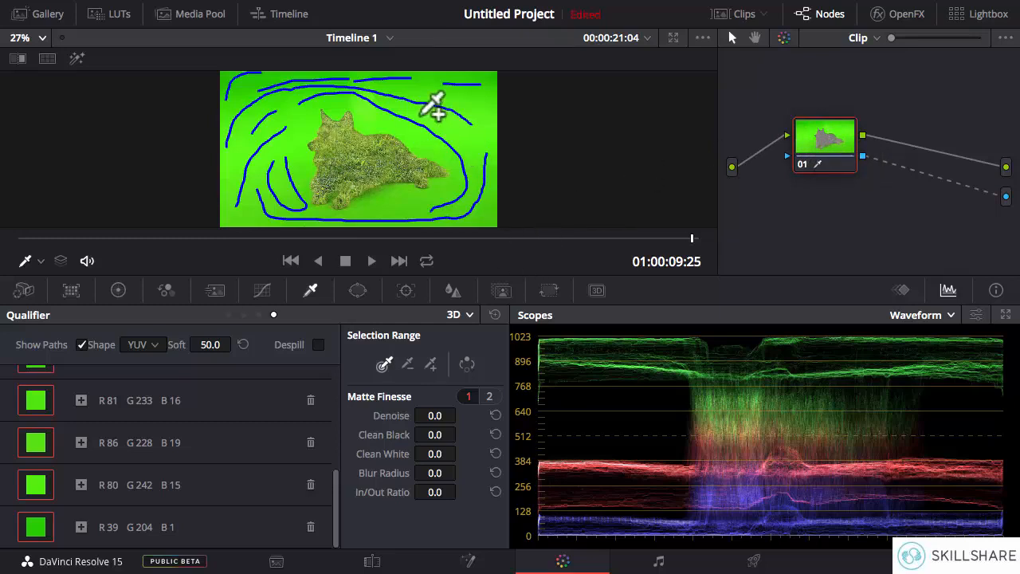
Invert the key selection and add strokes over the remaining green beneath the dog's body
{"action": "left_click", "coordinate": [467, 364]}
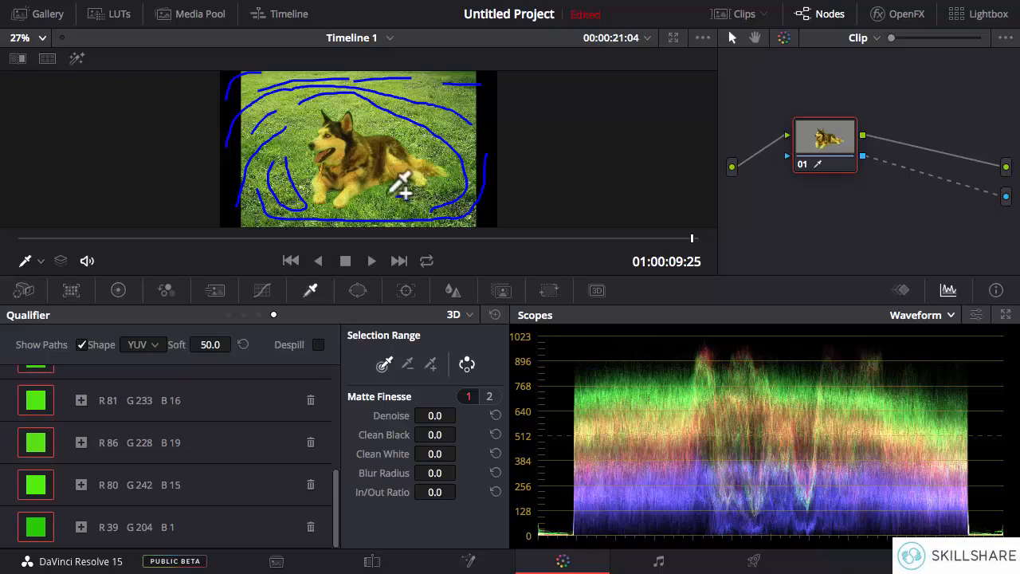
{"action": "left_click", "coordinate": [413, 198]}
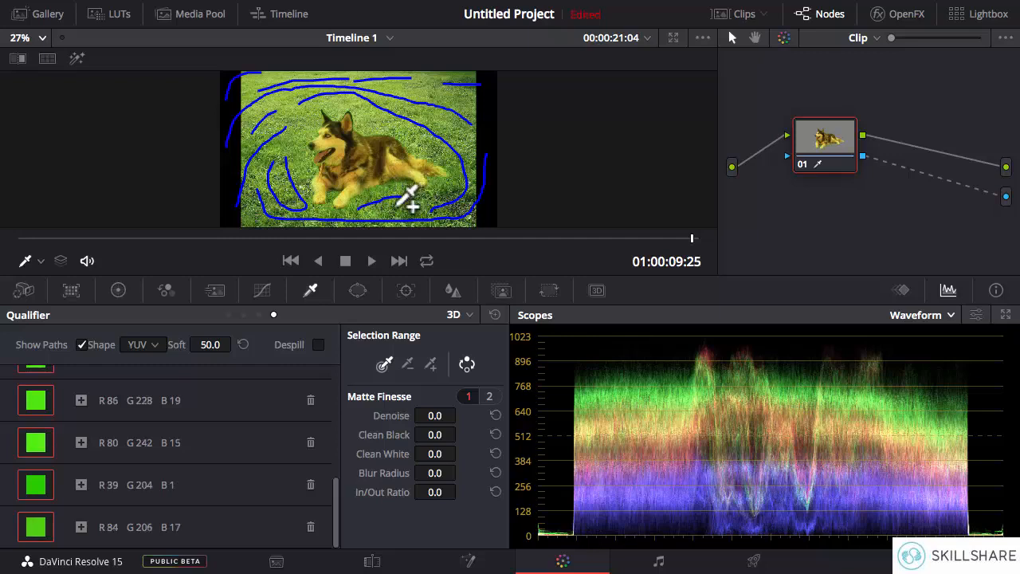
{"action": "left_click", "coordinate": [408, 121]}
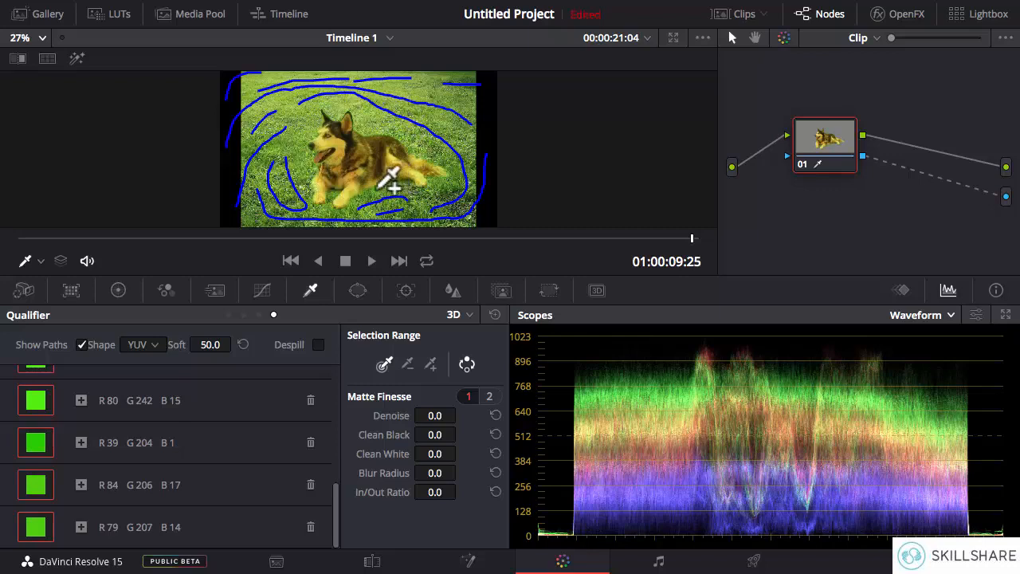
{"action": "left_click", "coordinate": [387, 223]}
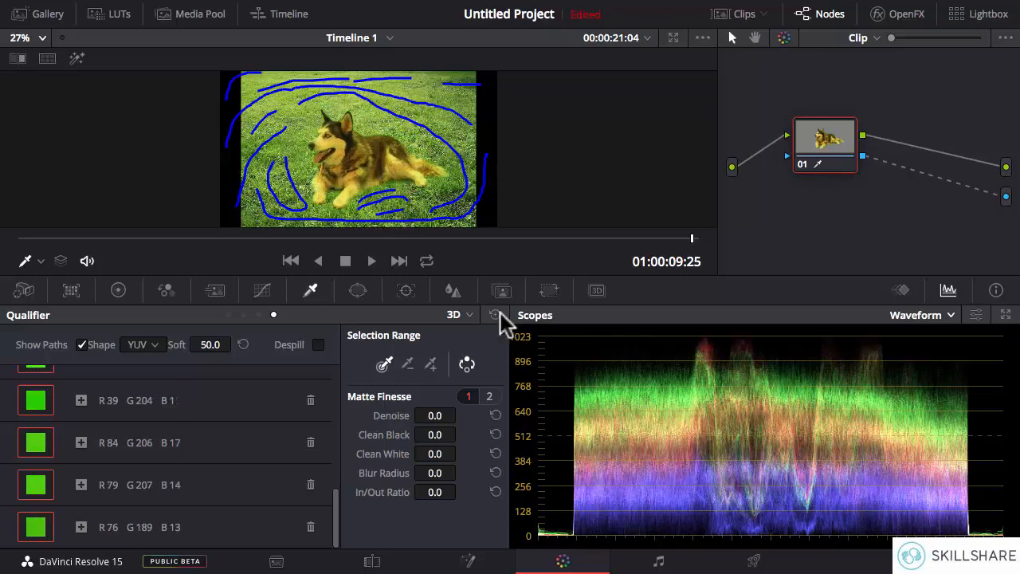
Turn off the key inversion and, at 01:00:00:21, sample the shadowed green between the dog's front legs and under its belly
{"action": "left_click", "coordinate": [469, 368]}
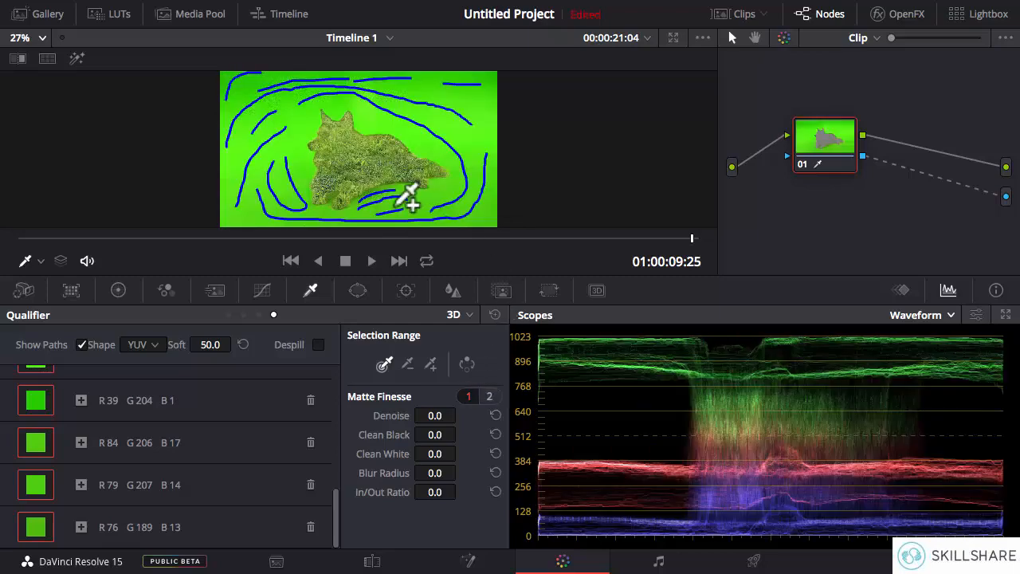
{"action": "scroll", "coordinate": [407, 196], "scroll_direction": "up", "scroll_amount": 5}
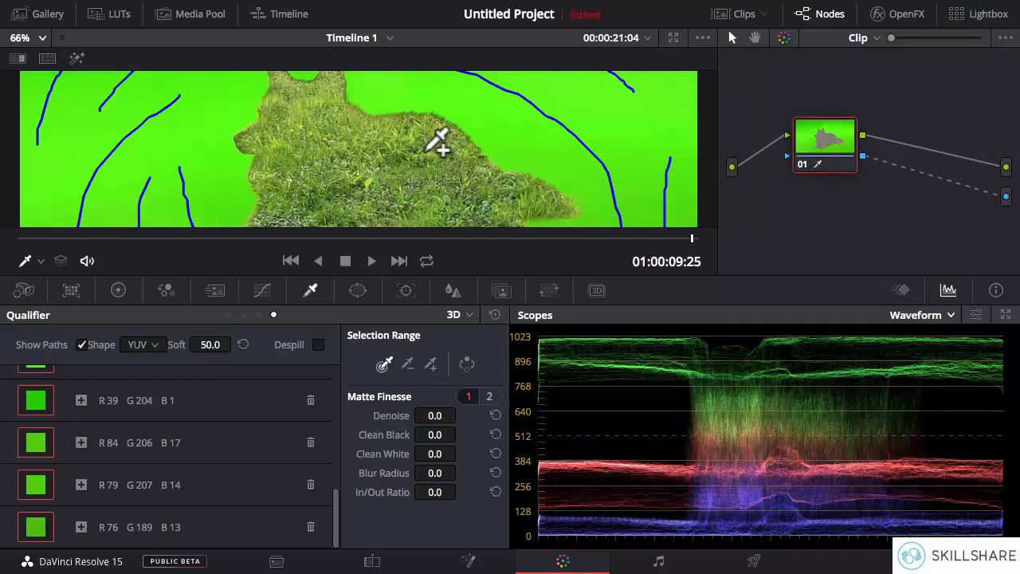
{"action": "scroll", "coordinate": [438, 142], "scroll_direction": "down", "scroll_amount": 5}
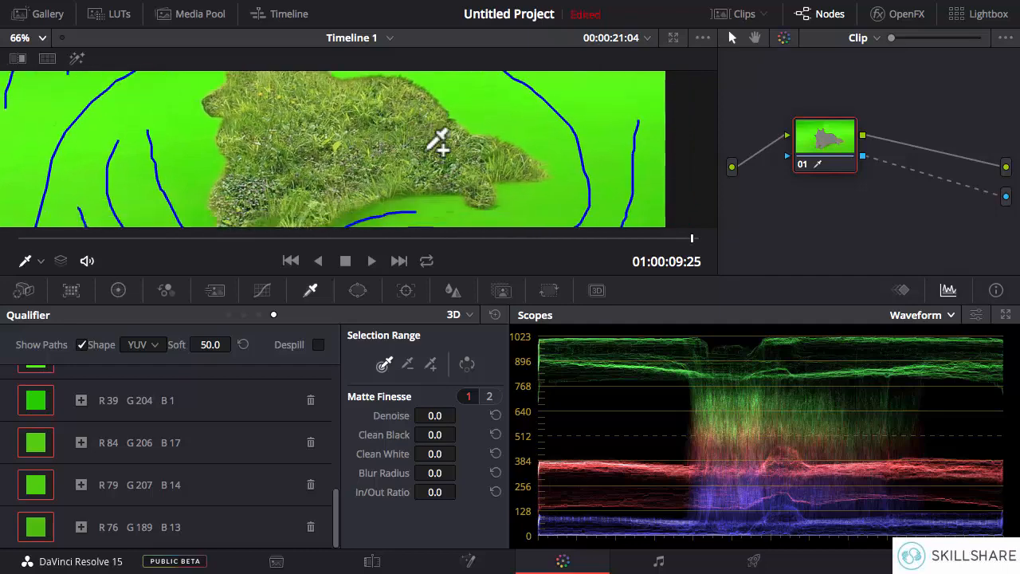
{"action": "scroll", "coordinate": [435, 139], "scroll_direction": "down", "scroll_amount": 5}
{"action": "left_click_drag", "start_coordinate": [676, 239], "coordinate": [69, 240]}
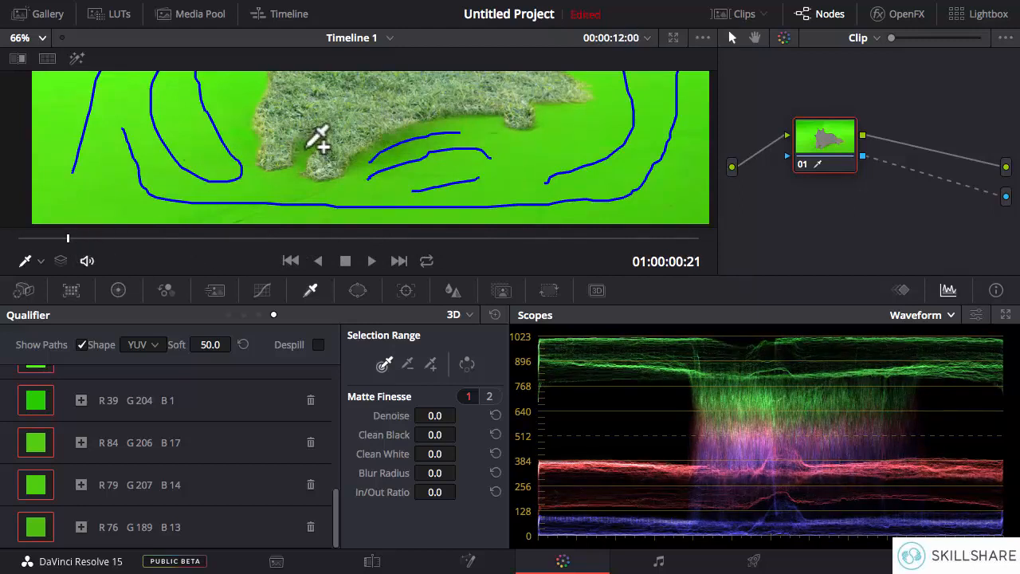
{"action": "mouse_move", "coordinate": [322, 144]}
{"action": "left_mouse_down"}
{"action": "mouse_move", "coordinate": [308, 160]}
{"action": "mouse_move", "coordinate": [327, 143]}
{"action": "mouse_move", "coordinate": [308, 143]}
{"action": "left_mouse_up"}
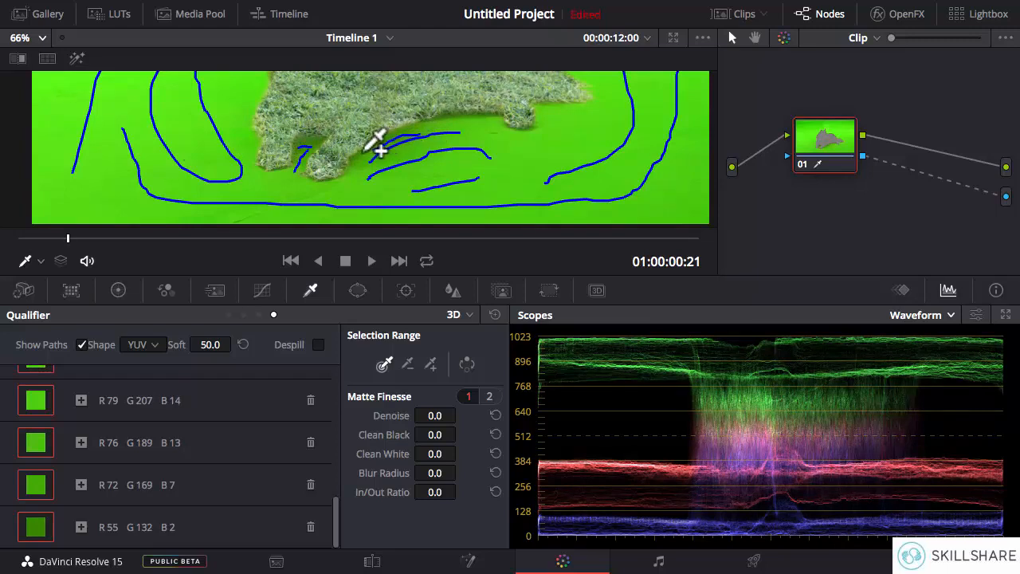
{"action": "left_click_drag", "start_coordinate": [359, 154], "coordinate": [357, 165]}
{"action": "mouse_move", "coordinate": [436, 124]}
{"action": "left_mouse_down"}
{"action": "mouse_move", "coordinate": [480, 124]}
{"action": "mouse_move", "coordinate": [493, 133]}
{"action": "mouse_move", "coordinate": [490, 157]}
{"action": "left_mouse_up"}
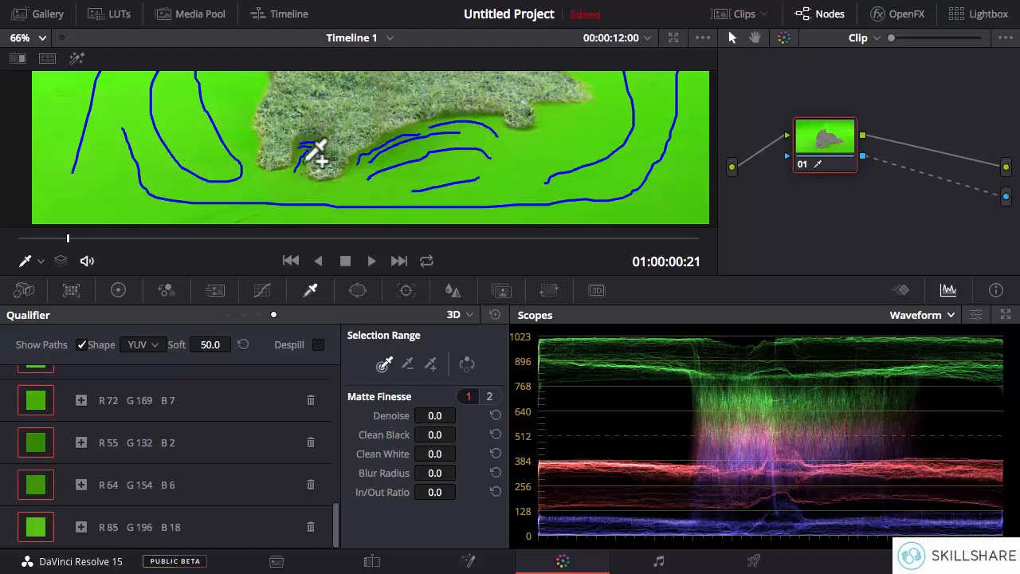
{"action": "left_click_drag", "start_coordinate": [307, 161], "coordinate": [312, 151]}
Move the playhead to 01:00:06:03 and invert the key selection to reveal the dog over the grass
{"action": "scroll", "coordinate": [338, 117], "scroll_direction": "up", "scroll_amount": 5}
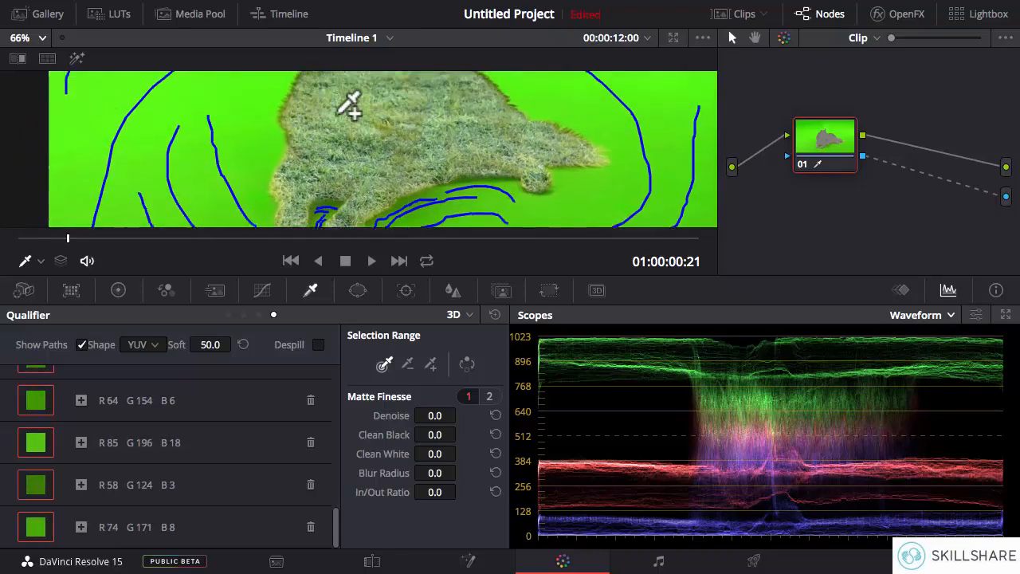
{"action": "scroll", "coordinate": [339, 116], "scroll_direction": "up", "scroll_amount": 3}
{"action": "left_click_drag", "start_coordinate": [68, 239], "coordinate": [432, 250]}
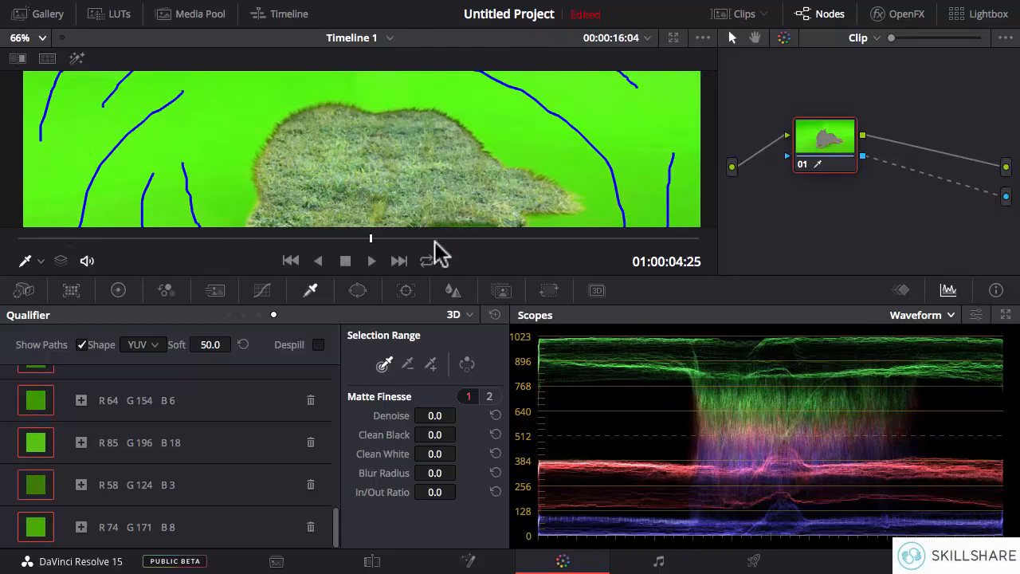
{"action": "left_click", "coordinate": [466, 364]}
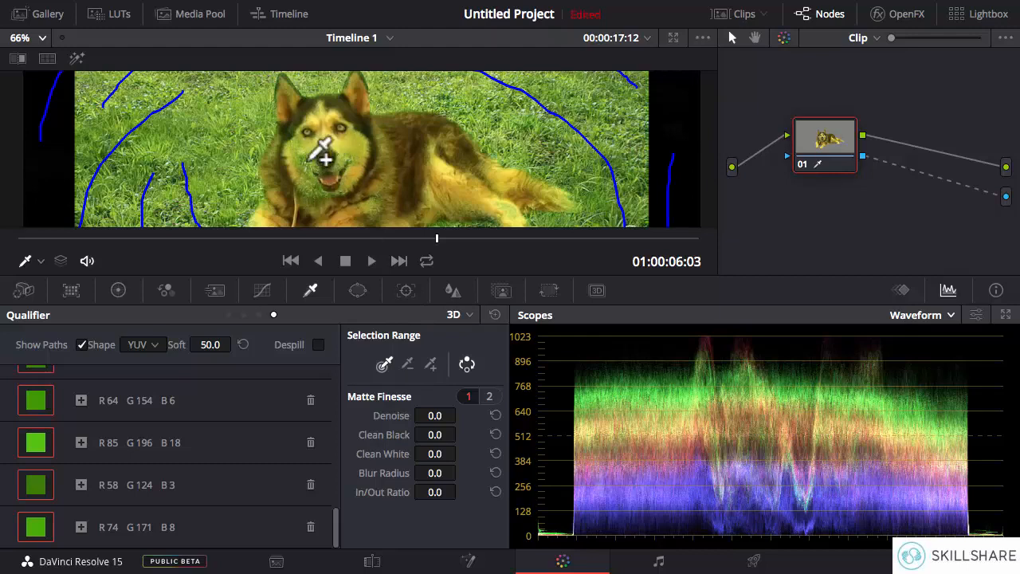
Subtract the dog's muzzle, chest and hind leg colours from the 3D key with strokes over the fur
{"action": "left_click", "coordinate": [408, 365]}
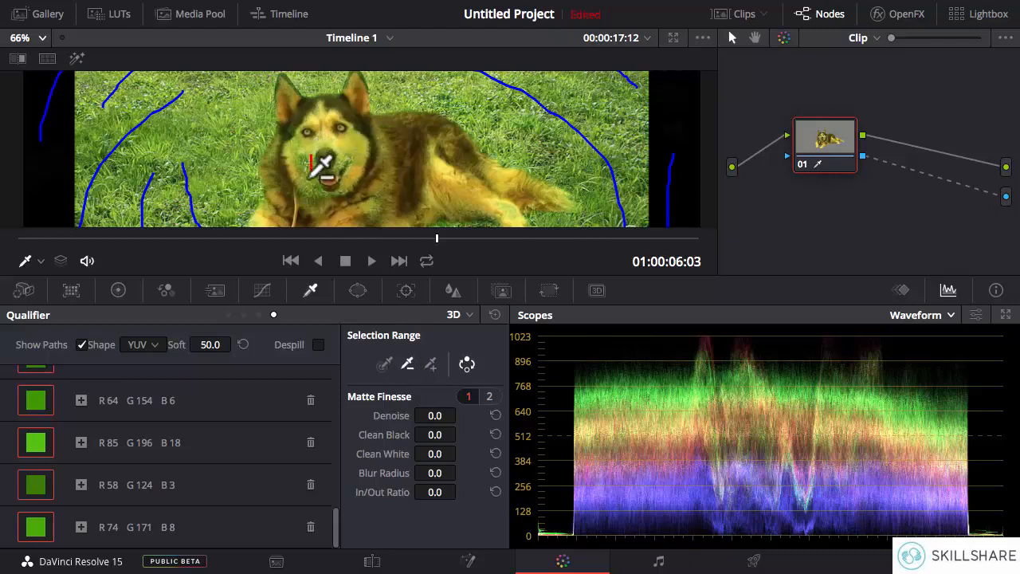
{"action": "left_click", "coordinate": [337, 159]}
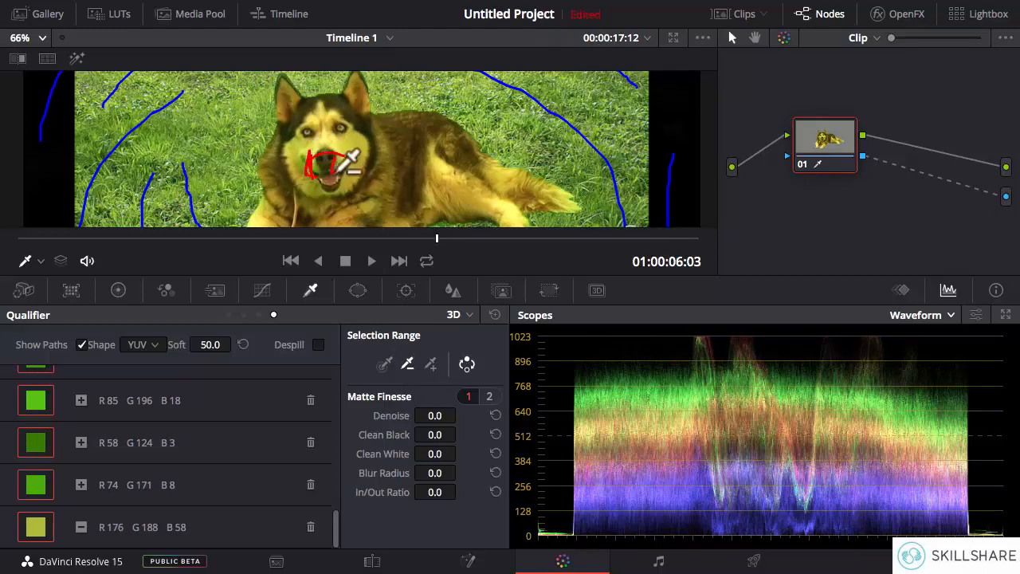
{"action": "left_click_drag", "start_coordinate": [469, 184], "coordinate": [467, 199]}
{"action": "left_click", "coordinate": [326, 162]}
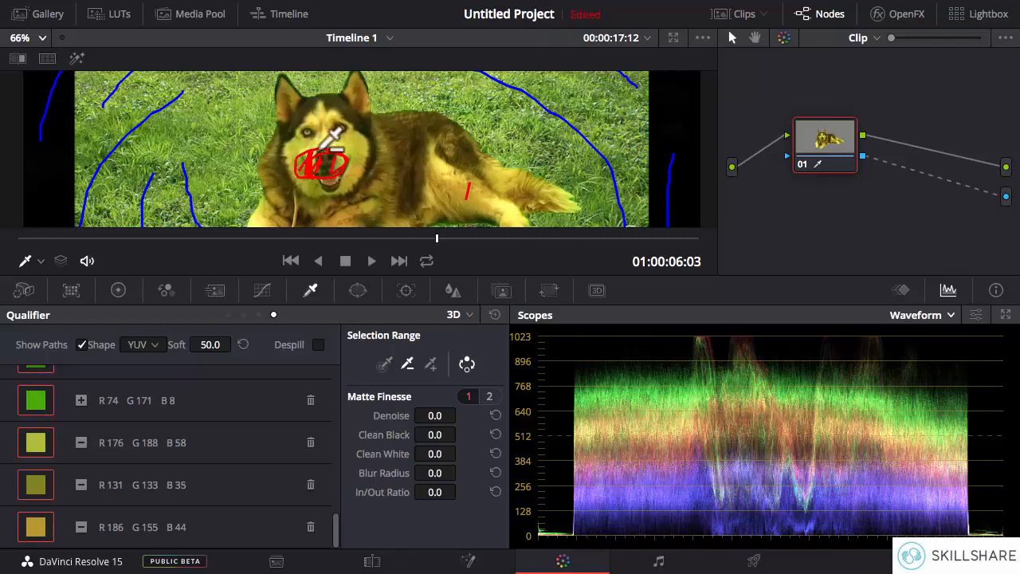
{"action": "left_click", "coordinate": [344, 165]}
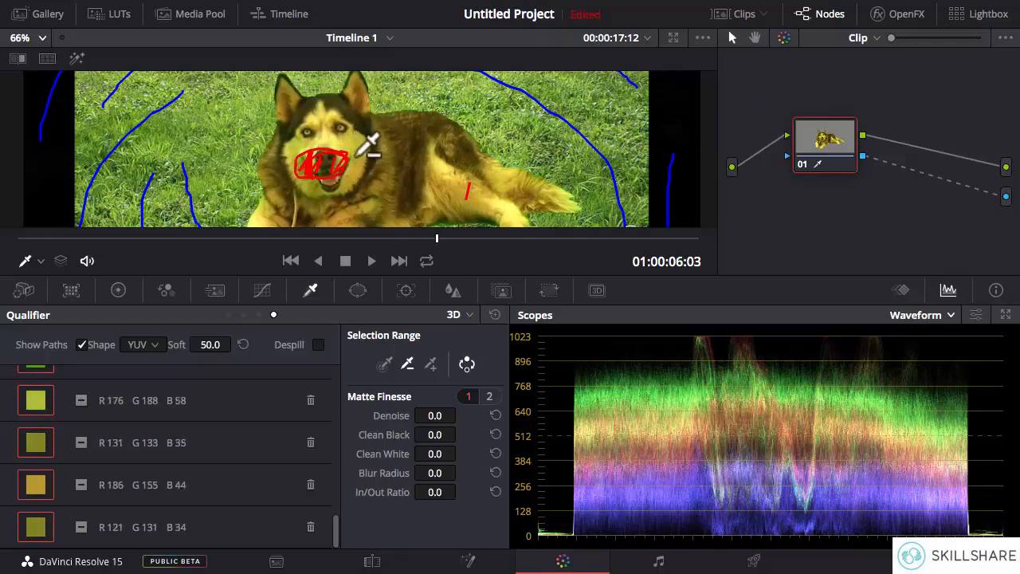
{"action": "left_click", "coordinate": [327, 164]}
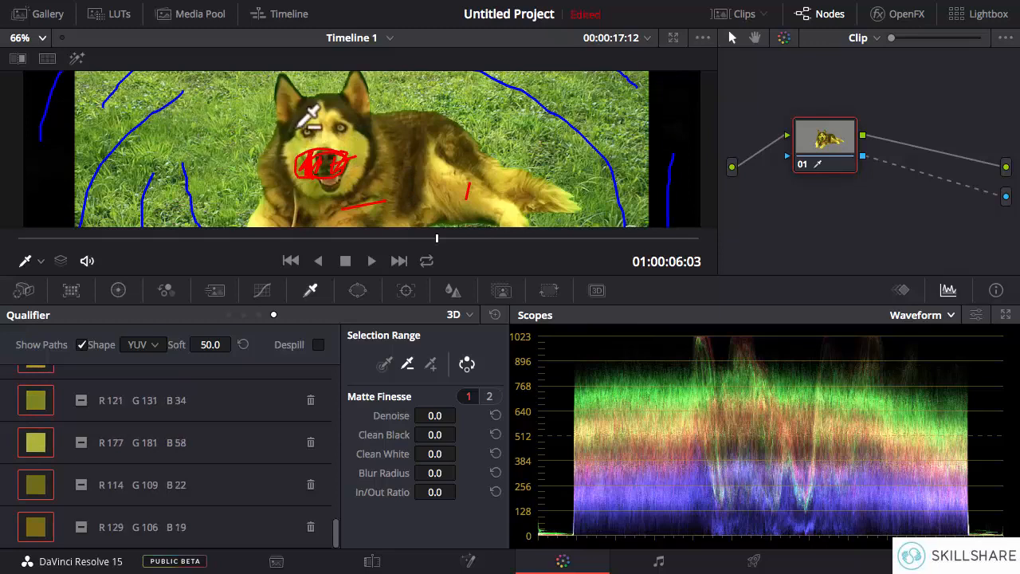
{"action": "scroll", "coordinate": [303, 123], "scroll_direction": "down", "scroll_amount": 5}
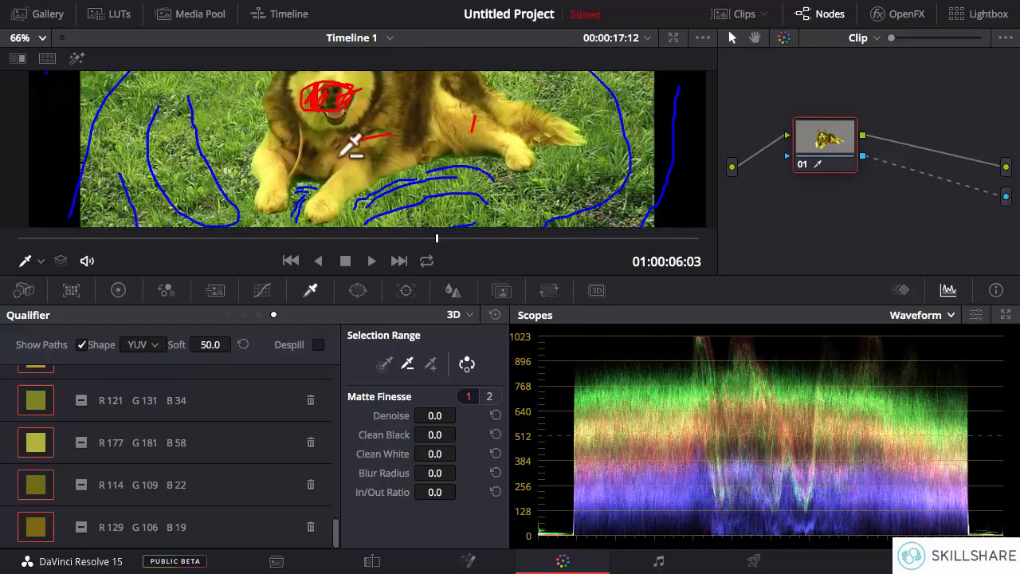
{"action": "mouse_move", "coordinate": [350, 146]}
{"action": "left_mouse_down"}
{"action": "mouse_move", "coordinate": [326, 110]}
{"action": "mouse_move", "coordinate": [338, 114]}
{"action": "mouse_move", "coordinate": [324, 107]}
{"action": "mouse_move", "coordinate": [323, 118]}
{"action": "left_mouse_up"}
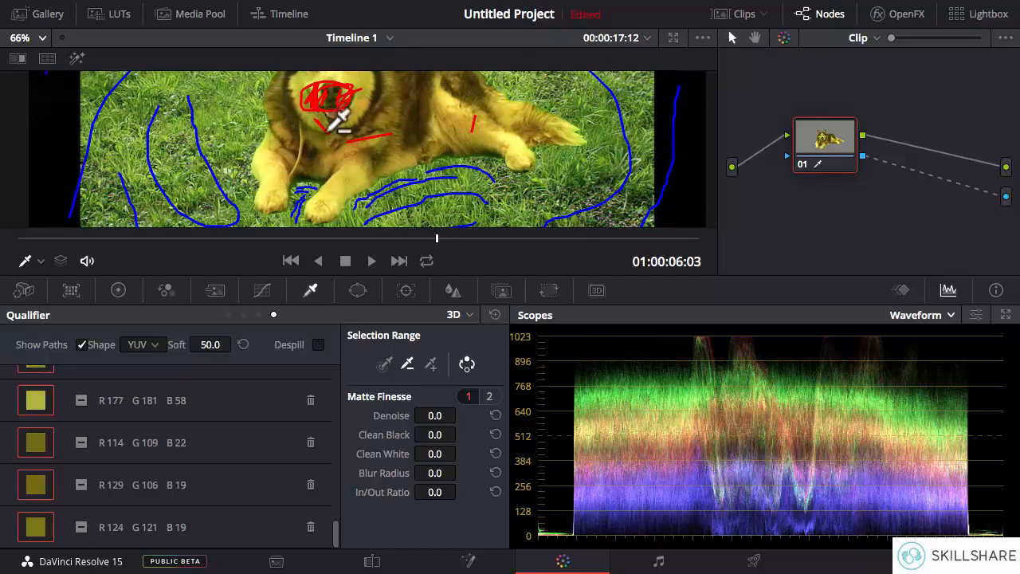
Subtract the fur colours of the dog's side and front legs from the 3D key with short strokes
{"action": "left_click_drag", "start_coordinate": [420, 112], "coordinate": [393, 123]}
{"action": "left_click", "coordinate": [372, 167]}
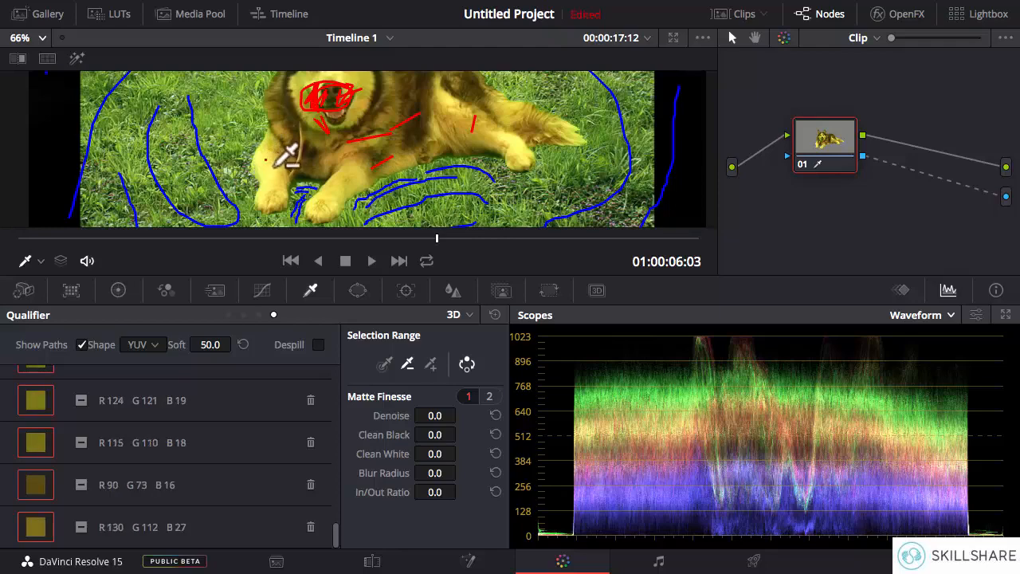
{"action": "left_click_drag", "start_coordinate": [259, 163], "coordinate": [269, 182]}
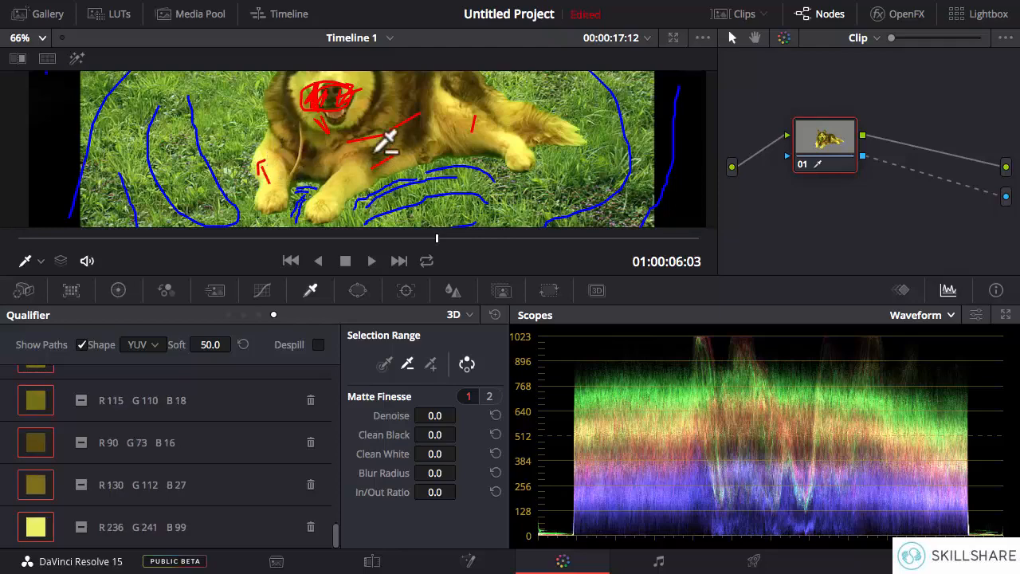
Subtract the fur colours on both sides of the dog's face from the 3D key and turn on Despill
{"action": "scroll", "coordinate": [414, 138], "scroll_direction": "up", "scroll_amount": 3}
{"action": "scroll", "coordinate": [414, 139], "scroll_direction": "right", "scroll_amount": 2}
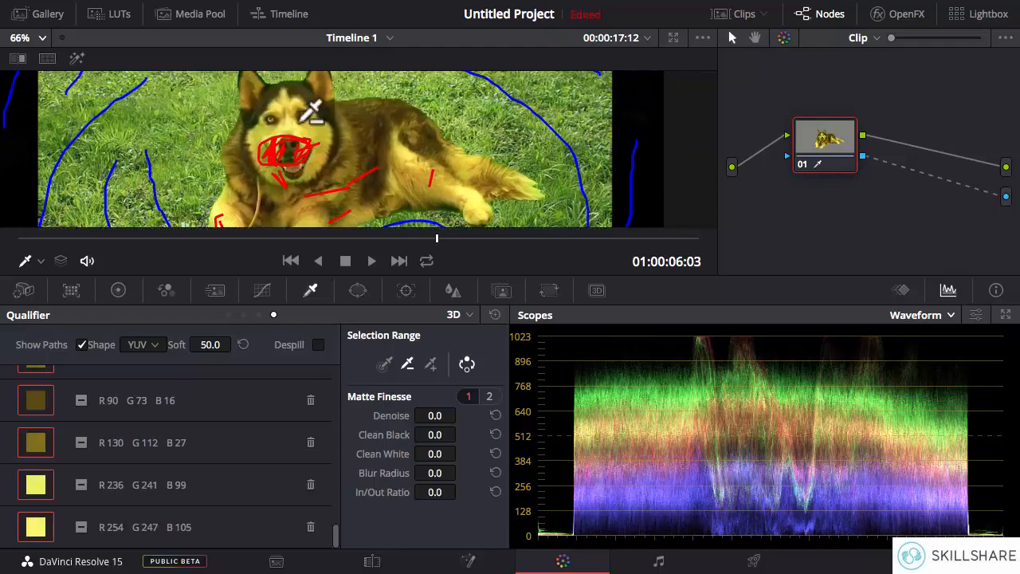
{"action": "left_click_drag", "start_coordinate": [316, 130], "coordinate": [326, 144]}
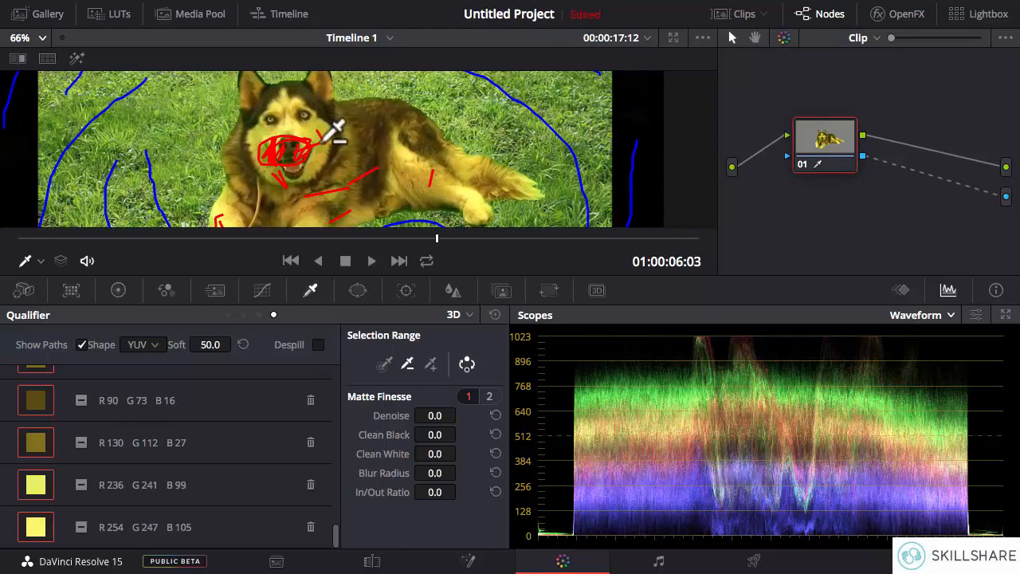
{"action": "left_click", "coordinate": [257, 123]}
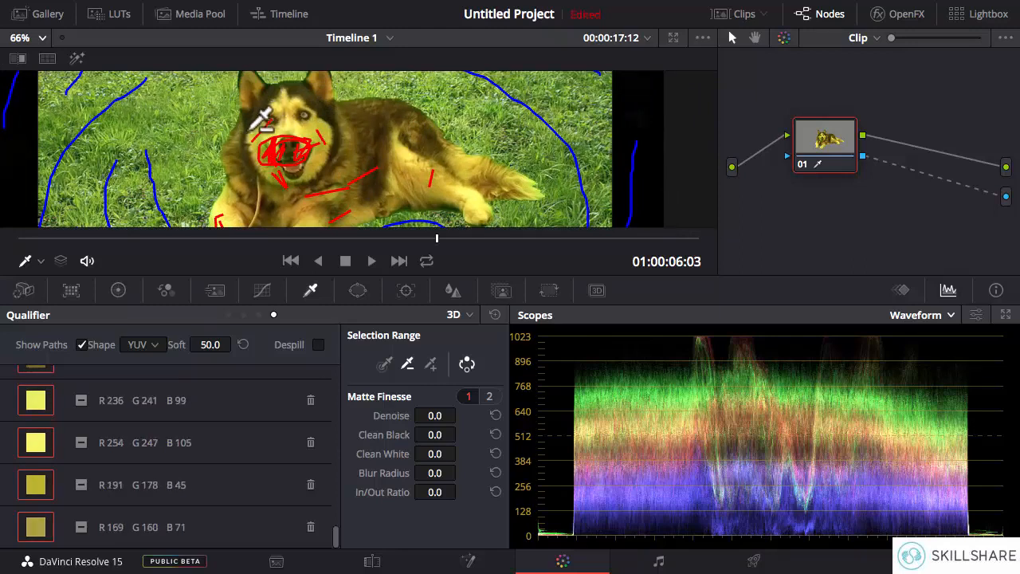
{"action": "mouse_move", "coordinate": [254, 127]}
{"action": "left_mouse_down"}
{"action": "mouse_move", "coordinate": [261, 139]}
{"action": "mouse_move", "coordinate": [265, 116]}
{"action": "left_mouse_up"}
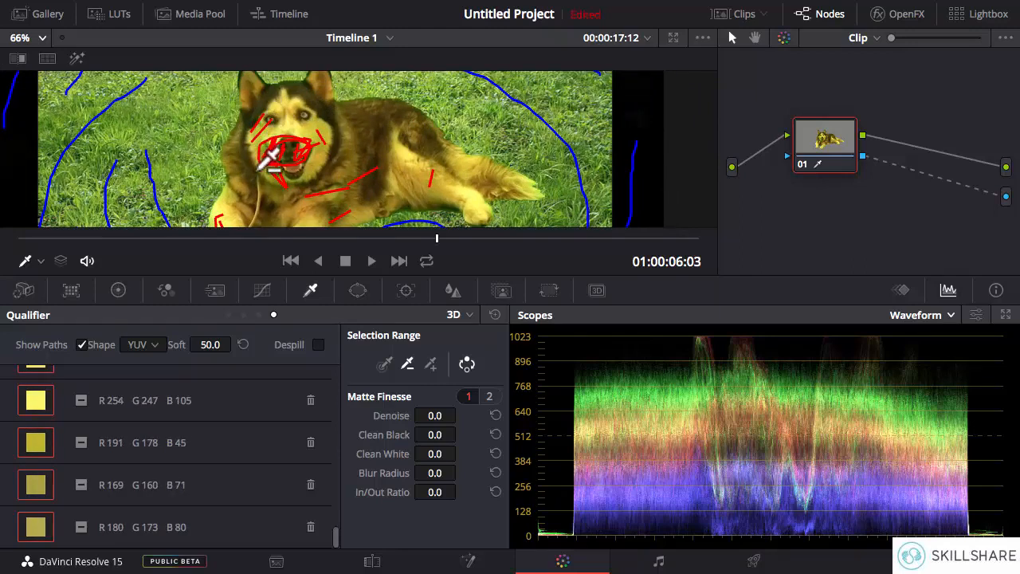
{"action": "left_click_drag", "start_coordinate": [257, 170], "coordinate": [266, 120]}
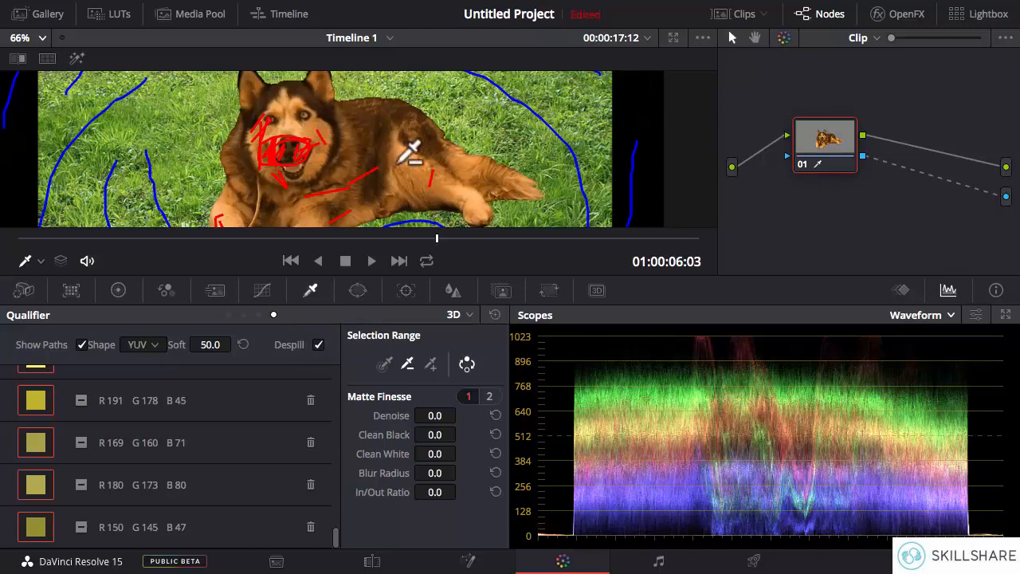
Inspect the key edges up close along the dog's back, tail, belly and hind leg
{"action": "scroll", "coordinate": [411, 153], "scroll_direction": "up", "scroll_amount": 1}
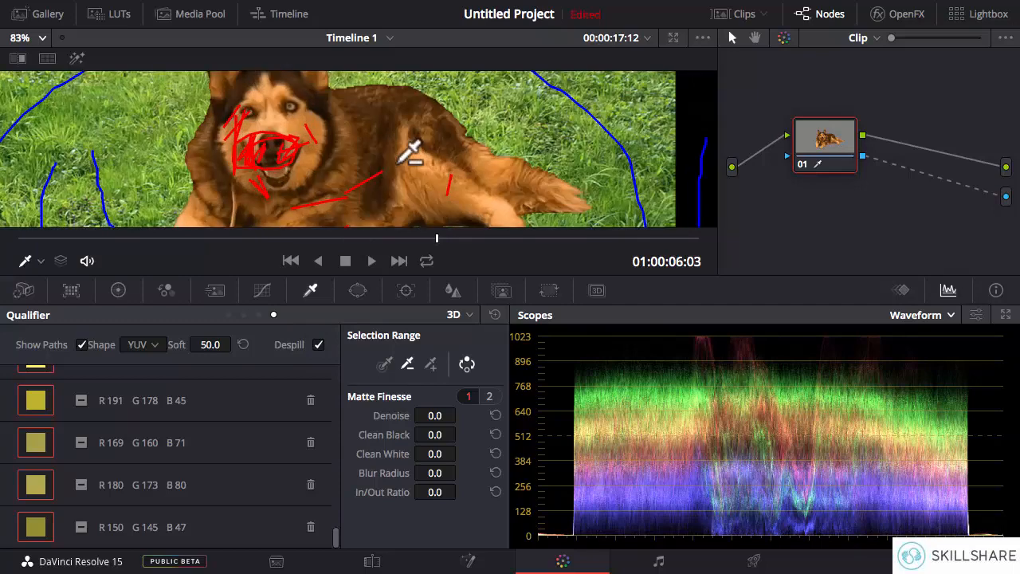
{"action": "scroll", "coordinate": [411, 153], "scroll_direction": "up", "scroll_amount": 4}
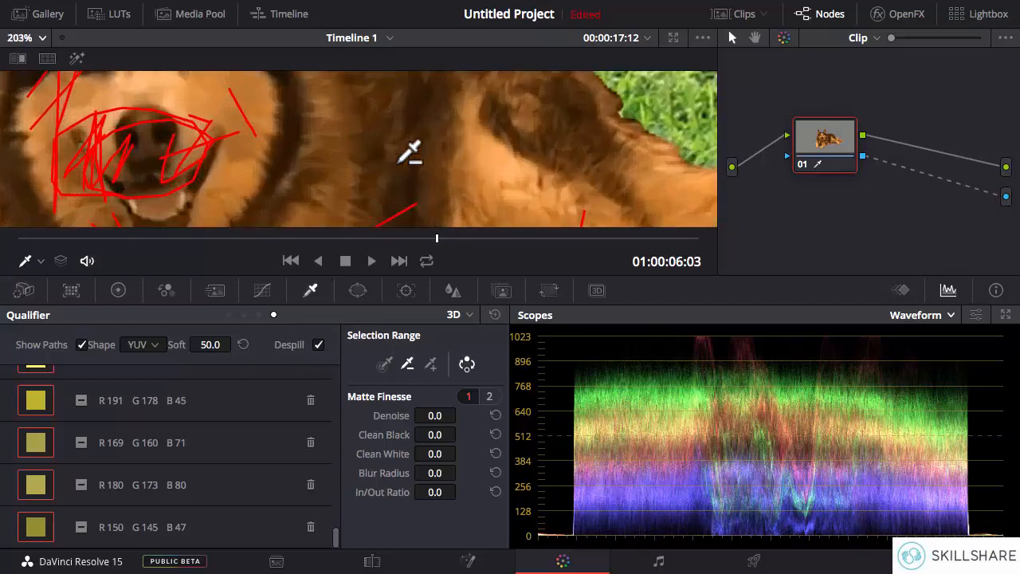
{"action": "mouse_move", "coordinate": [454, 103]}
{"action": "left_mouse_down"}
{"action": "mouse_move", "coordinate": [388, 173]}
{"action": "mouse_move", "coordinate": [456, 102]}
{"action": "mouse_move", "coordinate": [312, 100]}
{"action": "left_mouse_up"}
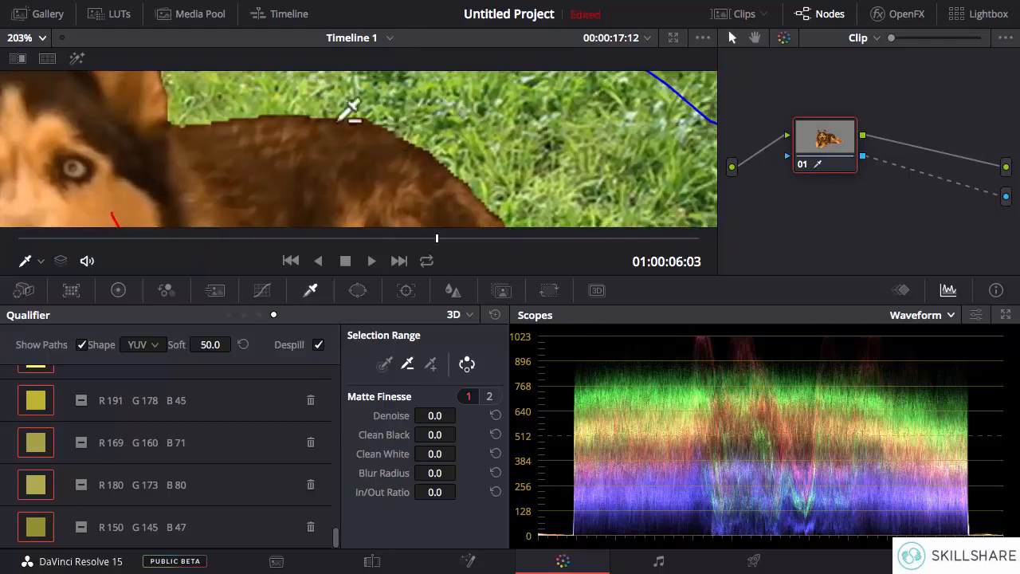
{"action": "scroll", "coordinate": [413, 147], "scroll_direction": "down", "scroll_amount": 5}
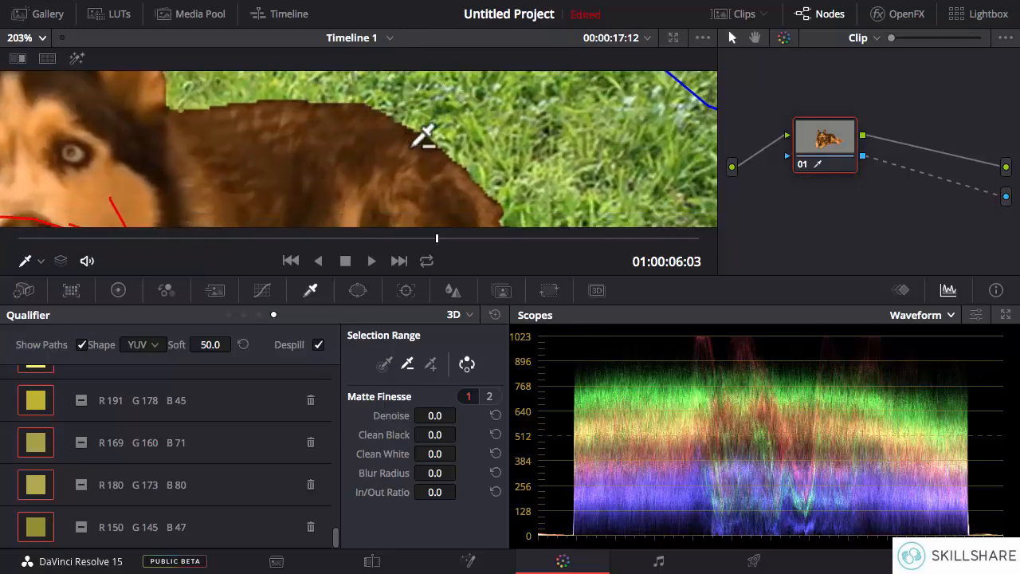
{"action": "scroll", "coordinate": [424, 137], "scroll_direction": "down", "scroll_amount": 10}
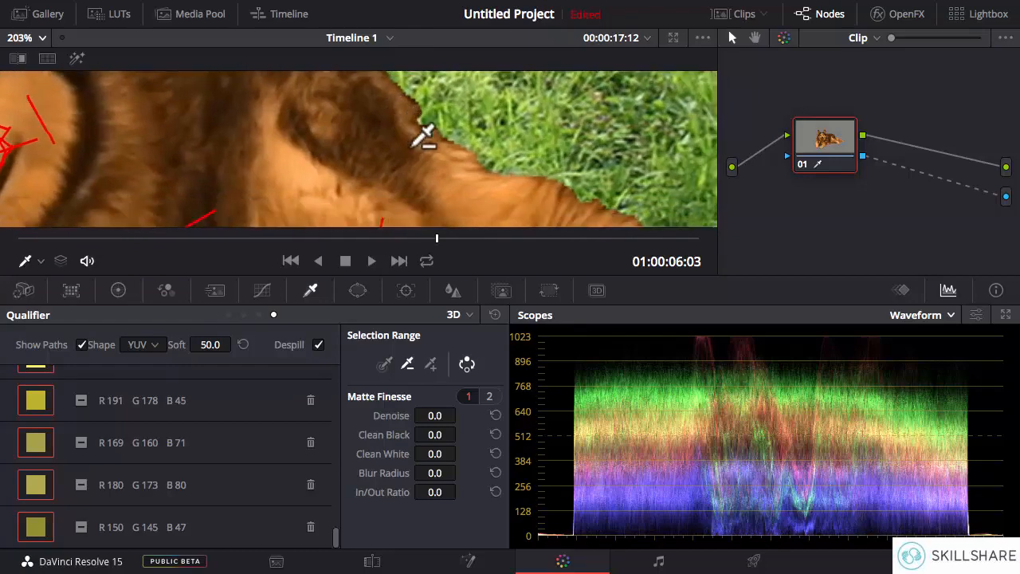
{"action": "scroll", "coordinate": [424, 137], "scroll_direction": "down", "scroll_amount": 5}
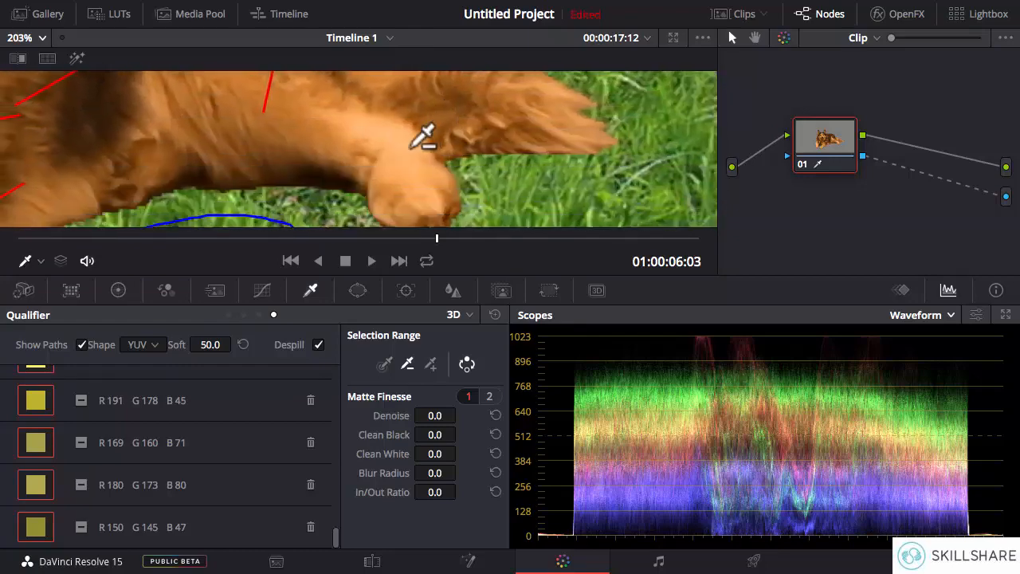
{"action": "scroll", "coordinate": [424, 137], "scroll_direction": "down", "scroll_amount": 6}
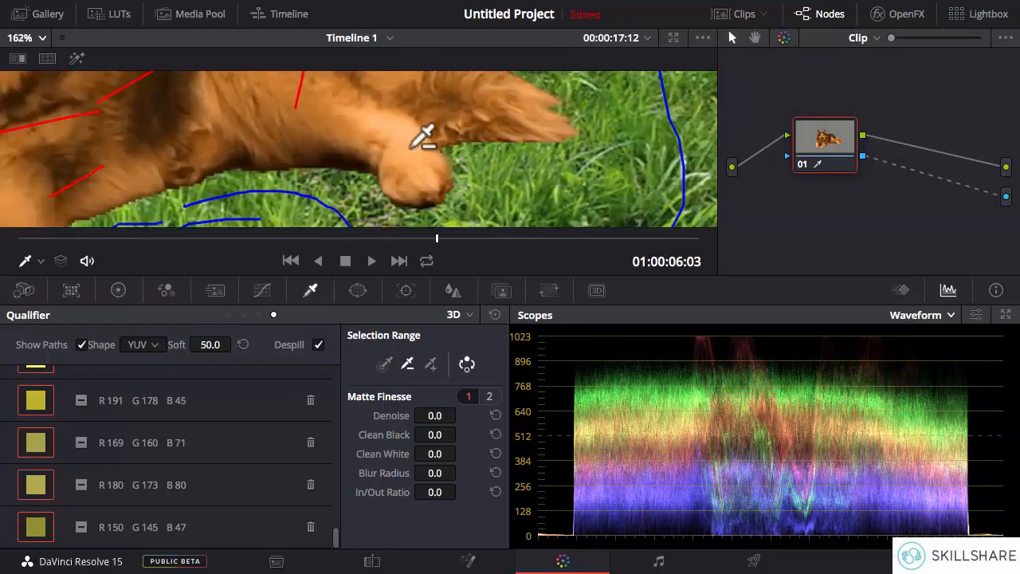
{"action": "scroll", "coordinate": [441, 121], "scroll_direction": "up", "scroll_amount": 8}
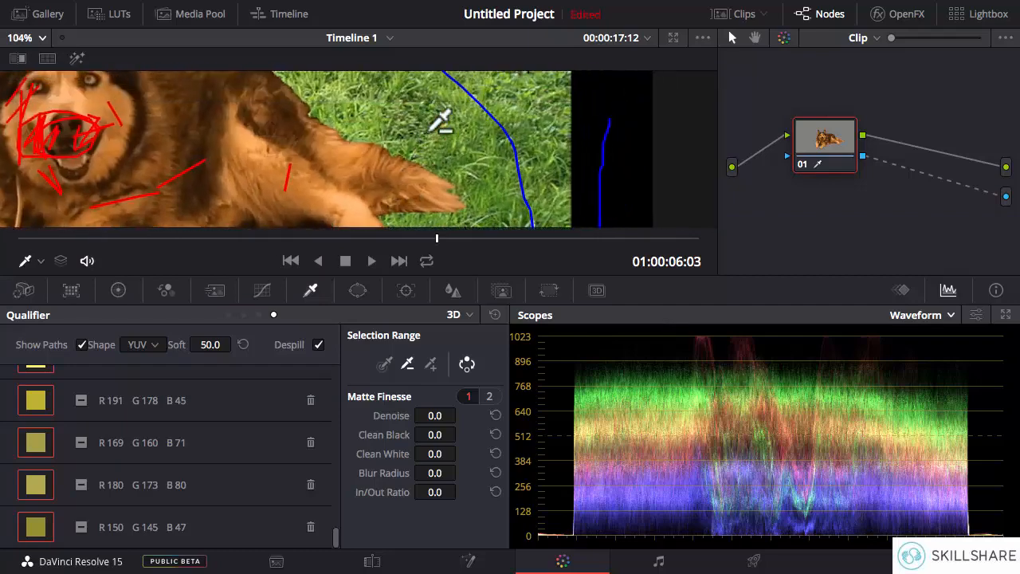
{"action": "scroll", "coordinate": [441, 121], "scroll_direction": "up", "scroll_amount": 4}
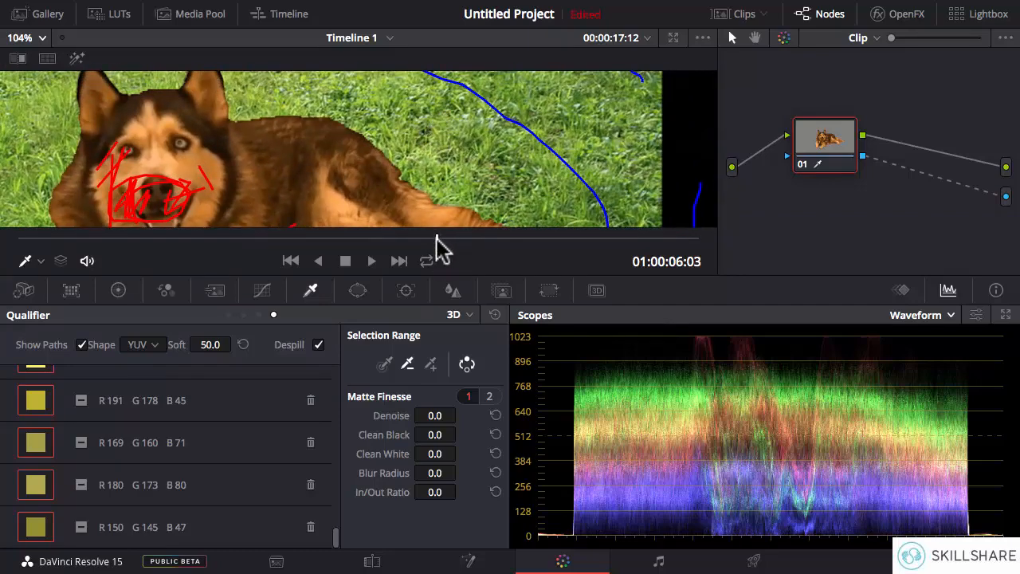
At 01:00:01:16, set the Matte Finesse Denoise to 3.6, and move the playhead to 01:00:01:23
{"action": "left_click_drag", "start_coordinate": [437, 236], "coordinate": [122, 238]}
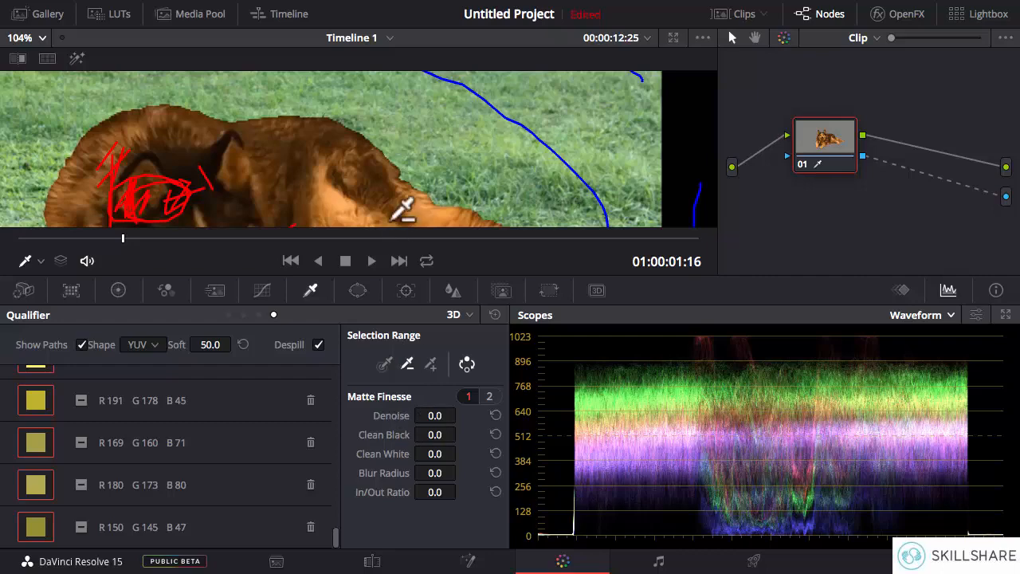
{"action": "scroll", "coordinate": [403, 209], "scroll_direction": "up", "scroll_amount": 5}
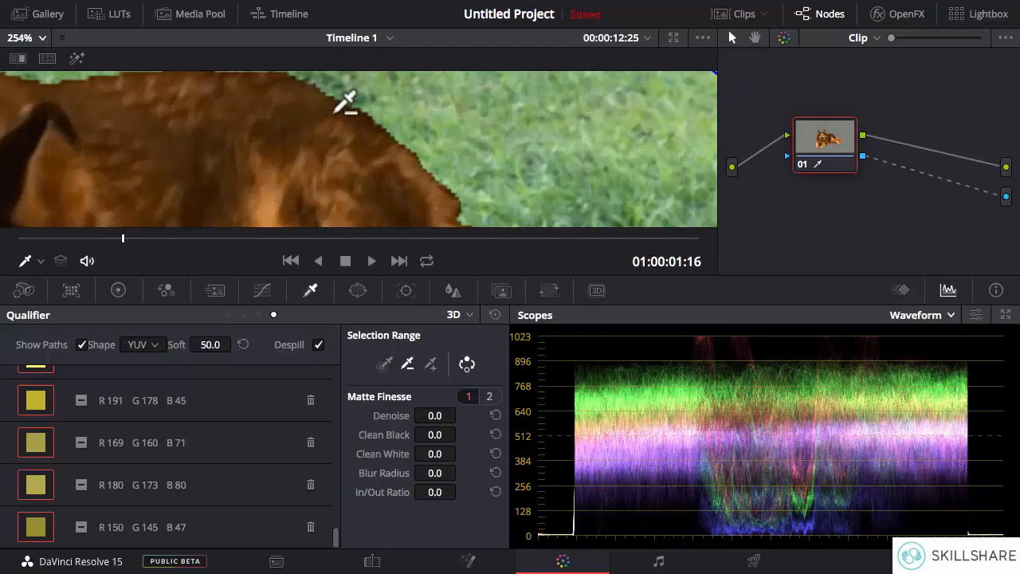
{"action": "scroll", "coordinate": [403, 134], "scroll_direction": "down", "scroll_amount": 1}
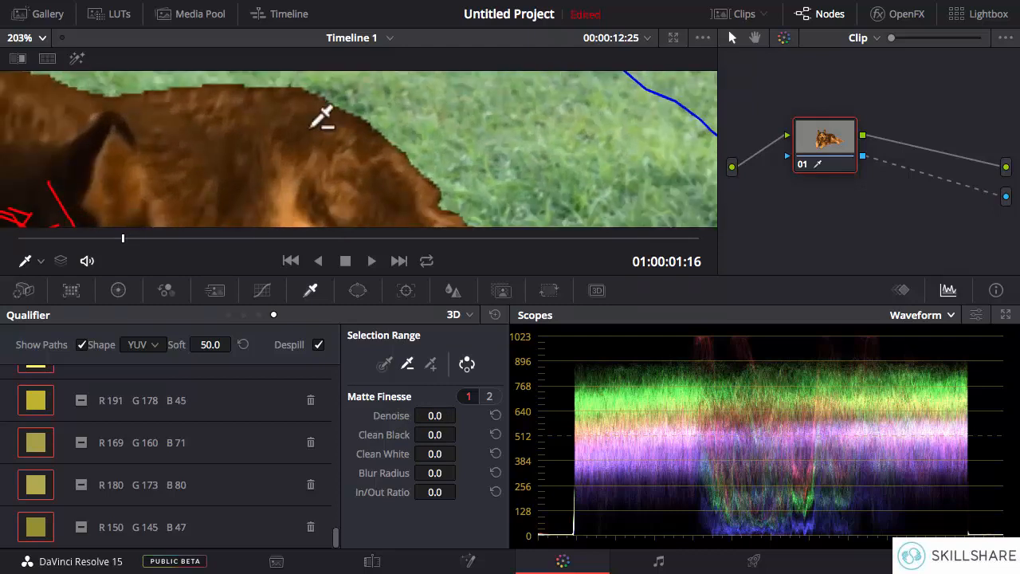
{"action": "scroll", "coordinate": [312, 128], "scroll_direction": "left", "scroll_amount": 3}
{"action": "scroll", "coordinate": [323, 120], "scroll_direction": "left", "scroll_amount": 2}
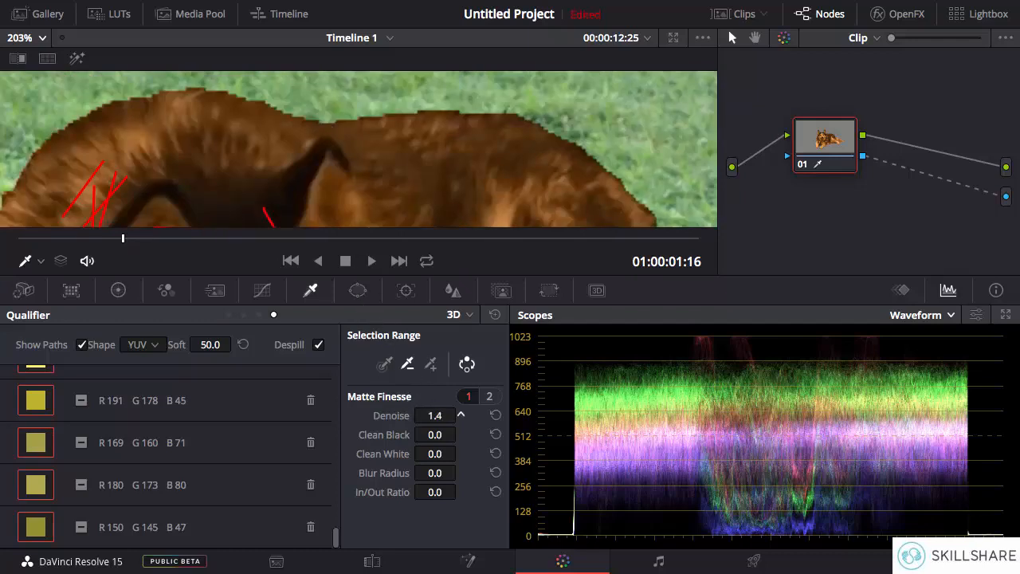
{"action": "left_click_drag", "start_coordinate": [431, 415], "coordinate": [461, 415]}
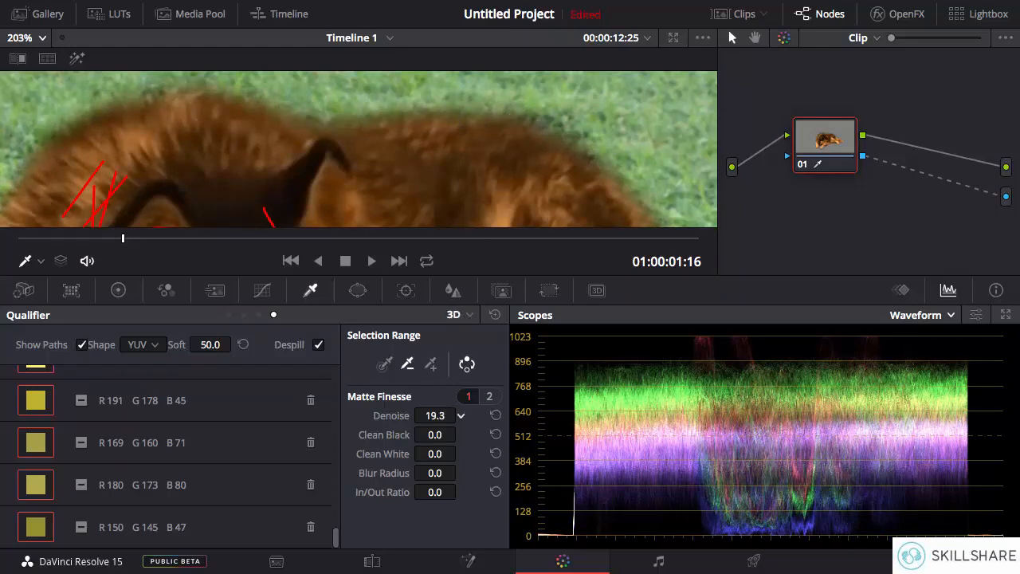
{"action": "left_click_drag", "start_coordinate": [461, 415], "coordinate": [419, 470]}
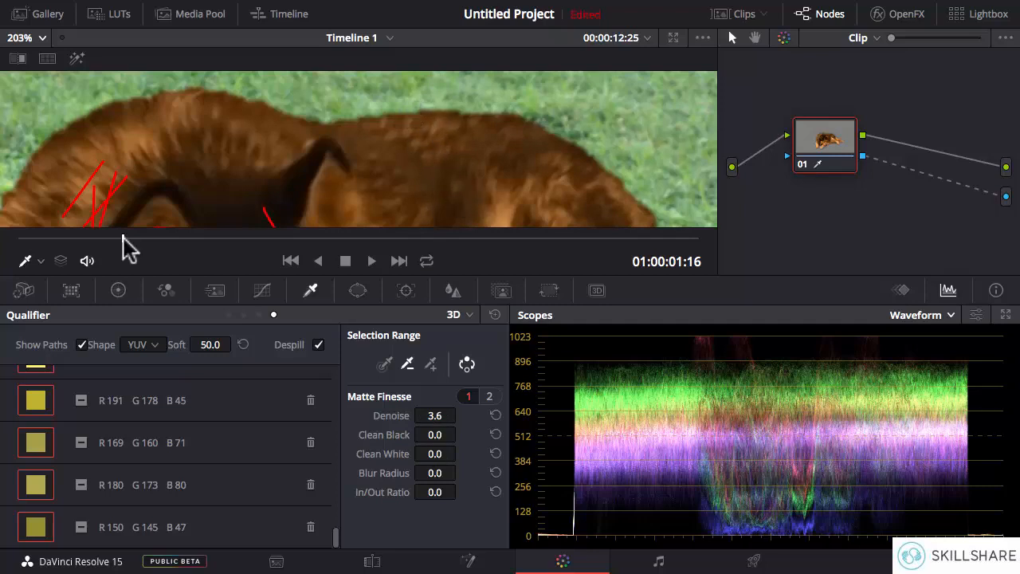
{"action": "mouse_move", "coordinate": [123, 236]}
{"action": "left_mouse_down"}
{"action": "mouse_move", "coordinate": [79, 237]}
{"action": "mouse_move", "coordinate": [137, 238]}
{"action": "left_mouse_up"}
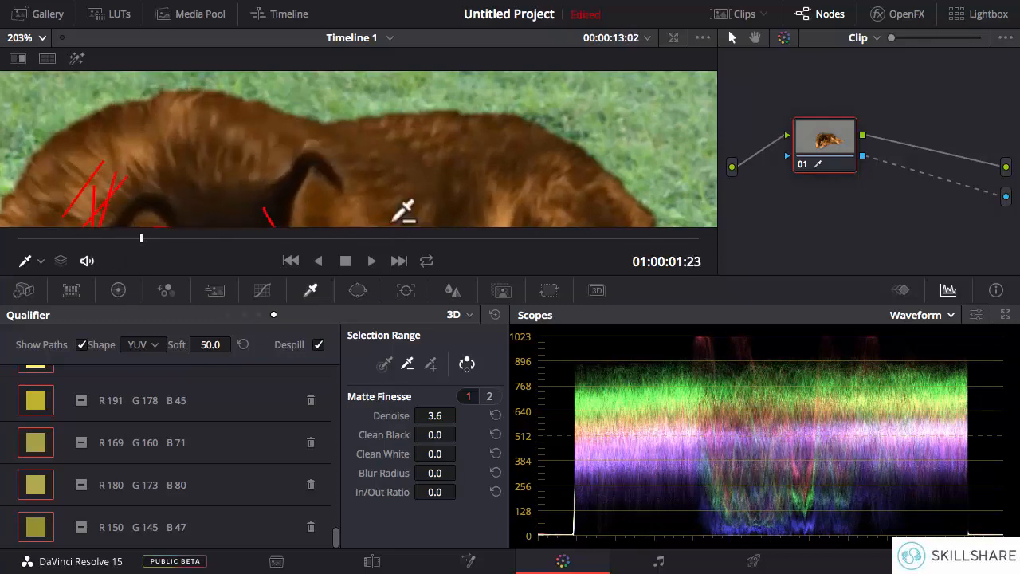
Try raising the Matte Finesse Clean Black to 16.9, and reset it
{"action": "scroll", "coordinate": [403, 211], "scroll_direction": "down", "scroll_amount": 2}
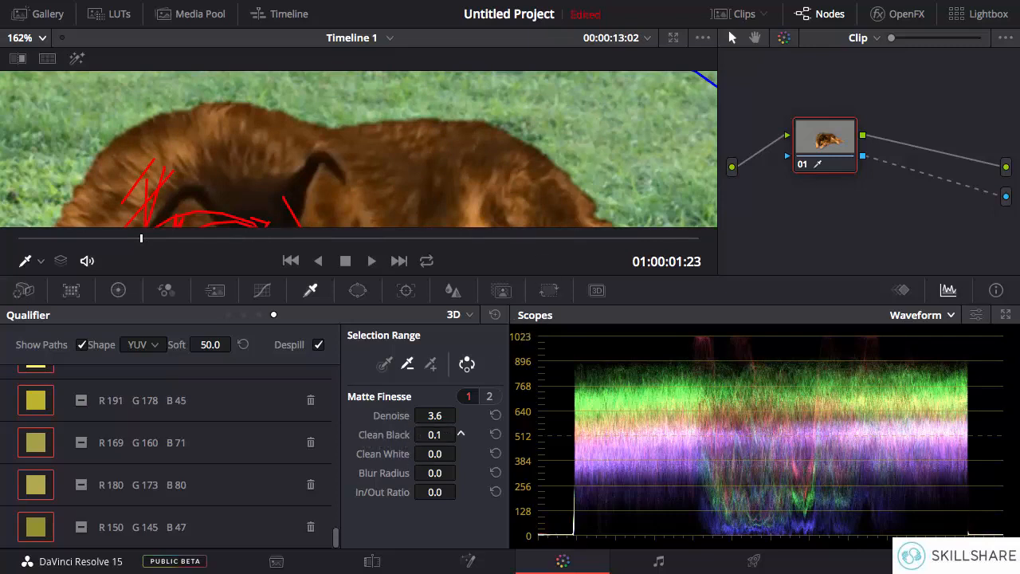
{"action": "left_click_drag", "start_coordinate": [461, 435], "coordinate": [378, 432]}
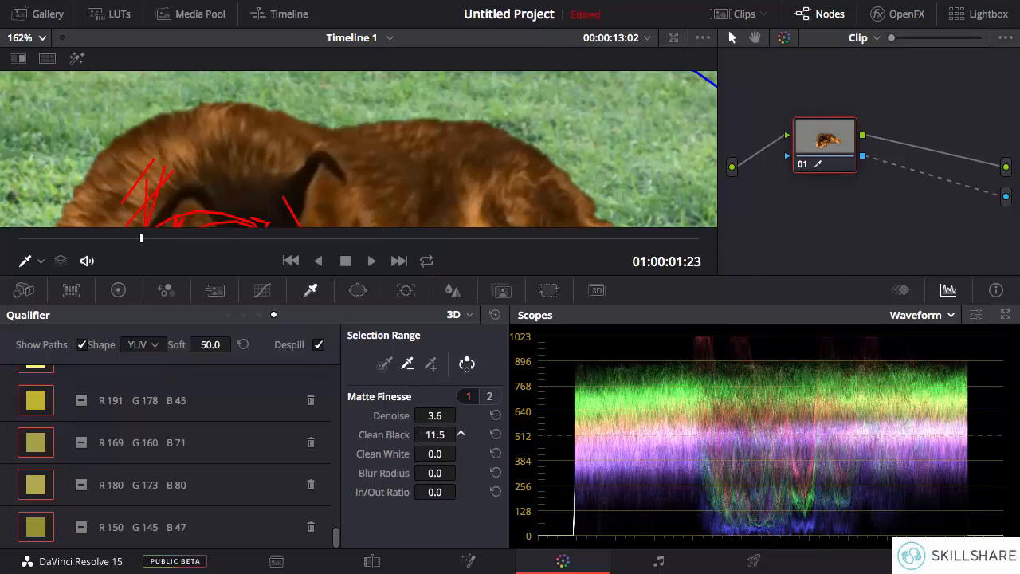
{"action": "left_click_drag", "start_coordinate": [461, 434], "coordinate": [461, 433]}
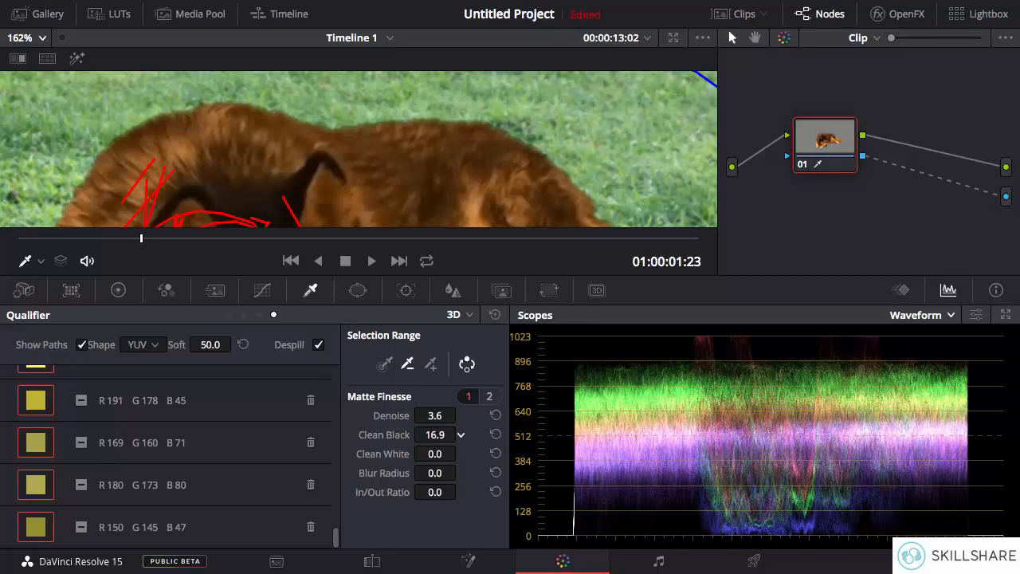
{"action": "left_click", "coordinate": [495, 435]}
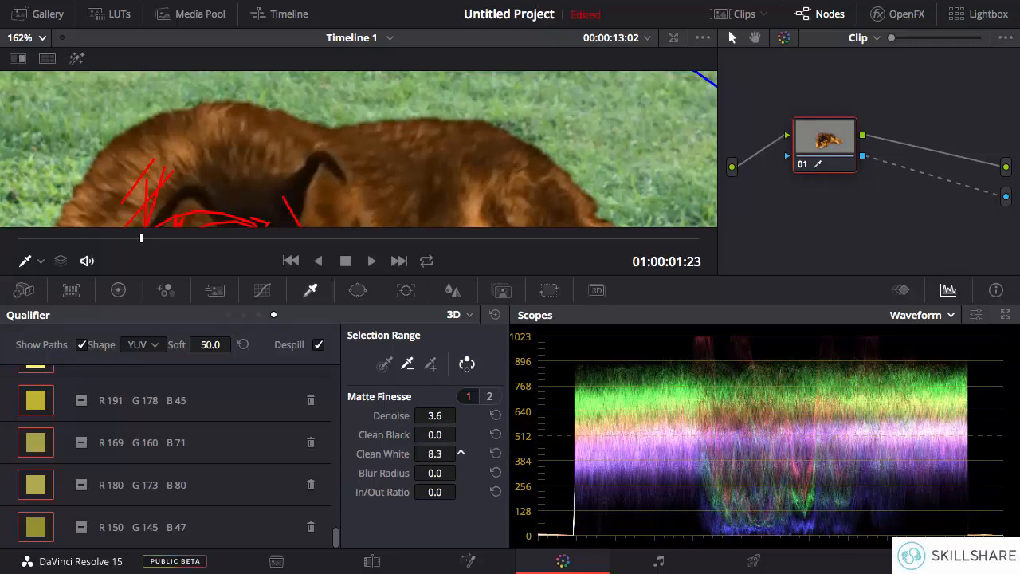
Set the Matte Finesse Clean White to 15.8 and Blur Radius to 36.2
{"action": "left_click_drag", "start_coordinate": [460, 454], "coordinate": [461, 453]}
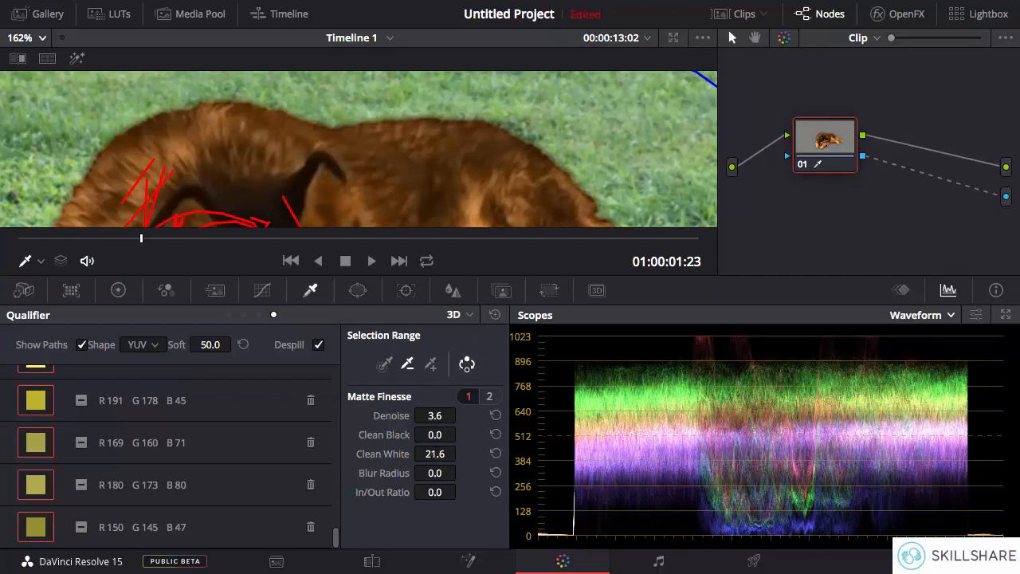
{"action": "left_click_drag", "start_coordinate": [461, 453], "coordinate": [444, 467]}
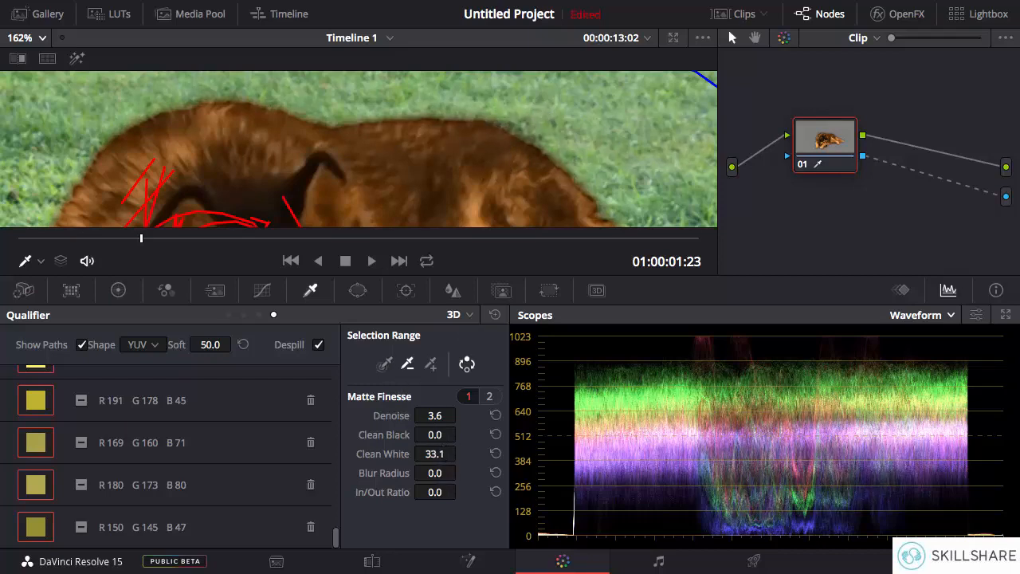
{"action": "left_click_drag", "start_coordinate": [434, 454], "coordinate": [420, 454]}
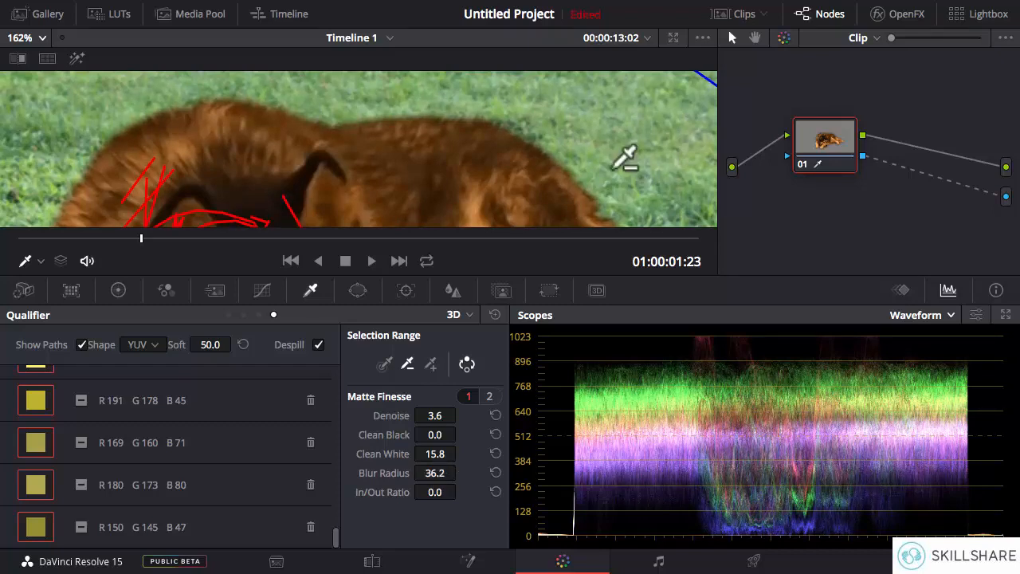
Set the Matte Finesse In/Out Ratio to 2.7 and fit the whole frame in the viewer
{"action": "scroll", "coordinate": [625, 157], "scroll_direction": "down", "scroll_amount": 5}
{"action": "scroll", "coordinate": [625, 157], "scroll_direction": "up", "scroll_amount": 3}
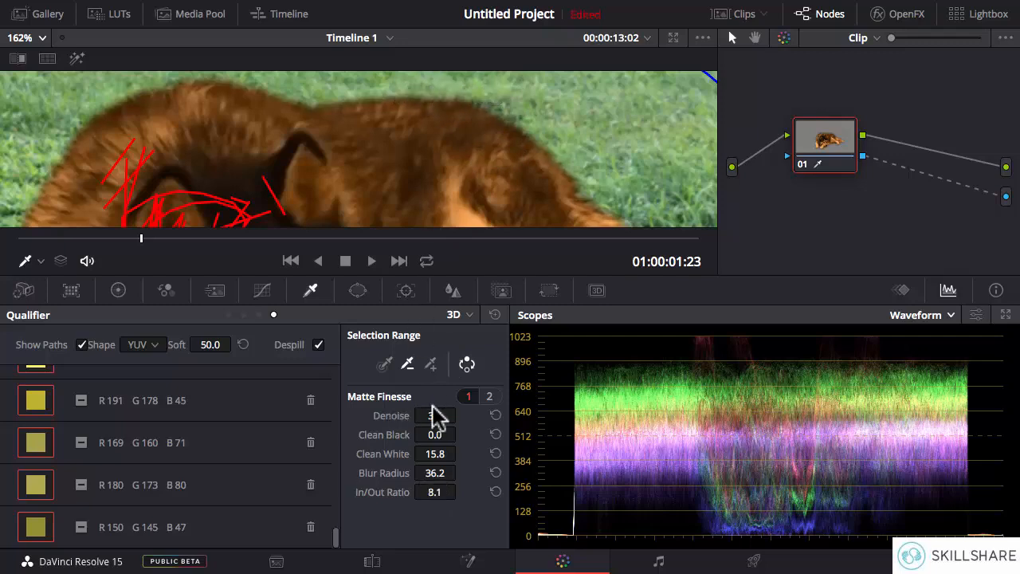
{"action": "mouse_move", "coordinate": [435, 490]}
{"action": "left_mouse_down"}
{"action": "mouse_move", "coordinate": [470, 489]}
{"action": "mouse_move", "coordinate": [419, 491]}
{"action": "left_mouse_up"}
{"action": "left_click_drag", "start_coordinate": [436, 491], "coordinate": [414, 492]}
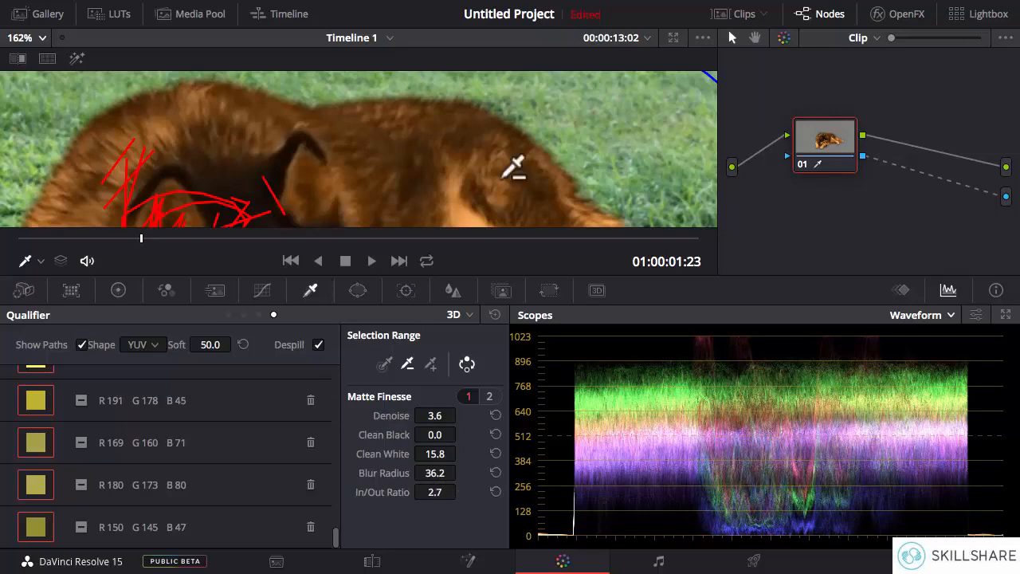
{"action": "scroll", "coordinate": [514, 167], "scroll_direction": "down", "scroll_amount": 5}
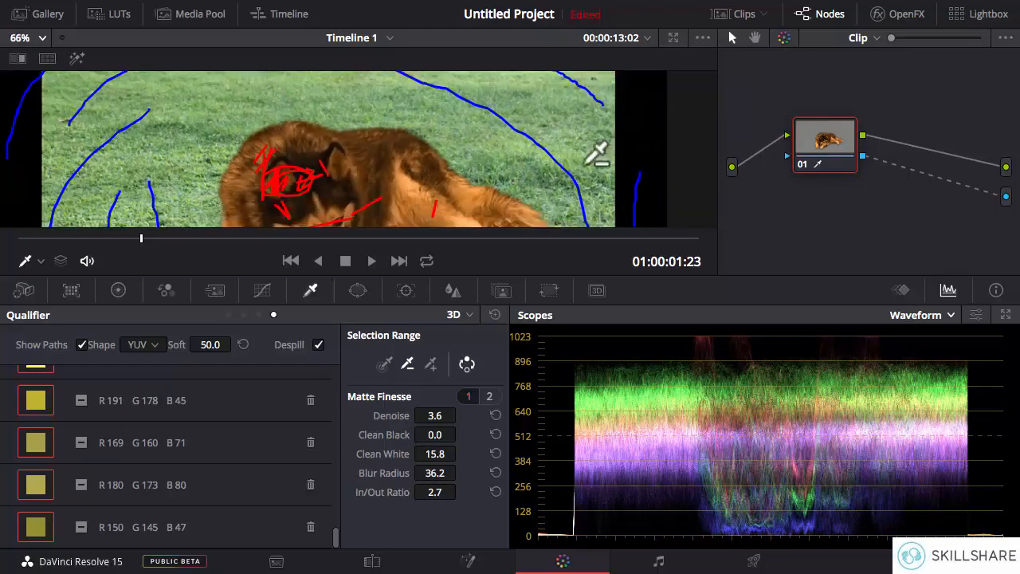
{"action": "left_click", "coordinate": [41, 37]}
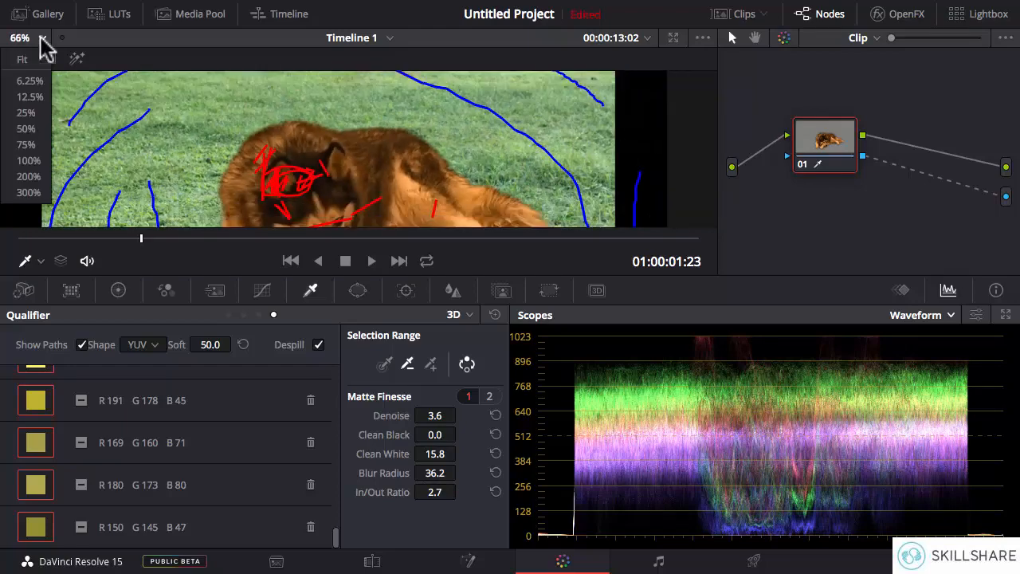
{"action": "left_click", "coordinate": [21, 60]}
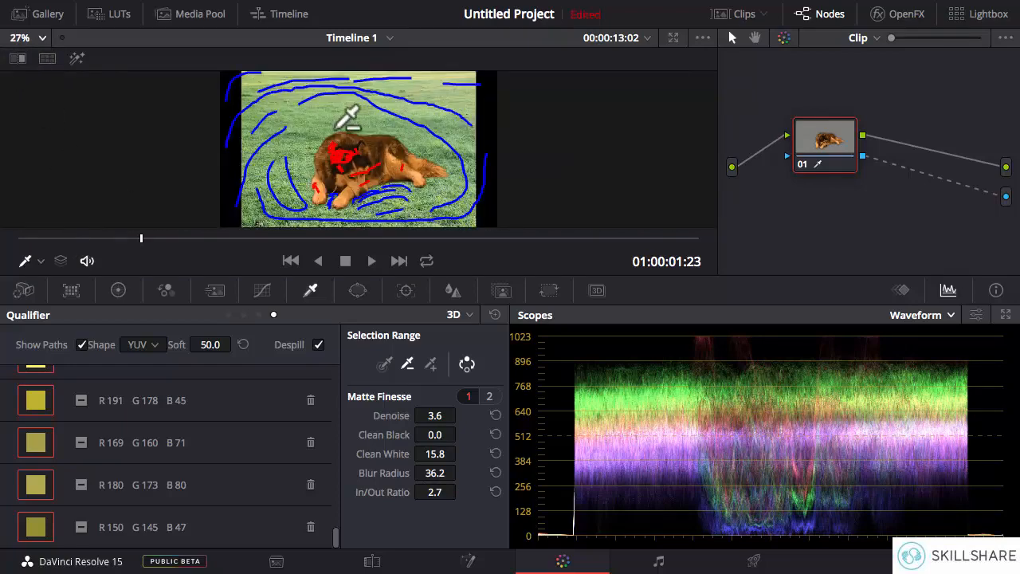
Hide the qualifier strokes in the viewer and scrub the keyed dog shot in full screen to 01:00:08:26
{"action": "left_click", "coordinate": [40, 261]}
{"action": "left_click", "coordinate": [53, 292]}
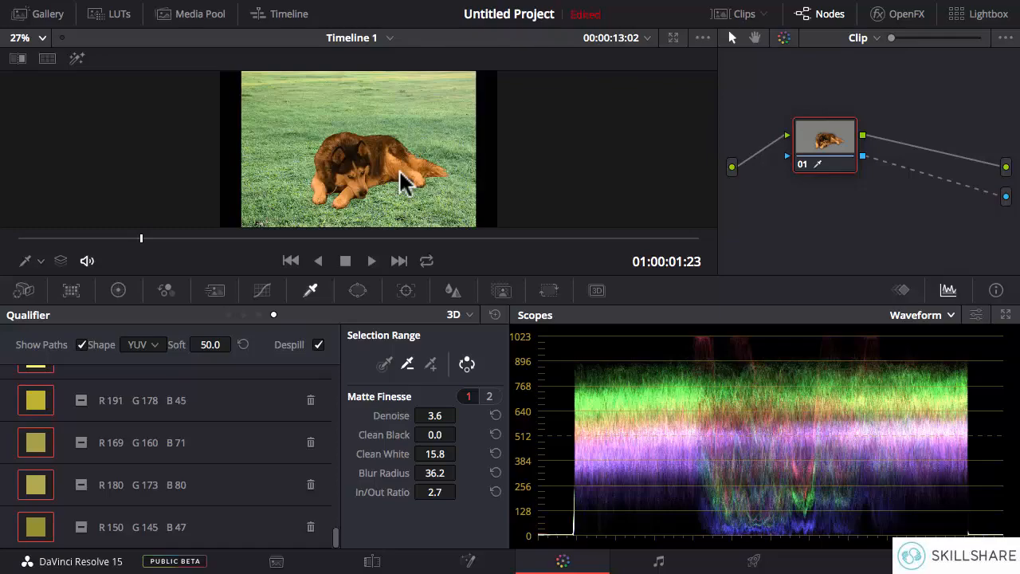
{"action": "key", "text": "ctrl+f"}
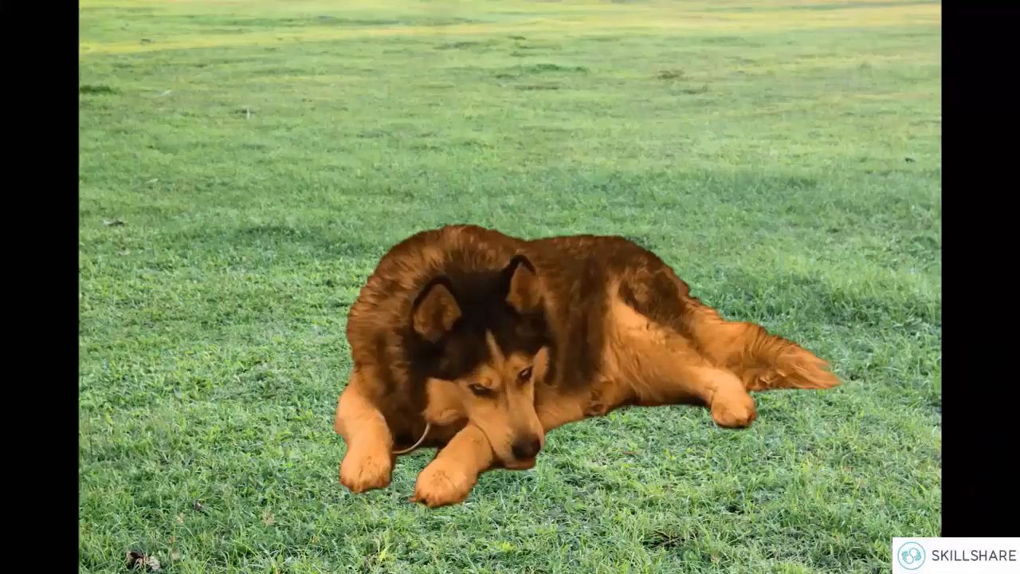
{"action": "mouse_move", "coordinate": [517, 239]}
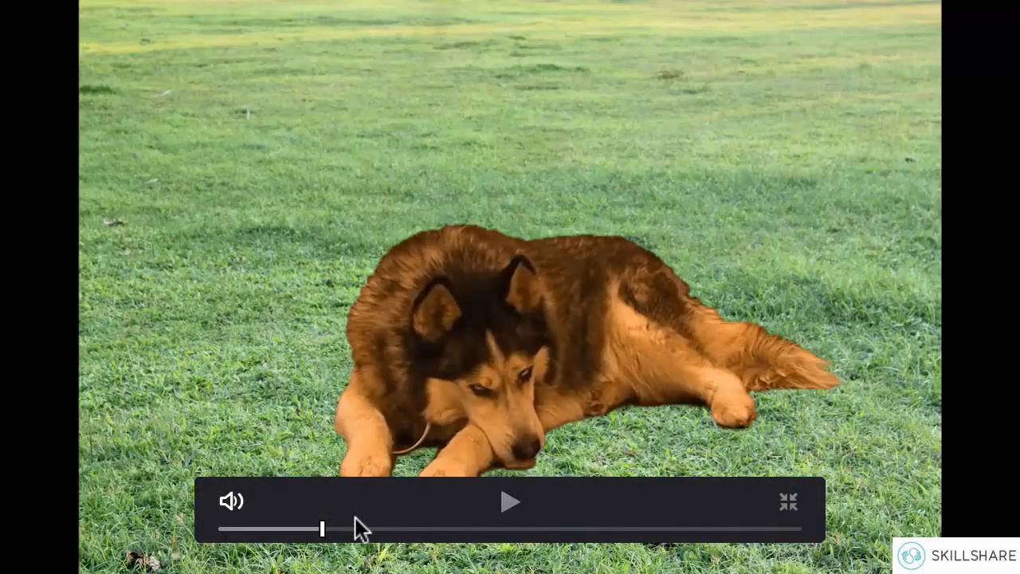
{"action": "left_click_drag", "start_coordinate": [319, 526], "coordinate": [661, 547]}
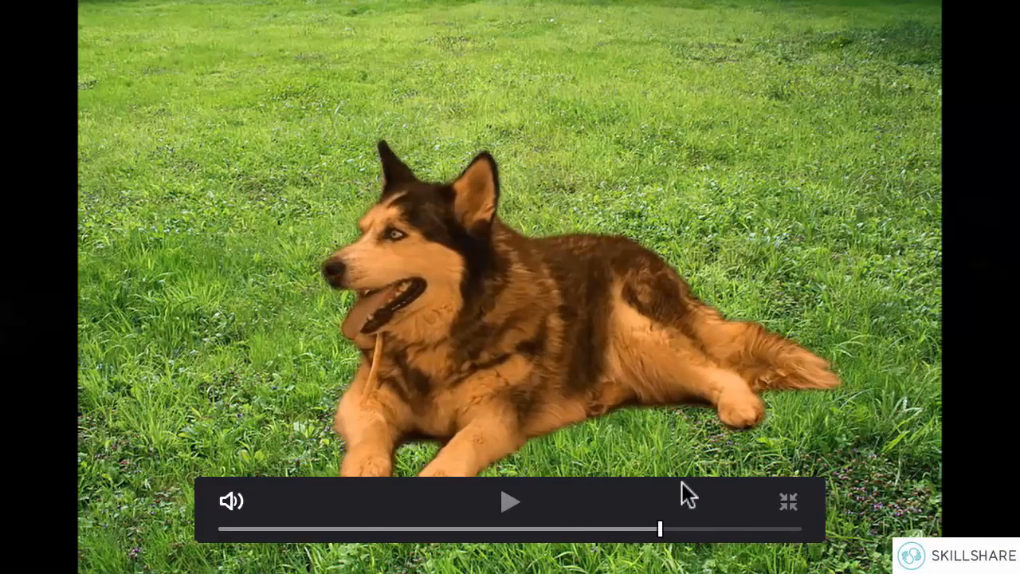
{"action": "key", "text": "Escape"}
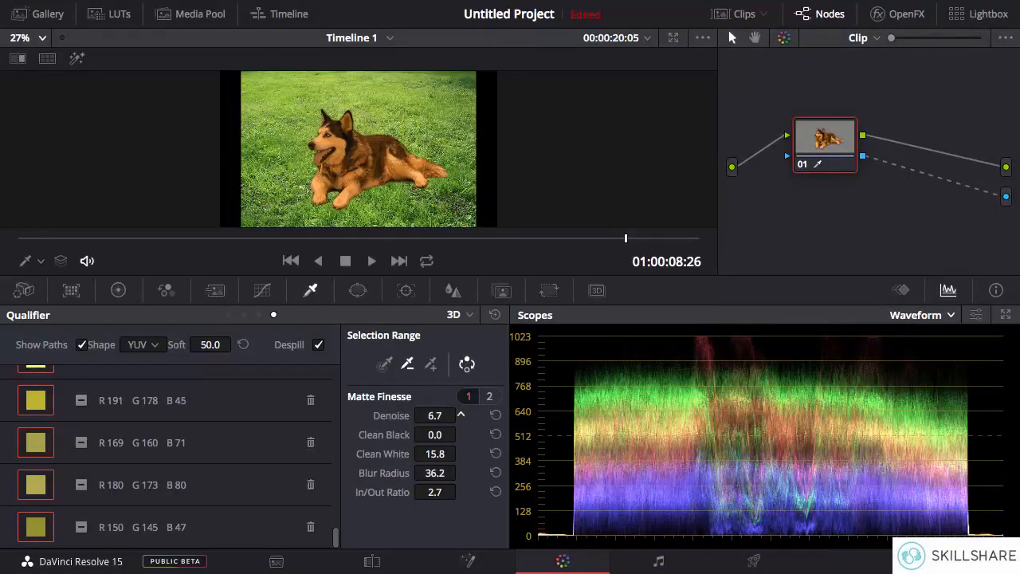
Set the Matte Finesse Denoise to 16.5 and Clean White to 20.7 while inspecting the dog's edges up close
{"action": "key", "text": "super+equal"}
{"action": "key", "text": "super+equal"}
{"action": "key", "text": "super+equal"}
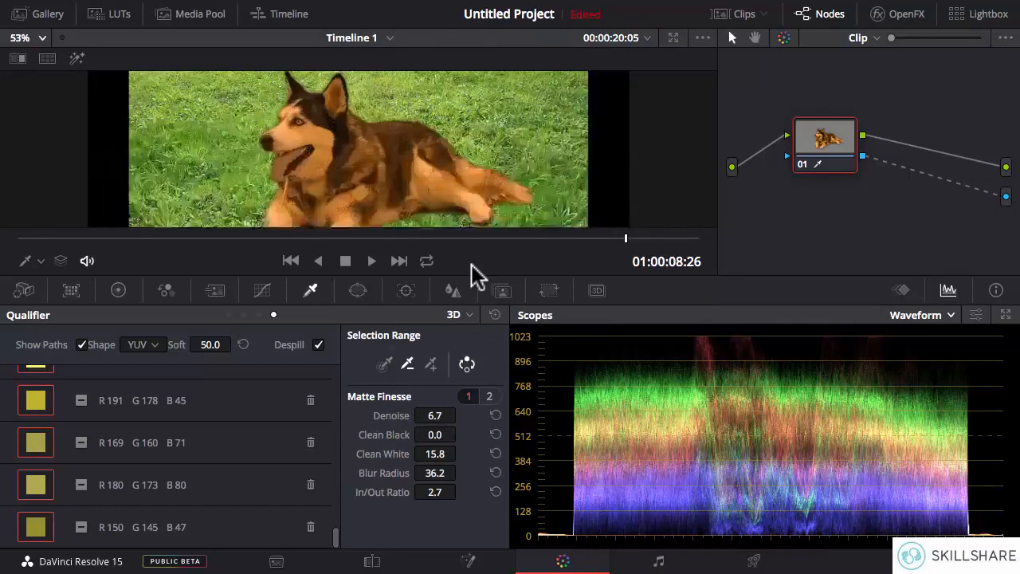
{"action": "key", "text": "super+equal"}
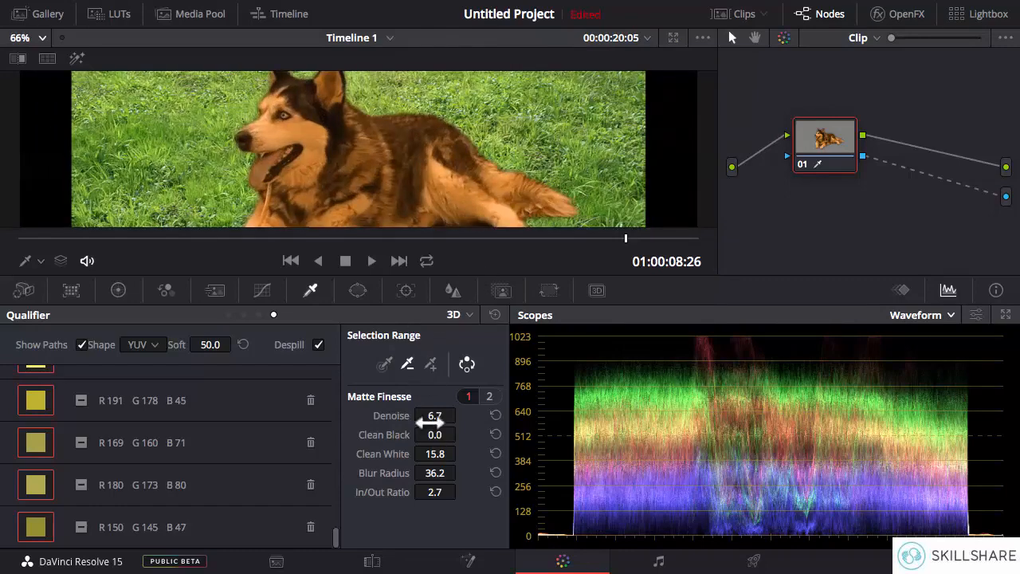
{"action": "mouse_move", "coordinate": [430, 423]}
{"action": "left_mouse_down"}
{"action": "mouse_move", "coordinate": [461, 415]}
{"action": "mouse_move", "coordinate": [427, 415]}
{"action": "left_mouse_up"}
{"action": "left_click_drag", "start_coordinate": [421, 453], "coordinate": [461, 453]}
{"action": "left_click_drag", "start_coordinate": [461, 453], "coordinate": [435, 457]}
{"action": "scroll", "coordinate": [480, 110], "scroll_direction": "up", "scroll_amount": 3}
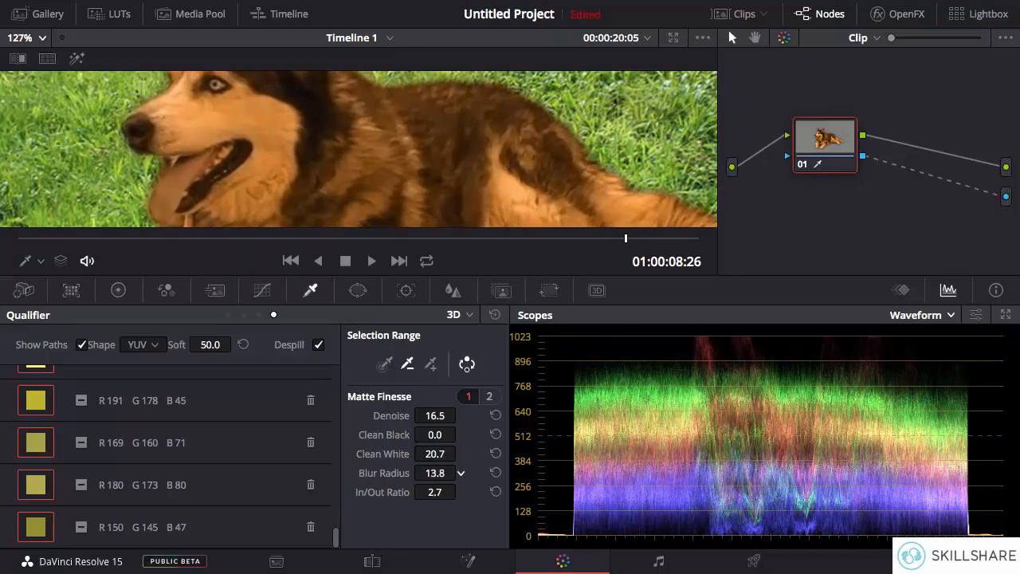
Lower the Matte Finesse Blur Radius and readjust the In/Out Ratio for the dog's edges
{"action": "left_click_drag", "start_coordinate": [249, 479], "coordinate": [242, 479]}
{"action": "left_click_drag", "start_coordinate": [435, 491], "coordinate": [285, 492]}
{"action": "left_click_drag", "start_coordinate": [435, 492], "coordinate": [528, 492]}
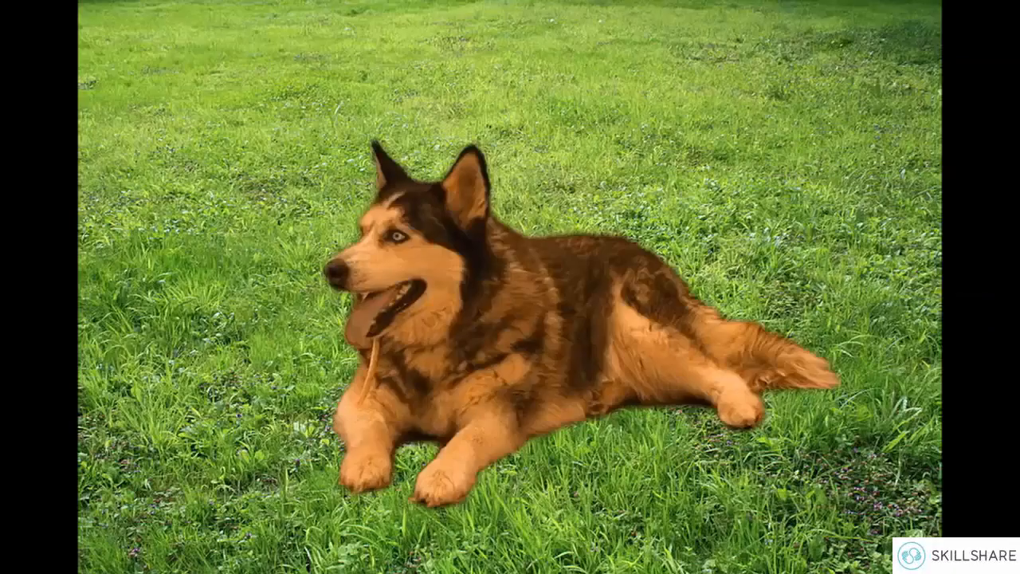
Play the composite in full screen from the start of the clip to check the refined key, and stop playback
{"action": "mouse_move", "coordinate": [417, 467]}
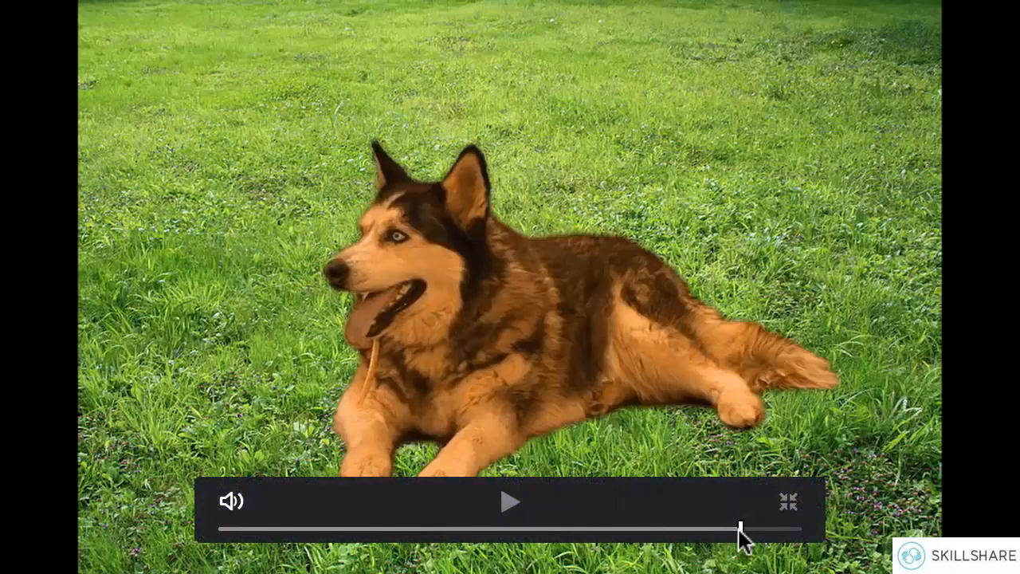
{"action": "left_click_drag", "start_coordinate": [741, 532], "coordinate": [219, 529]}
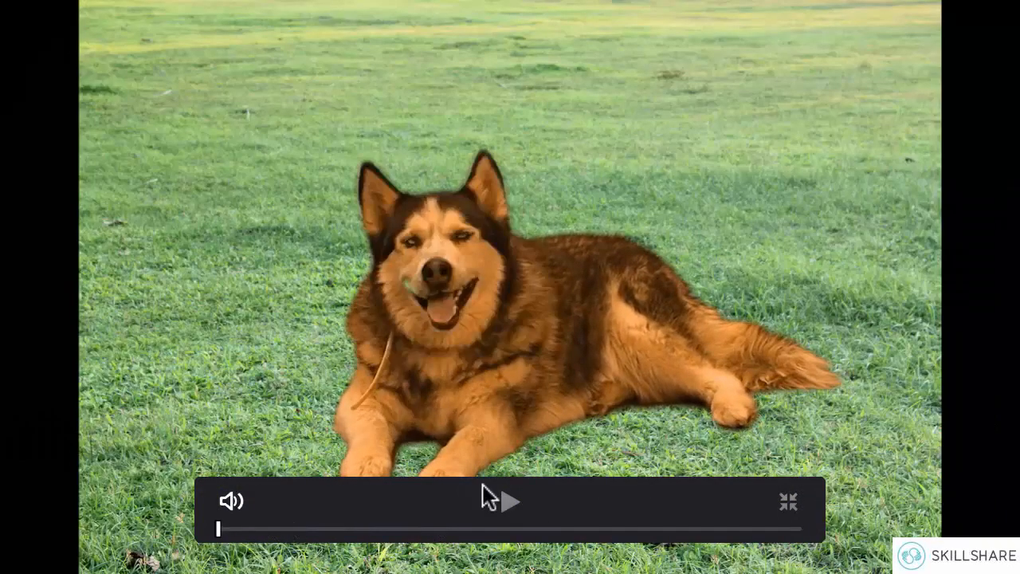
{"action": "left_click", "coordinate": [502, 494]}
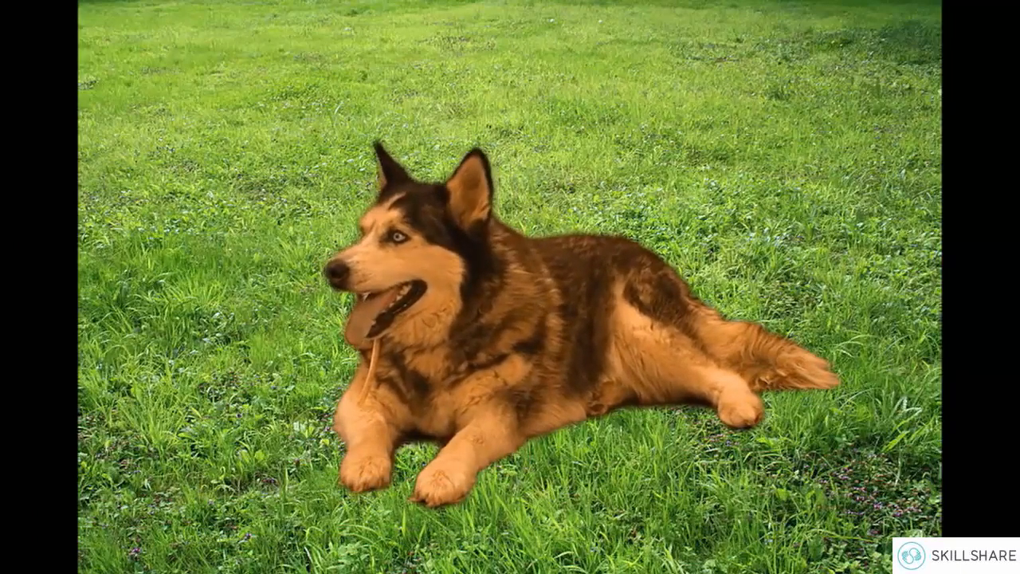
{"action": "key", "text": "space"}
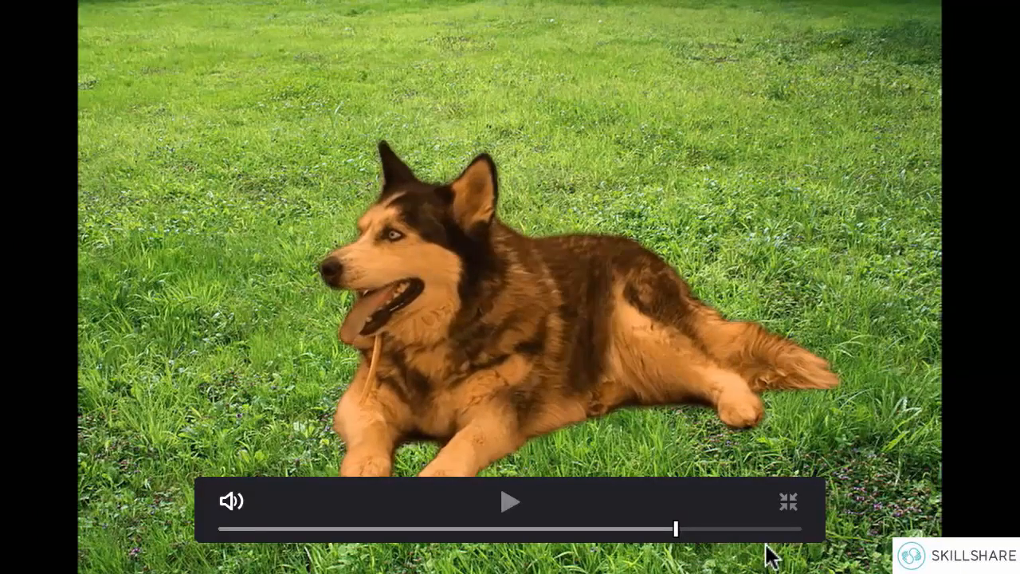